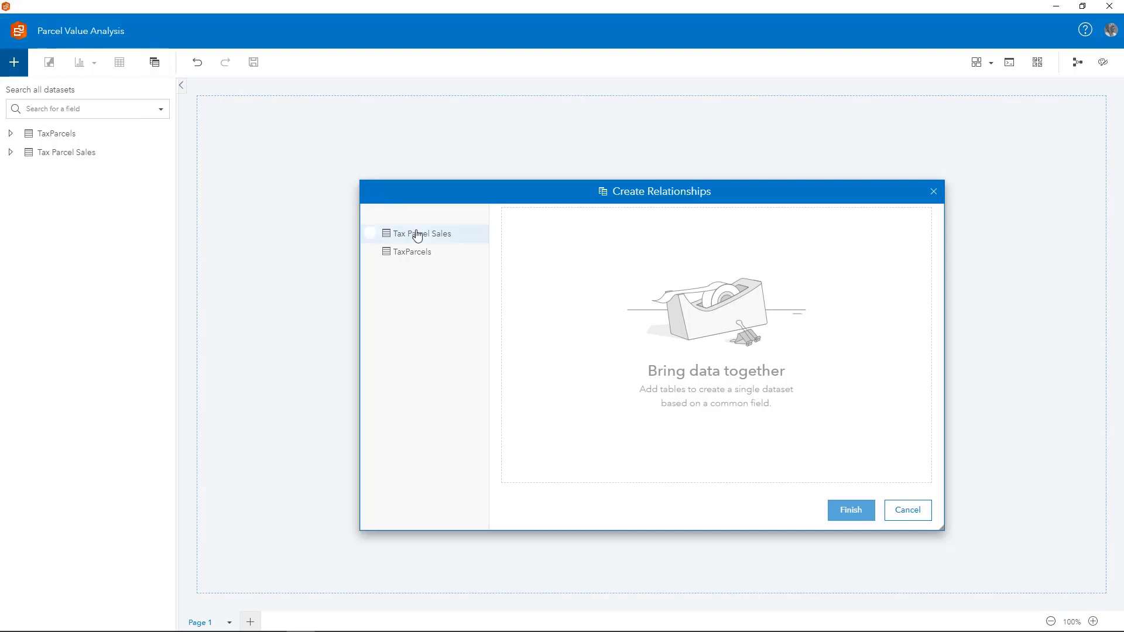
# Step: Create an inner relationship between Tax Parcel Sales and TaxParcels, matching Parcel ID with Parcel Identification Number
pyautogui.click(452, 240)
pyautogui.click(468, 259)
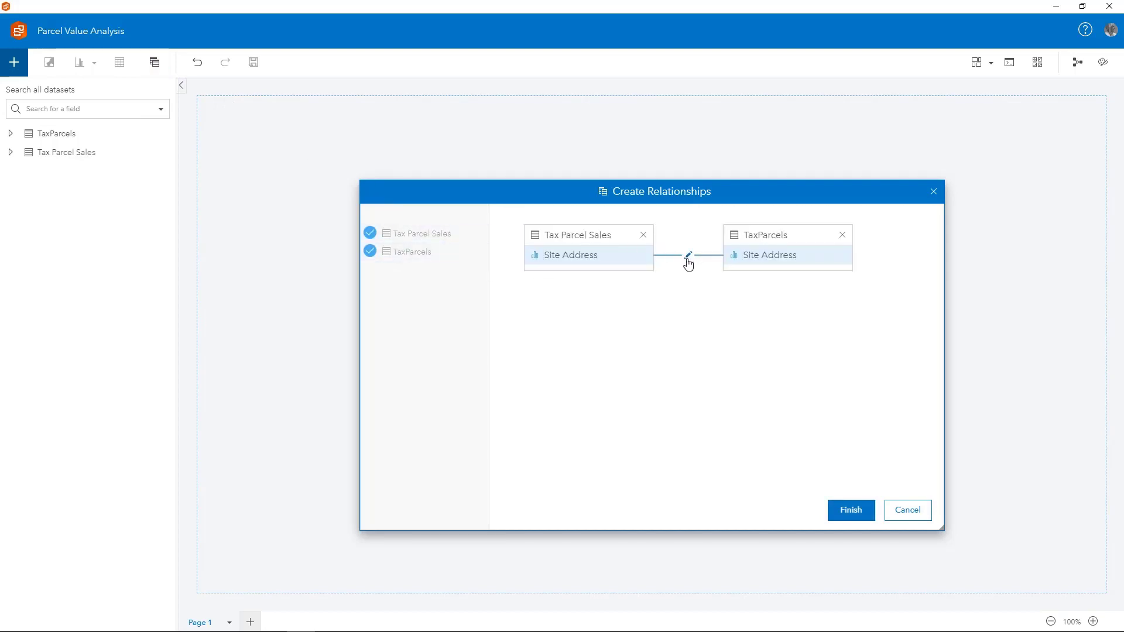
pyautogui.click(688, 258)
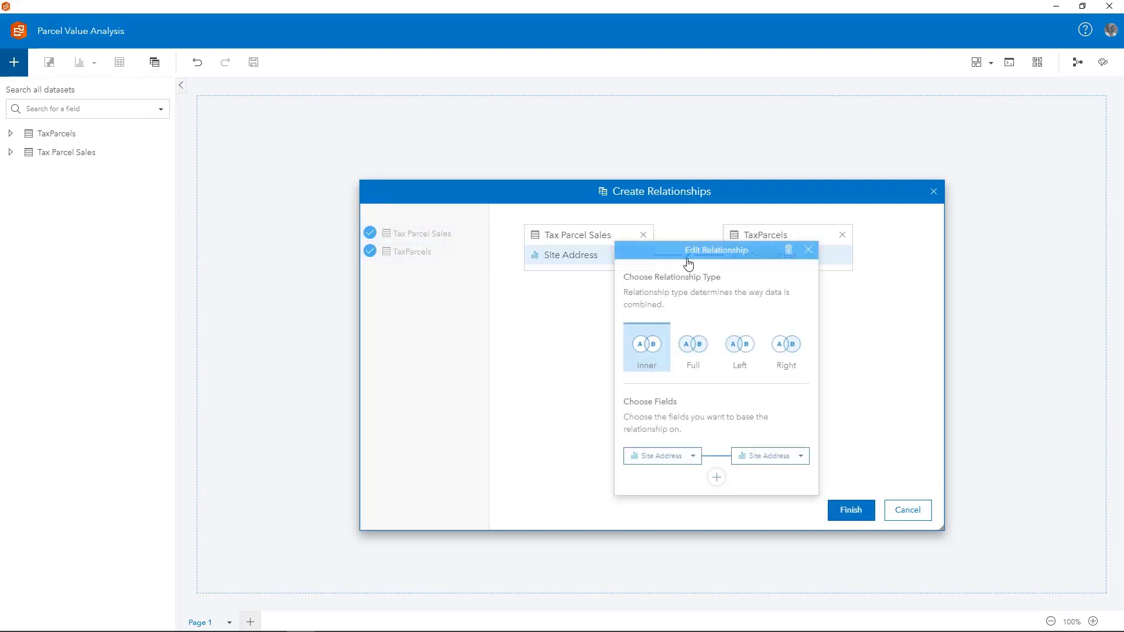
pyautogui.click(694, 456)
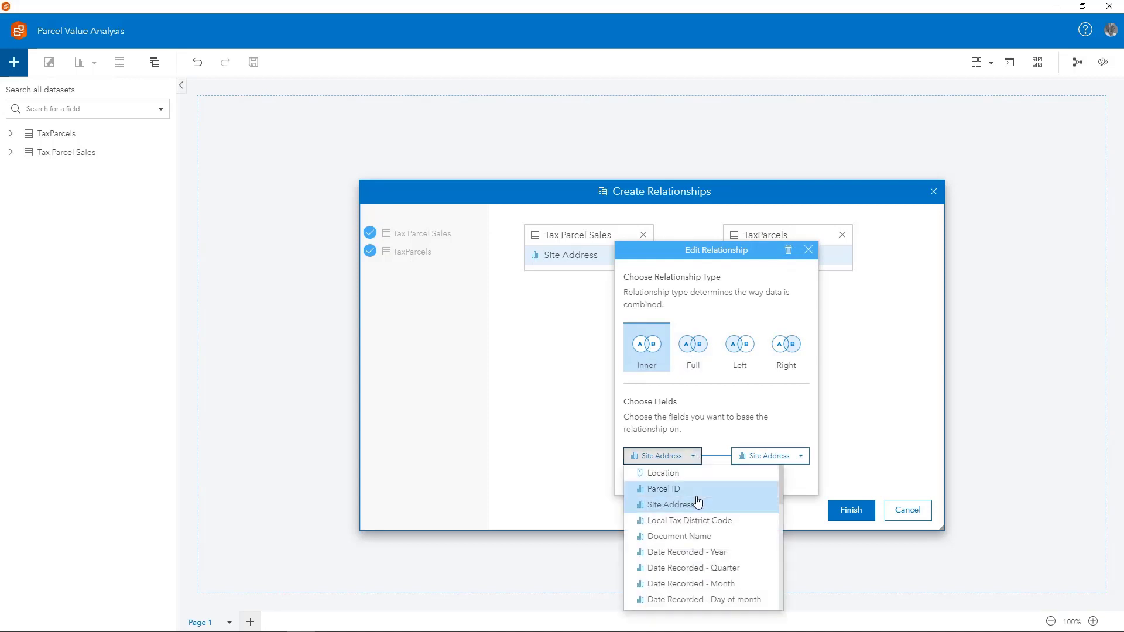
pyautogui.click(695, 496)
pyautogui.click(792, 459)
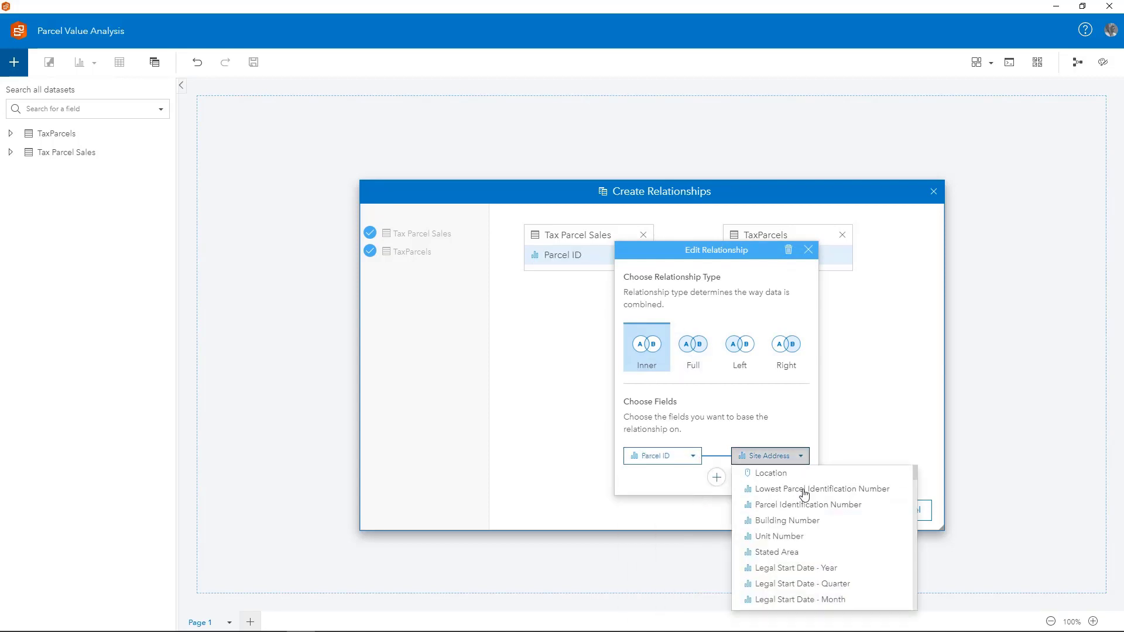
pyautogui.click(808, 513)
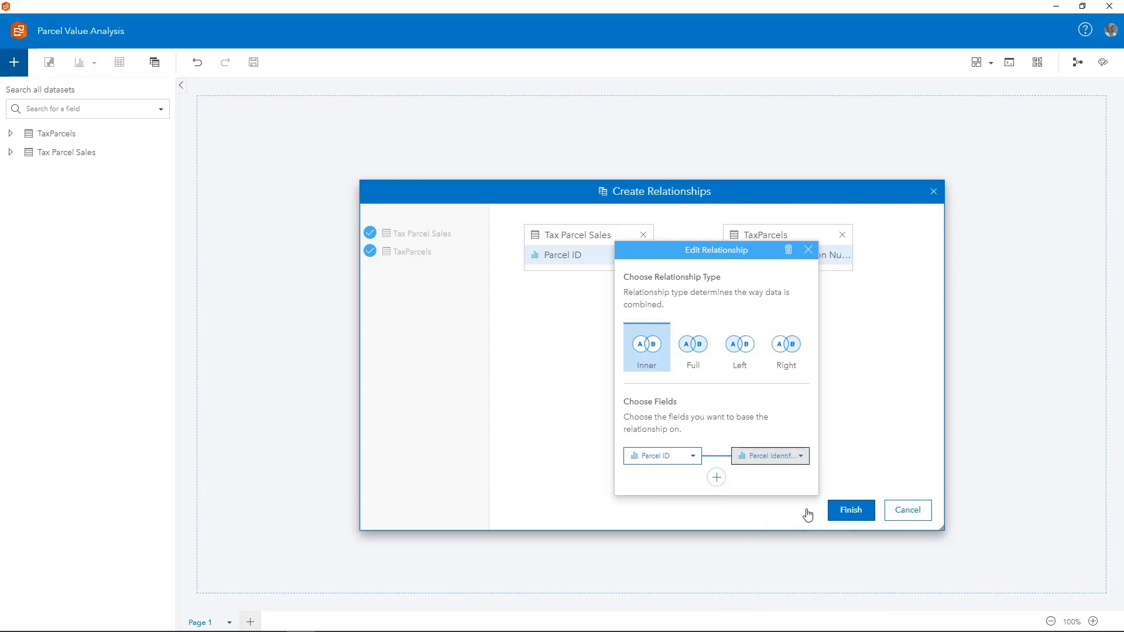
pyautogui.click(858, 511)
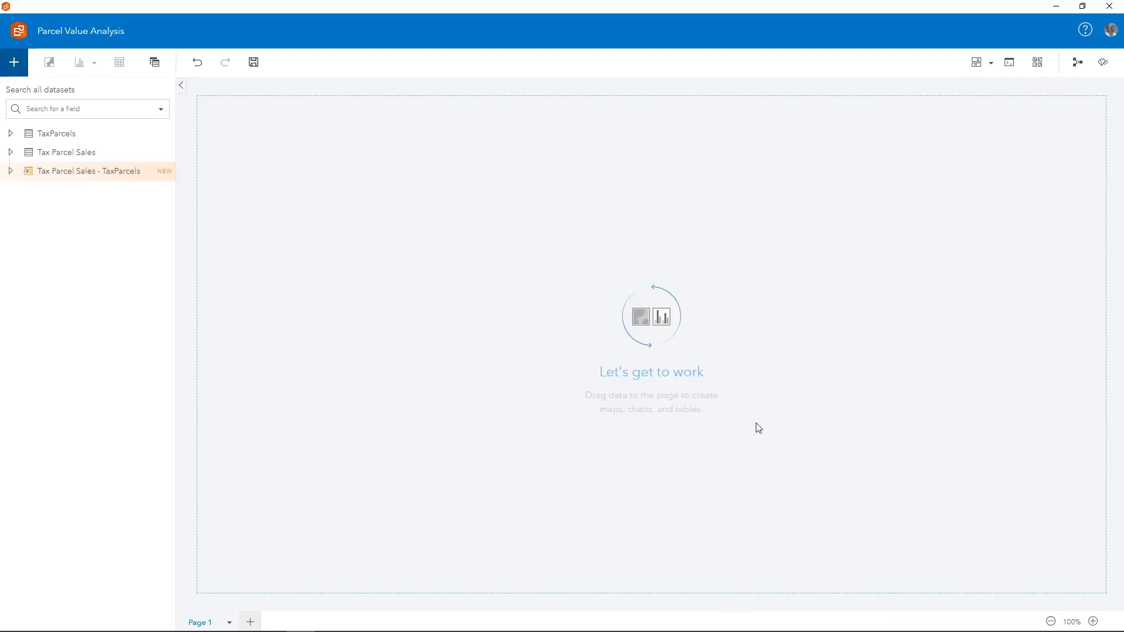
# Step: View the data table of the joined Tax Parcel Sales - TaxParcels dataset and add a field named Sales Ratio
pyautogui.click(130, 178)
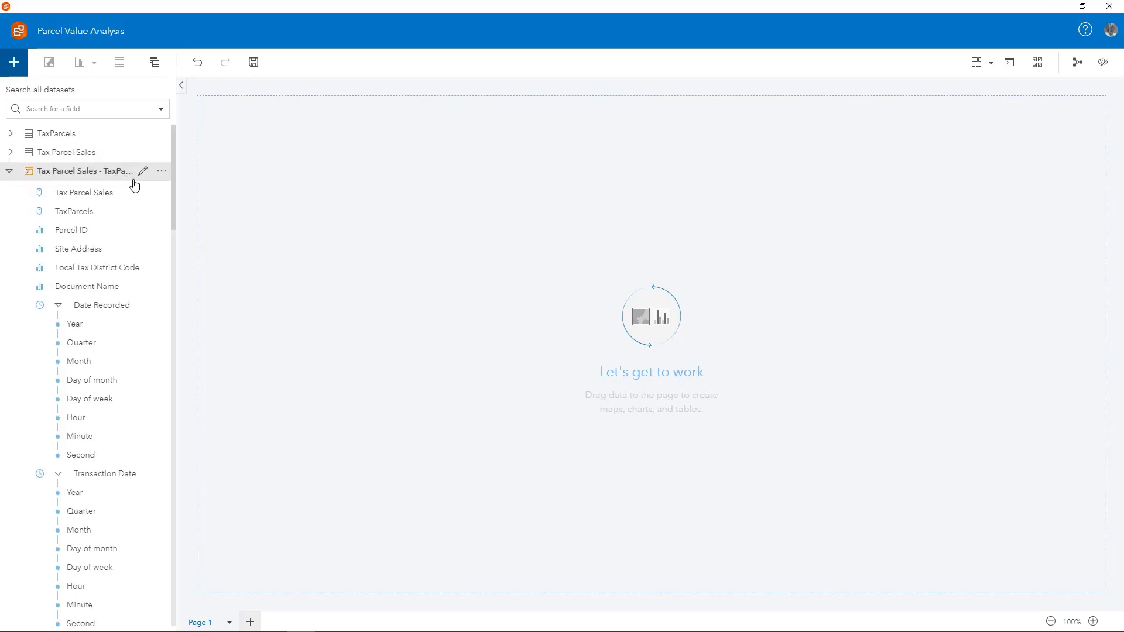
pyautogui.click(161, 171)
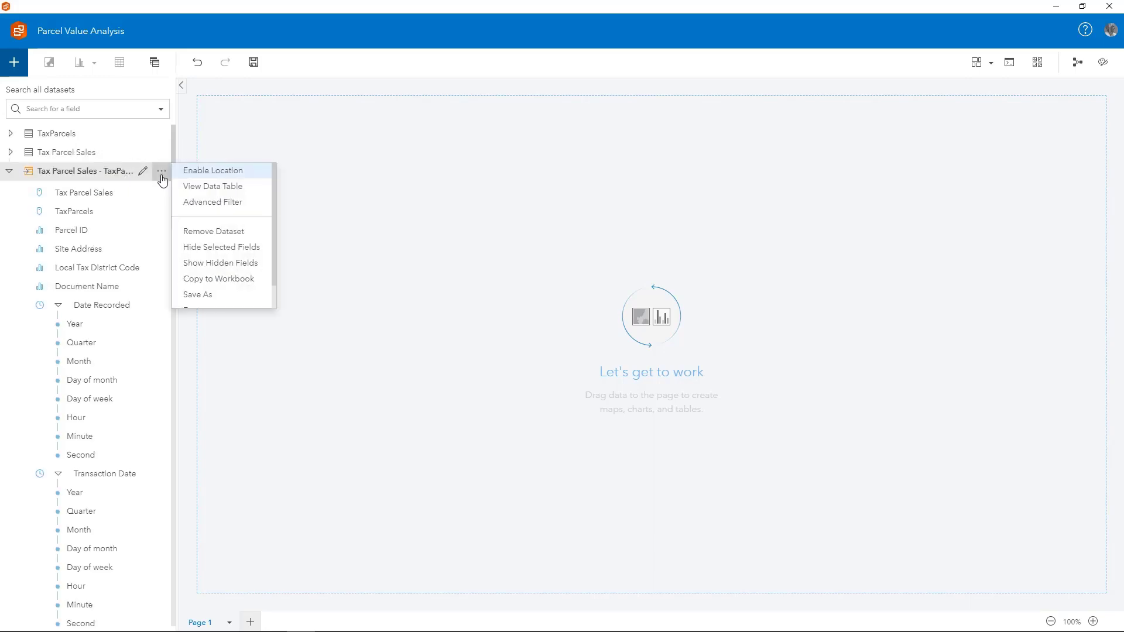
pyautogui.click(254, 193)
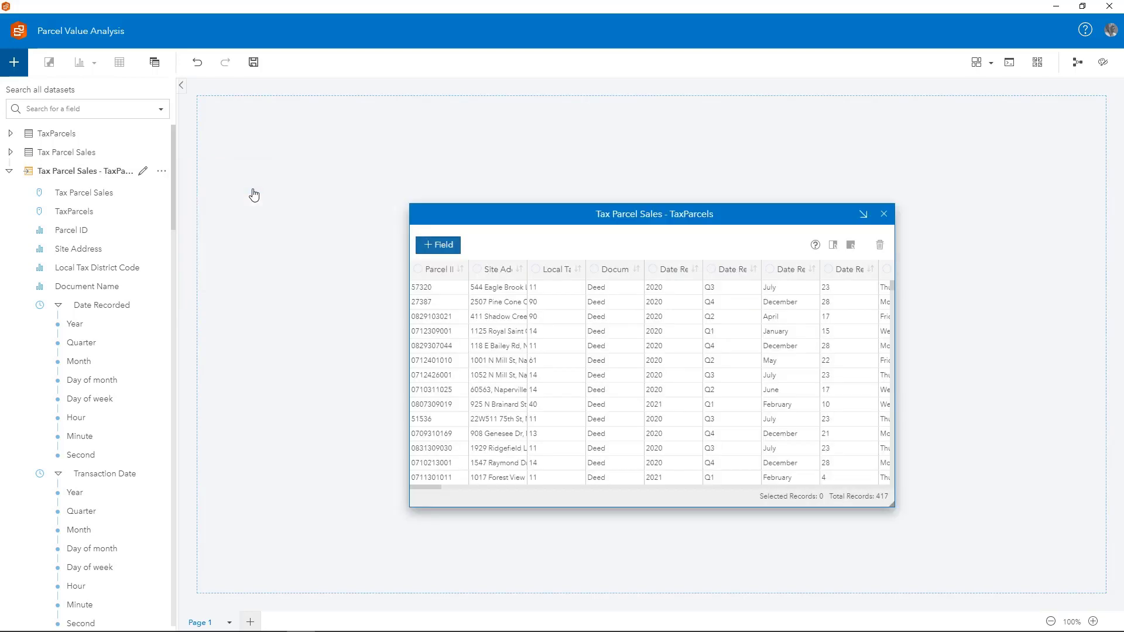
pyautogui.click(450, 247)
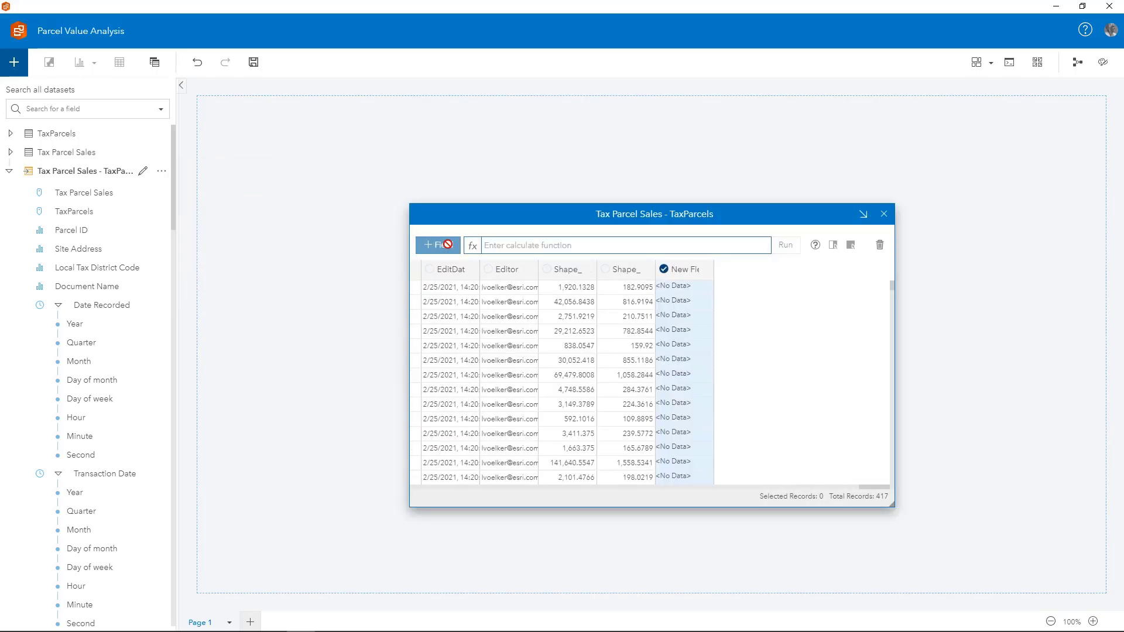
pyautogui.doubleClick(687, 270)
pyautogui.write('S')
pyautogui.press('Return')
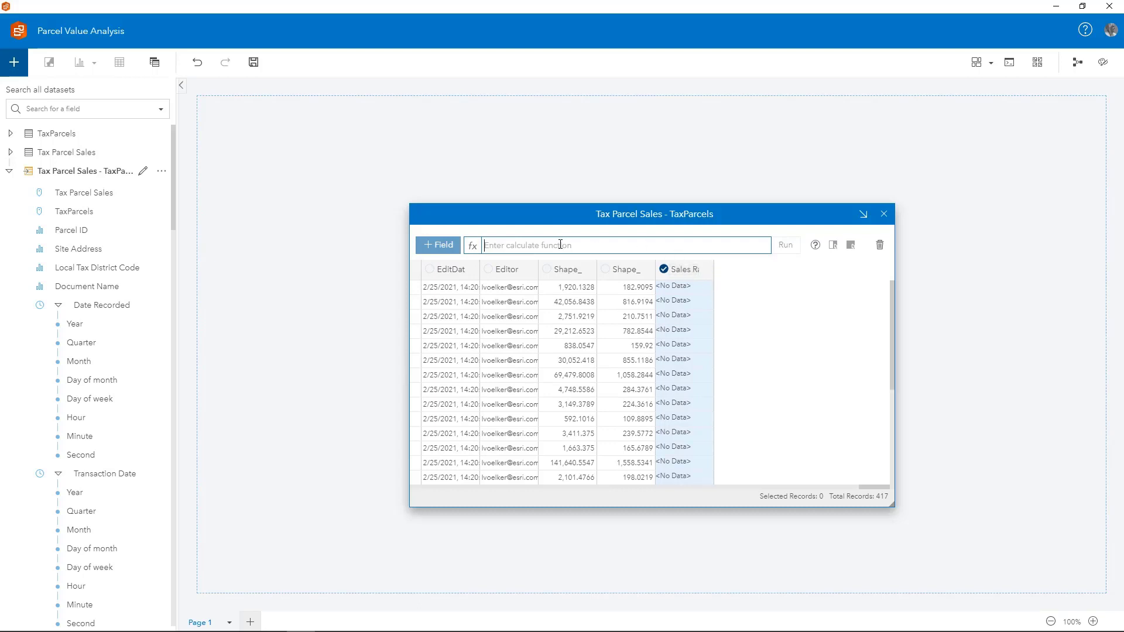
# Step: Calculate the Sales Ratio field as Assessed Value/Sale Amount*100 and close the data table
pyautogui.click(560, 244)
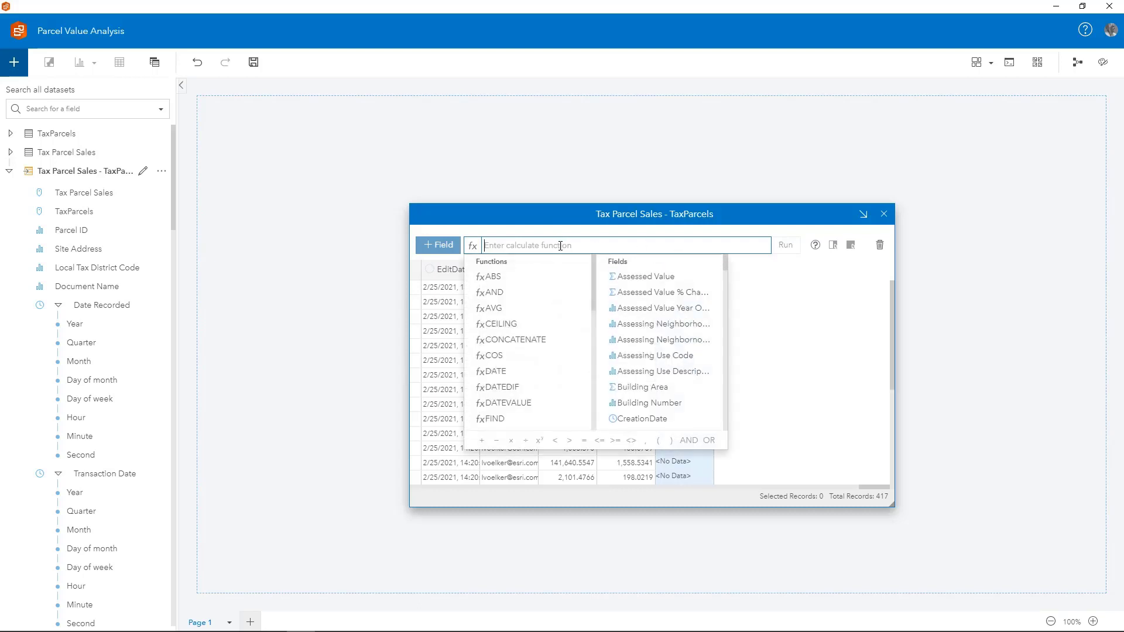
pyautogui.click(648, 280)
pyautogui.write('/sale')
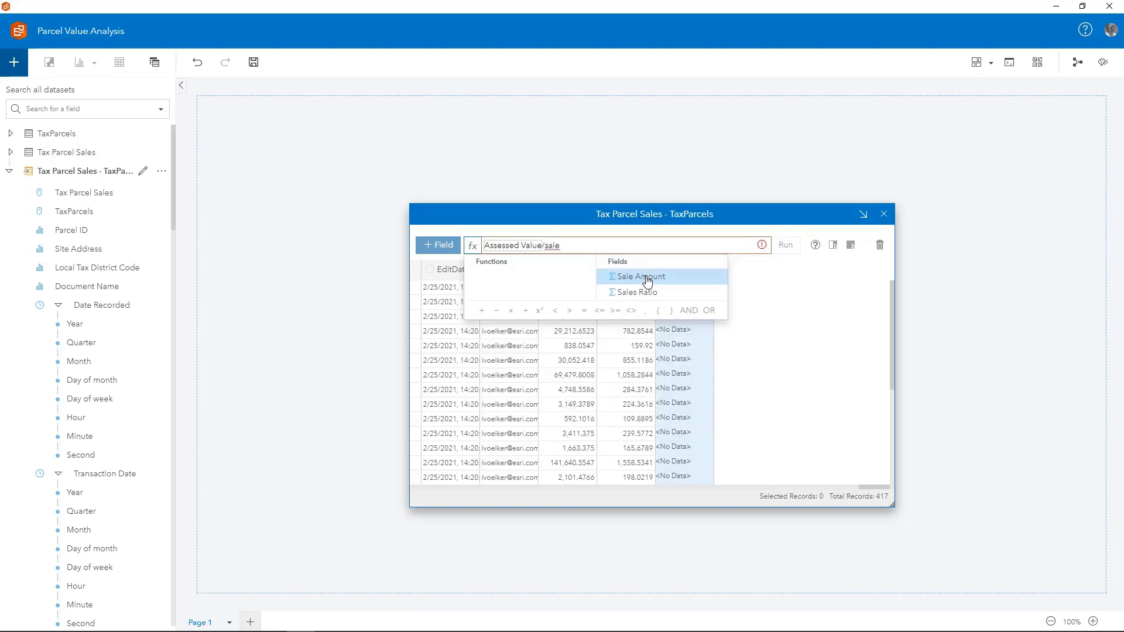
pyautogui.click(647, 280)
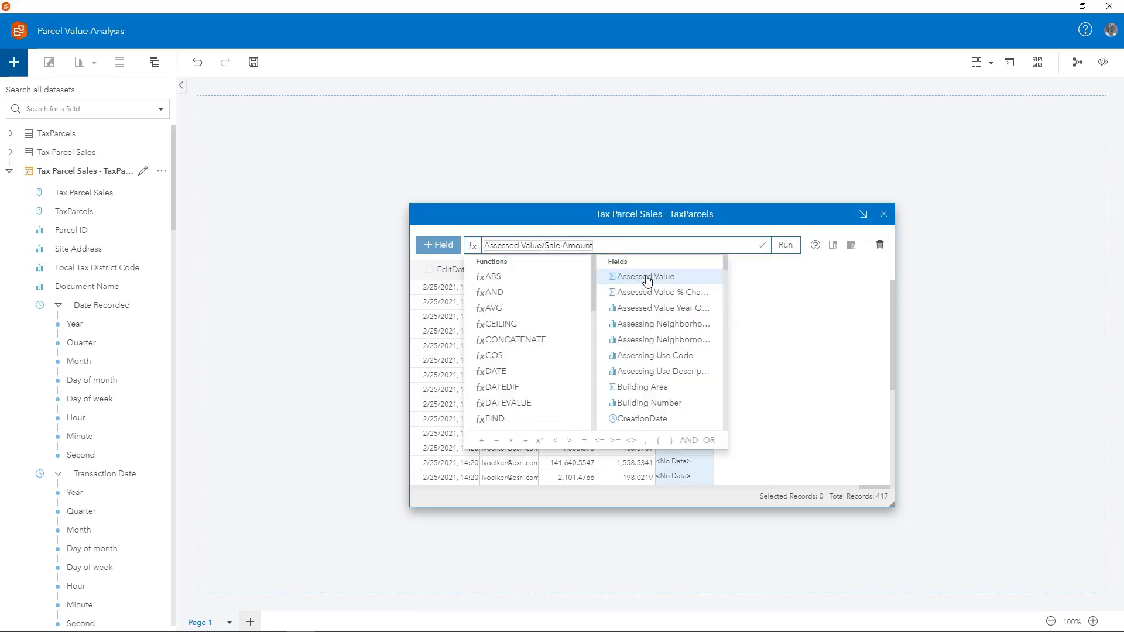
pyautogui.write('*100')
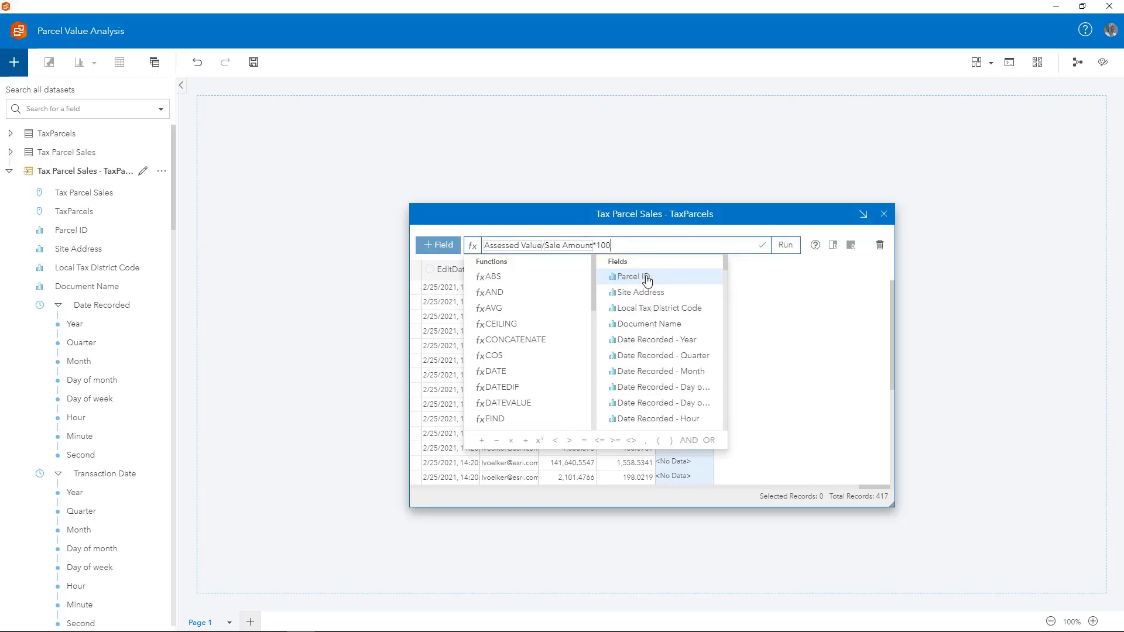
pyautogui.click(790, 249)
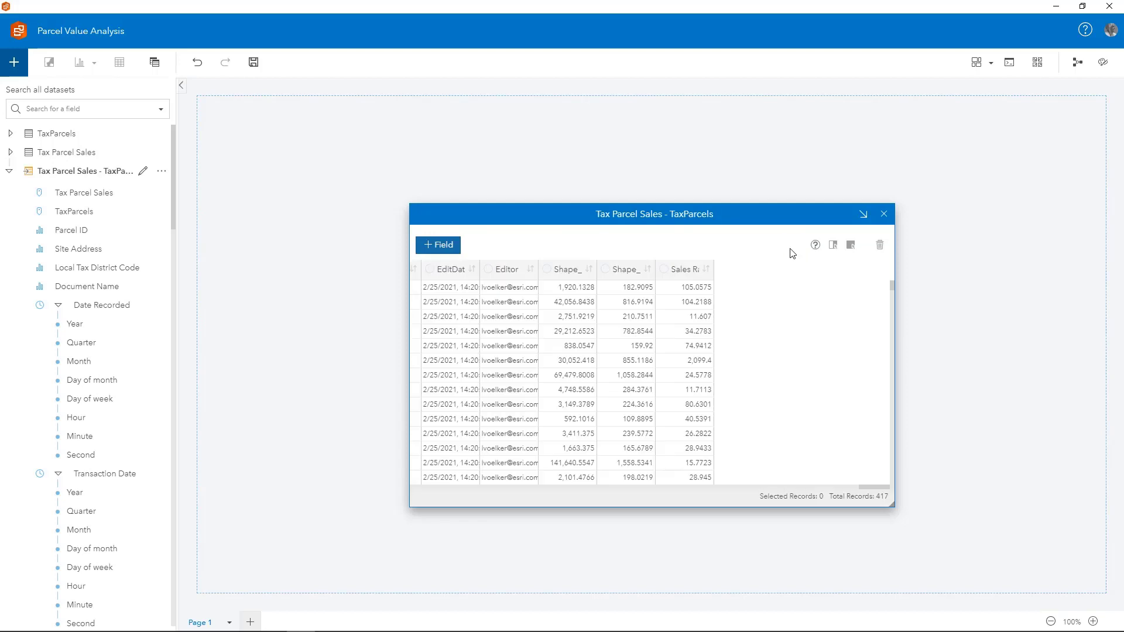
pyautogui.click(884, 214)
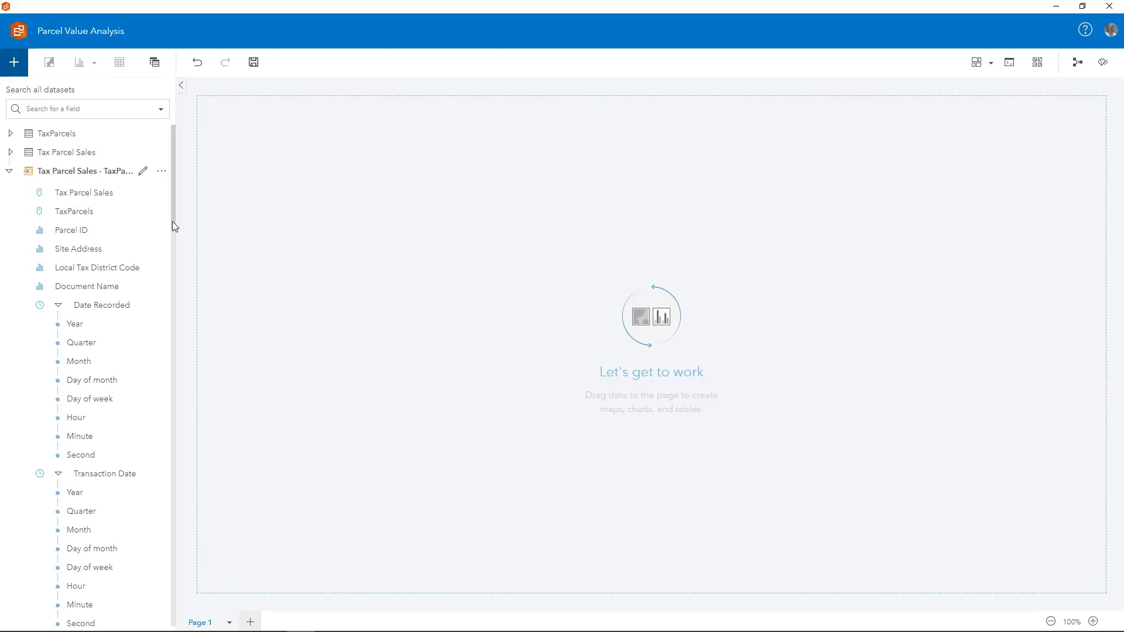
# Step: Create a map of the joined dataset's Sales Ratio field on the page and enlarge its card
pyautogui.moveTo(172, 222); pyautogui.dragTo(156, 599)
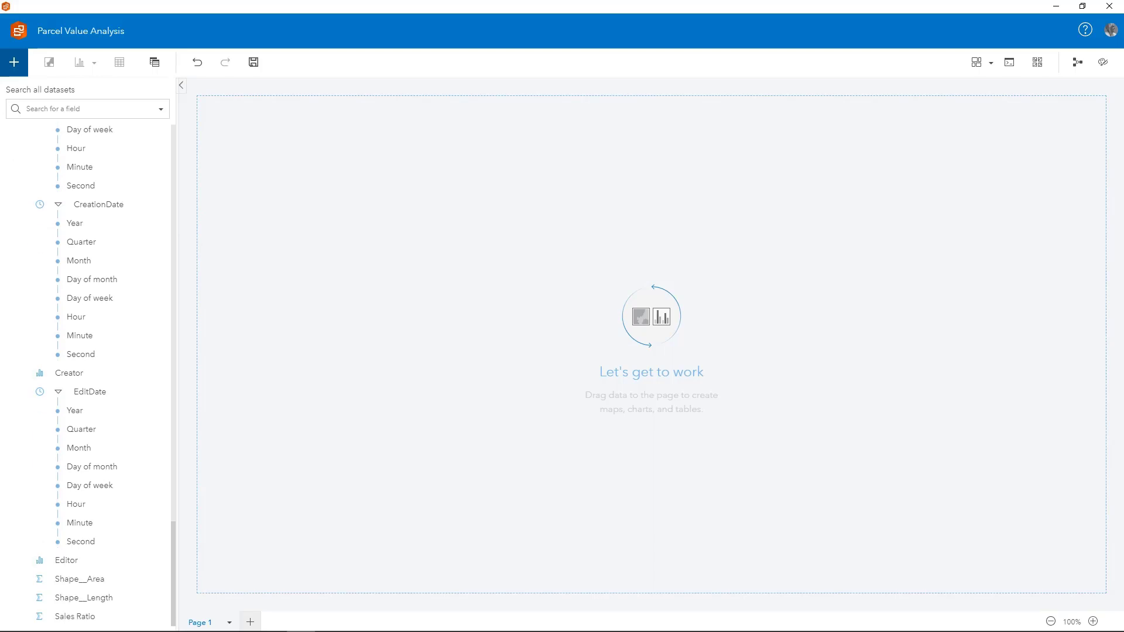
pyautogui.click(61, 621)
pyautogui.moveTo(58, 622); pyautogui.dragTo(264, 144)
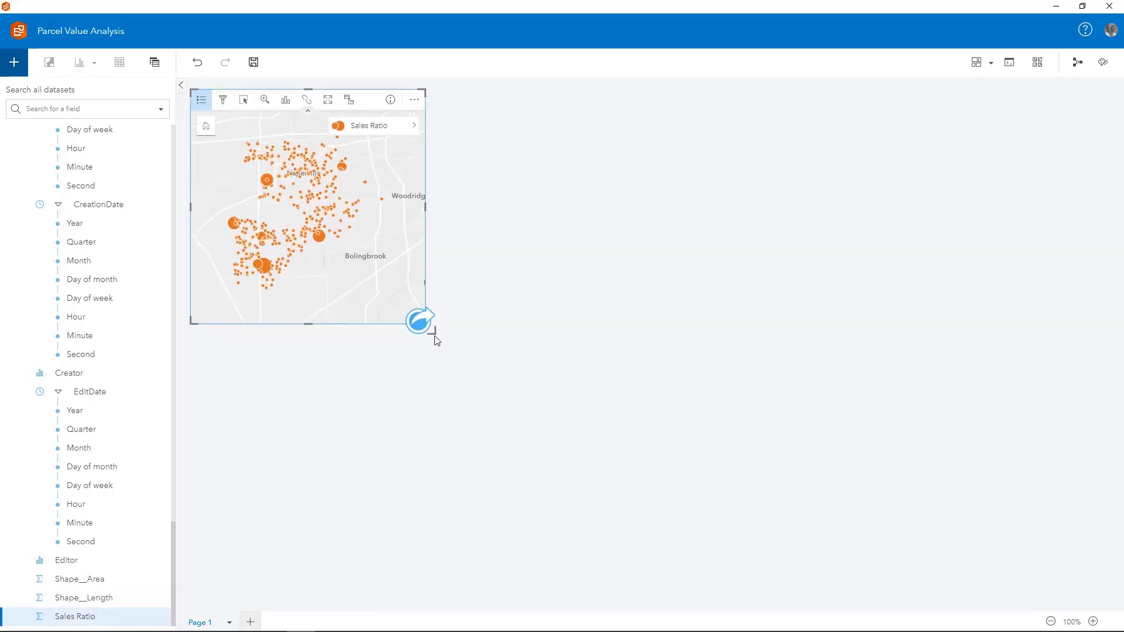
pyautogui.moveTo(433, 335); pyautogui.dragTo(562, 476)
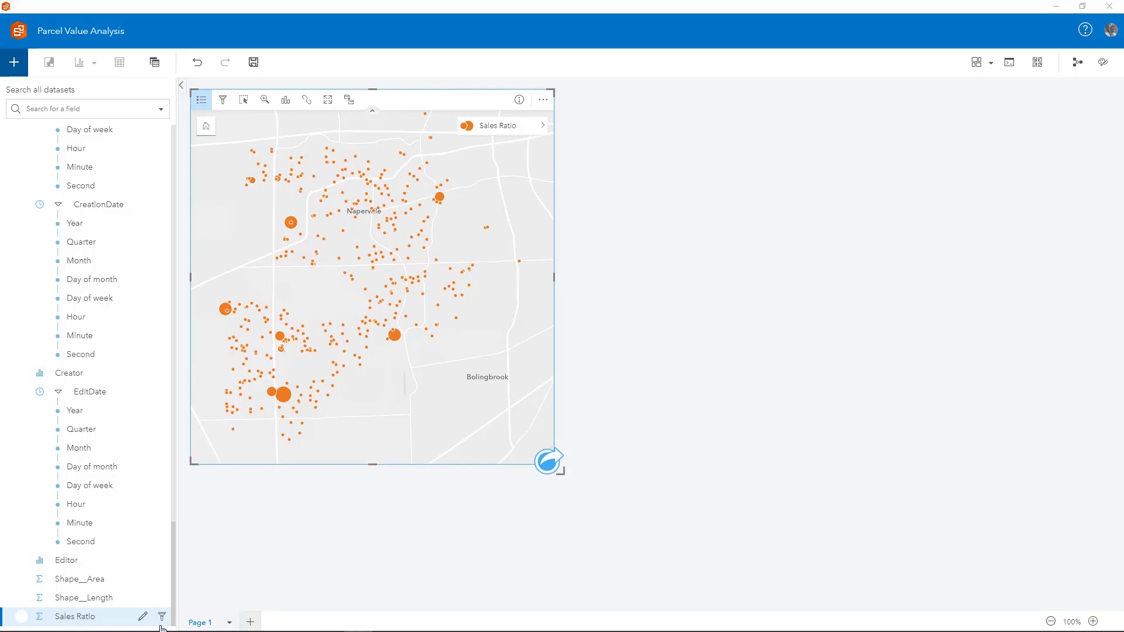
# Step: Filter the Sales Ratio field by lowering its upper limit to exclude the extreme high values
pyautogui.click(162, 619)
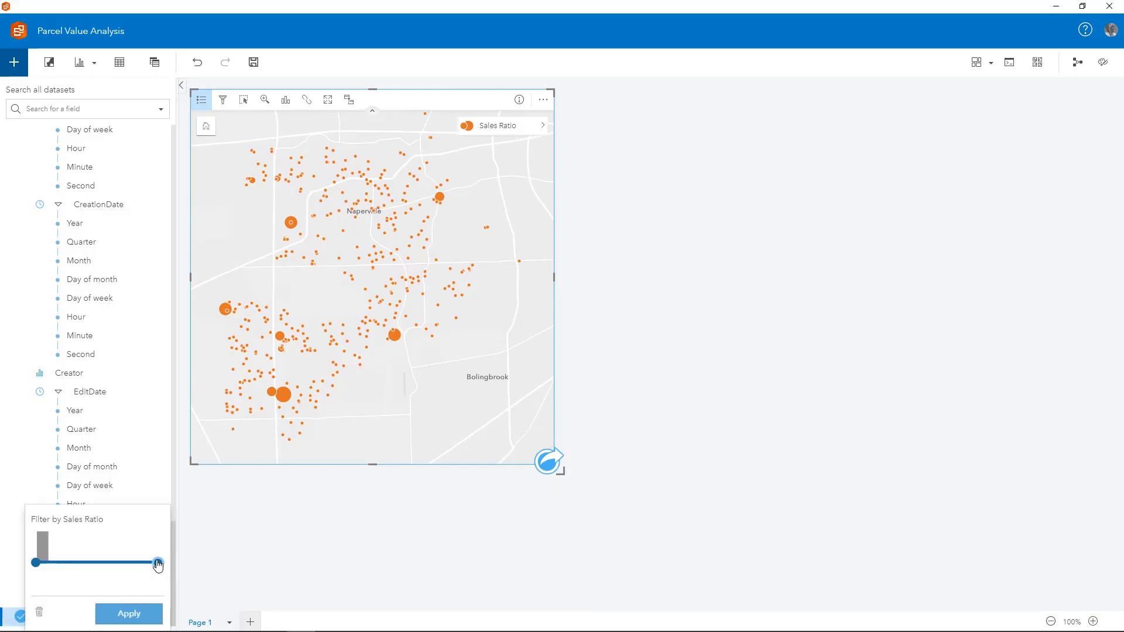
pyautogui.moveTo(156, 563); pyautogui.dragTo(77, 563)
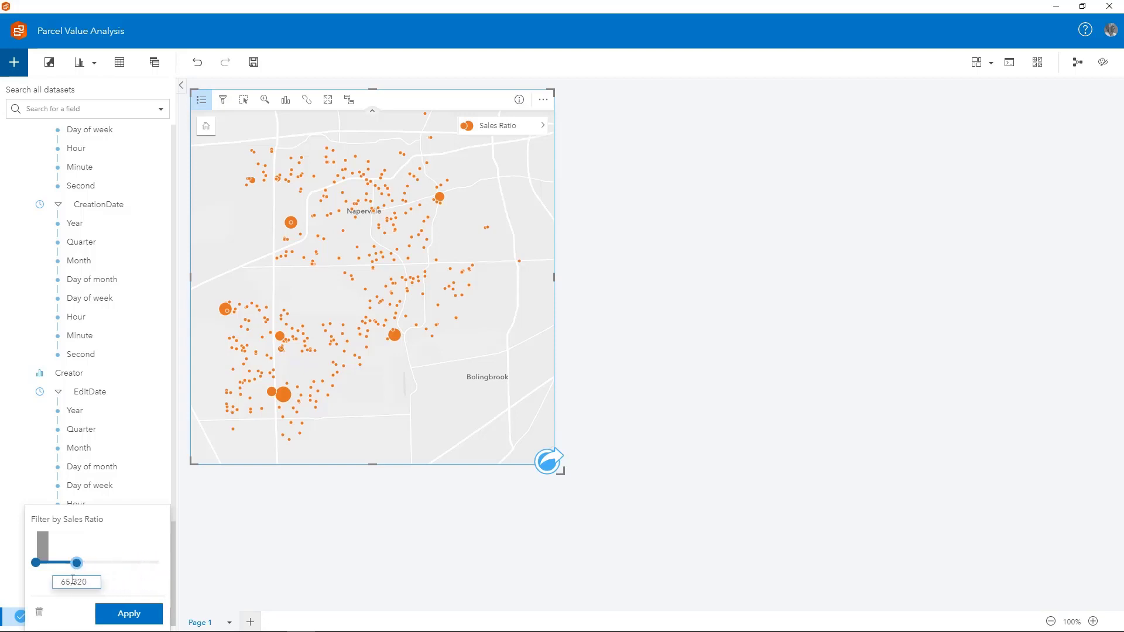
pyautogui.doubleClick(73, 581)
pyautogui.write('2,00')
pyautogui.write('000')
pyautogui.press('Return')
pyautogui.click(117, 612)
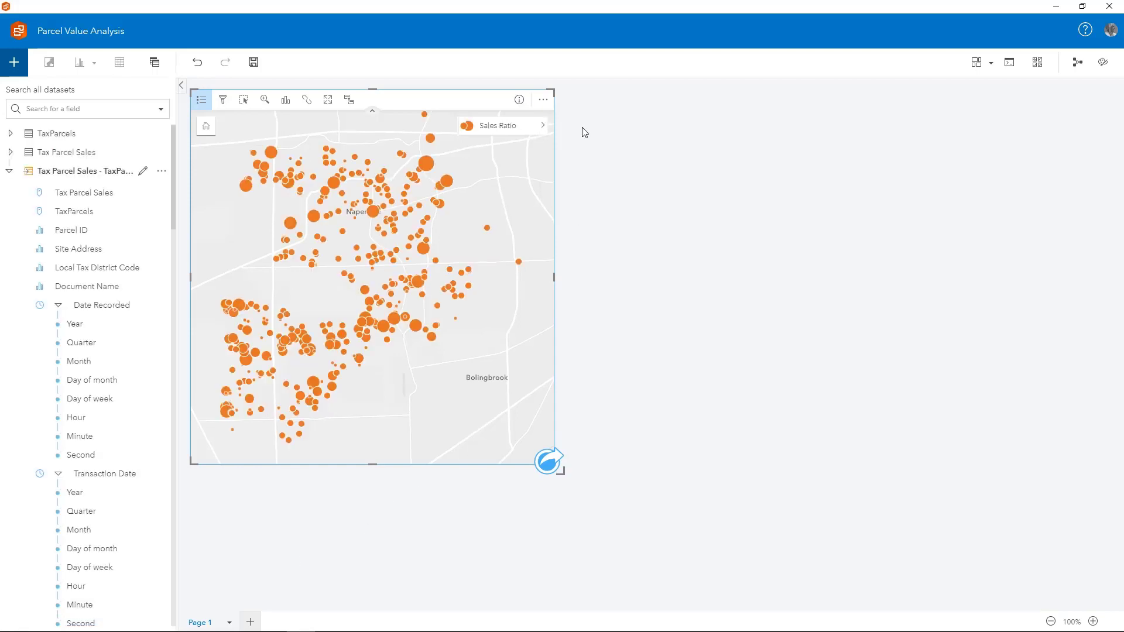
# Step: Set the number of classes in the map layer's Sales Ratio classification to 3
pyautogui.click(543, 125)
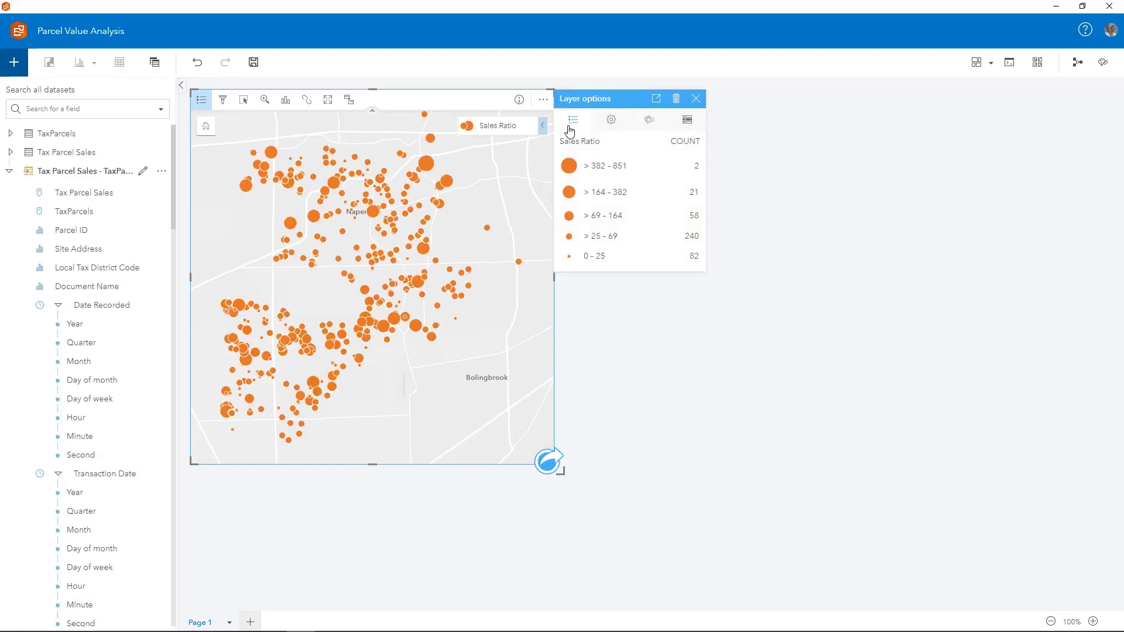
pyautogui.click(610, 121)
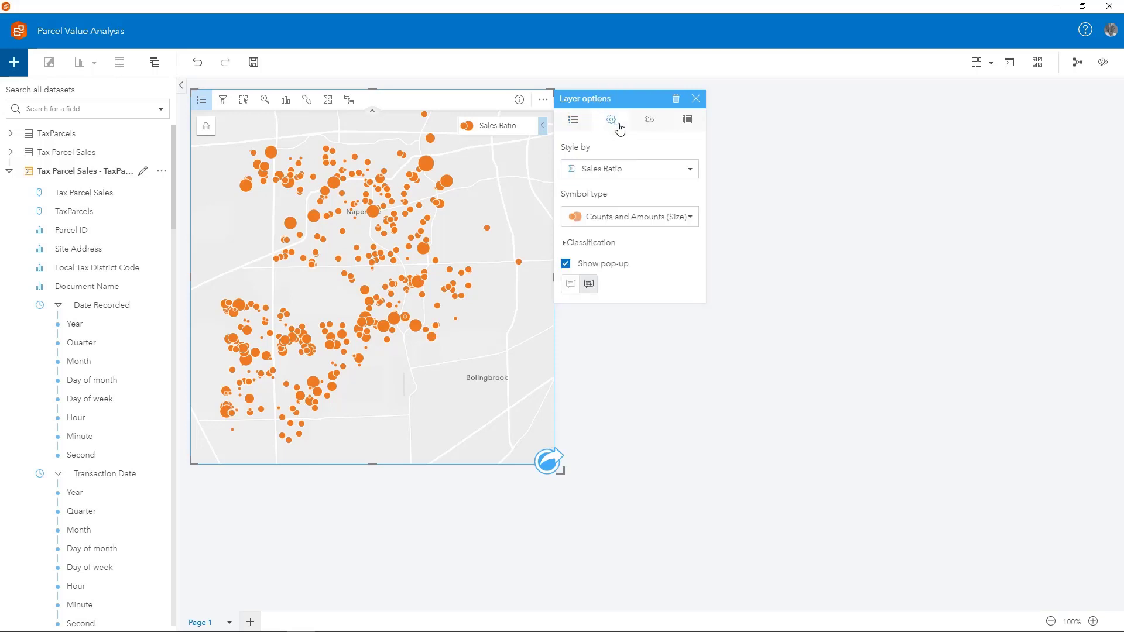
pyautogui.click(613, 243)
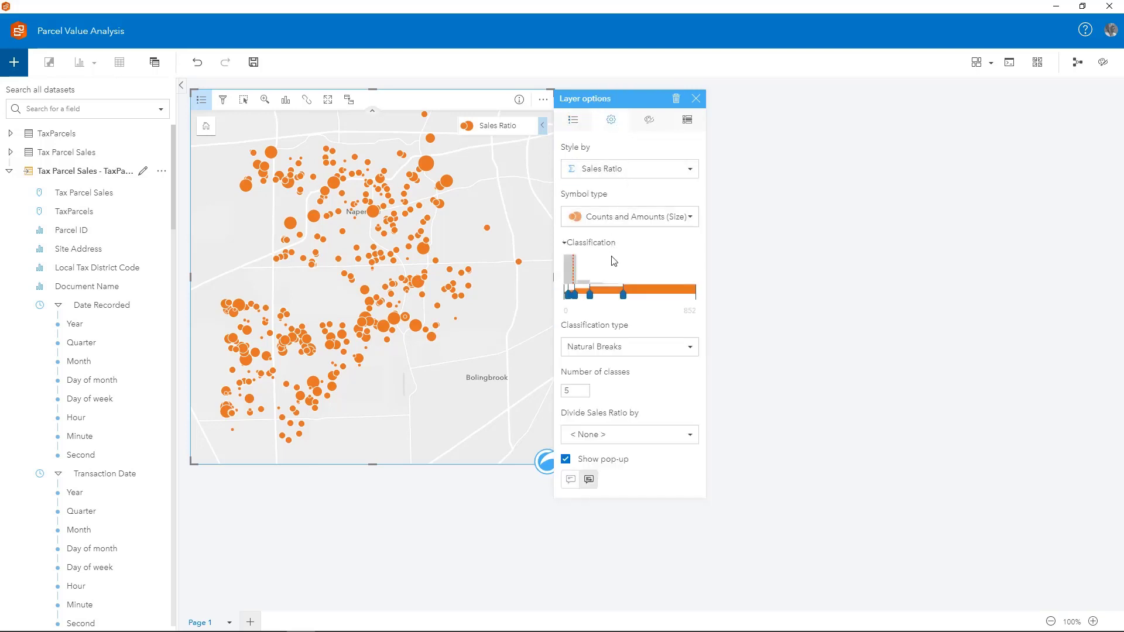
pyautogui.doubleClick(574, 392)
pyautogui.write('3')
pyautogui.press('Return')
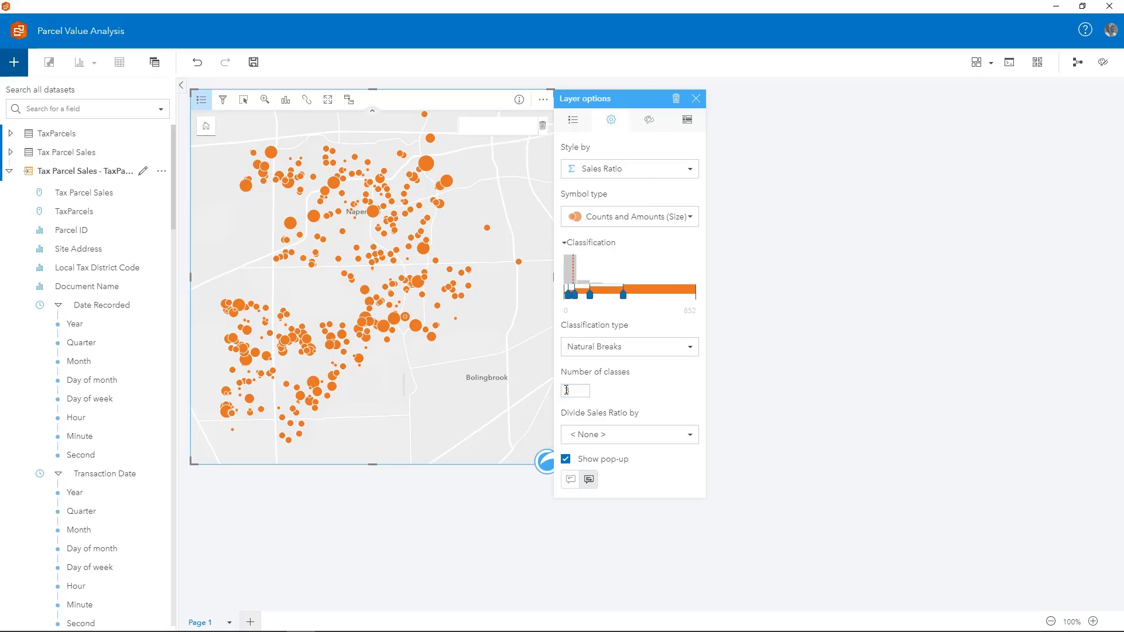
# Step: Set the Sales Ratio class breaks to 65 and 135, and check the class counts in the map legend
pyautogui.click(577, 294)
pyautogui.doubleClick(576, 311)
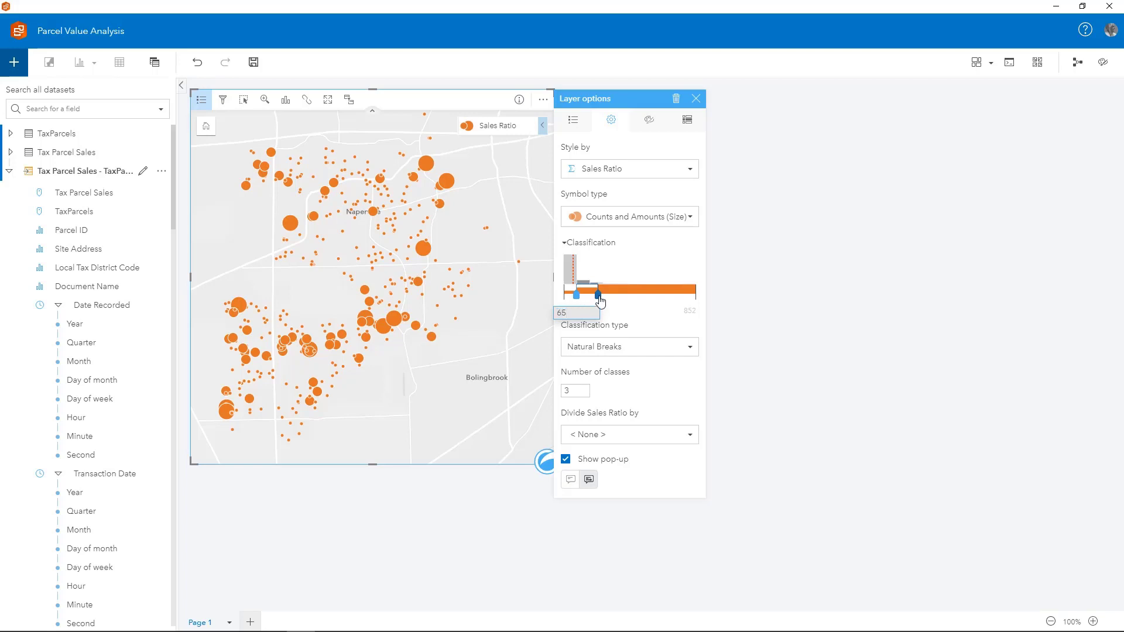
pyautogui.click(598, 296)
pyautogui.doubleClick(608, 312)
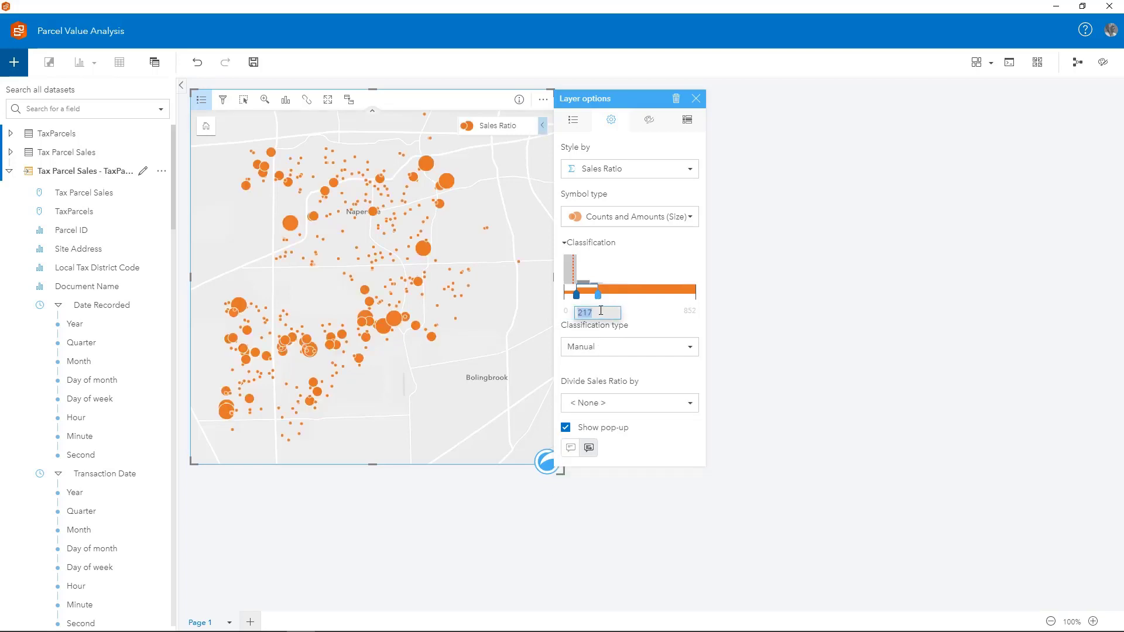
pyautogui.write('135')
pyautogui.press('Return')
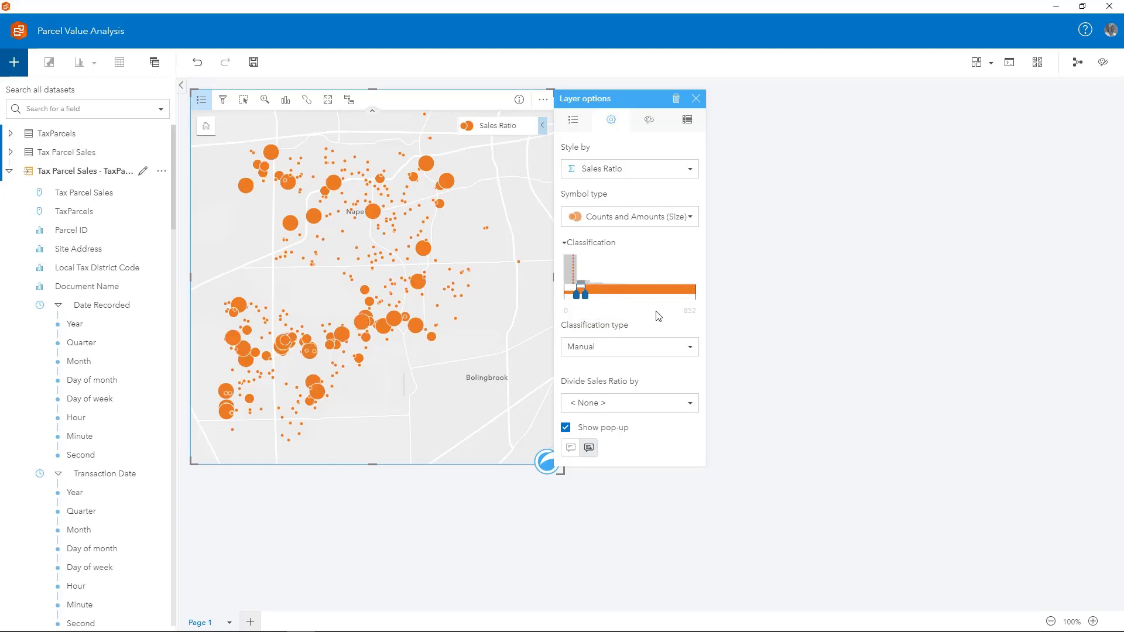
pyautogui.click(696, 99)
pyautogui.click(545, 126)
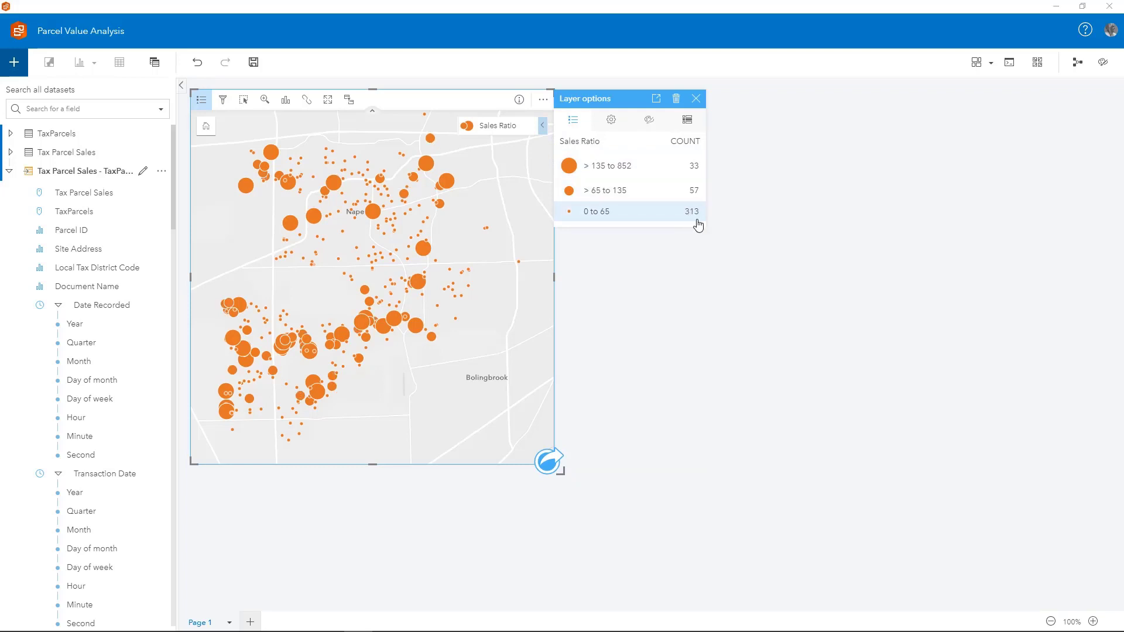
pyautogui.click(696, 98)
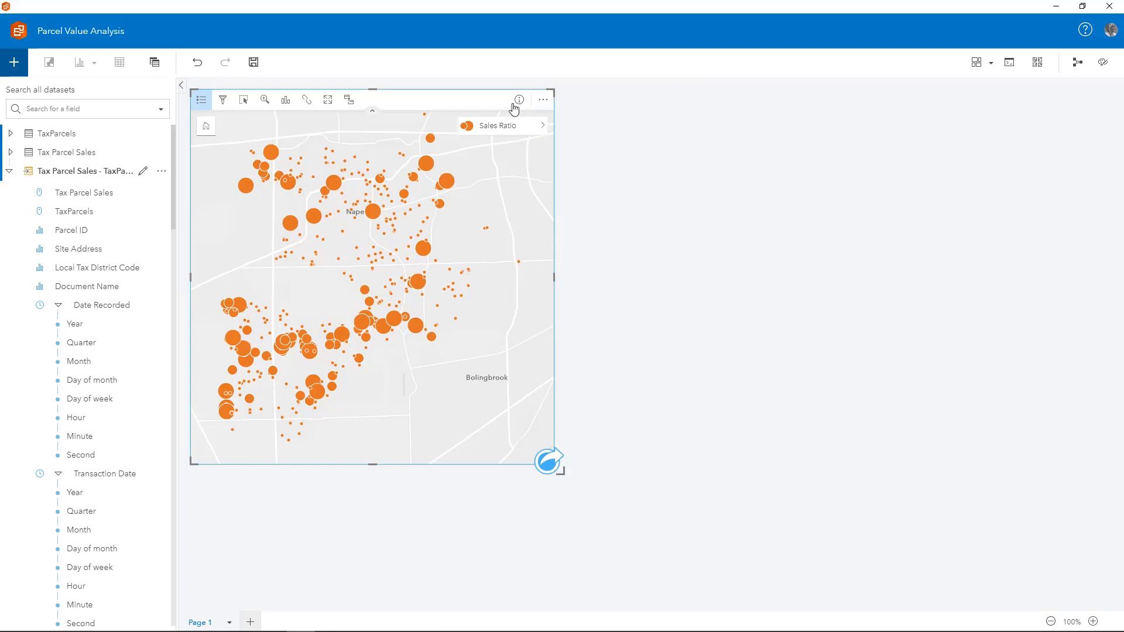
# Step: Create a histogram of Sales Ratio beside the map and widen its card
pyautogui.moveTo(448, 99); pyautogui.dragTo(307, 447)
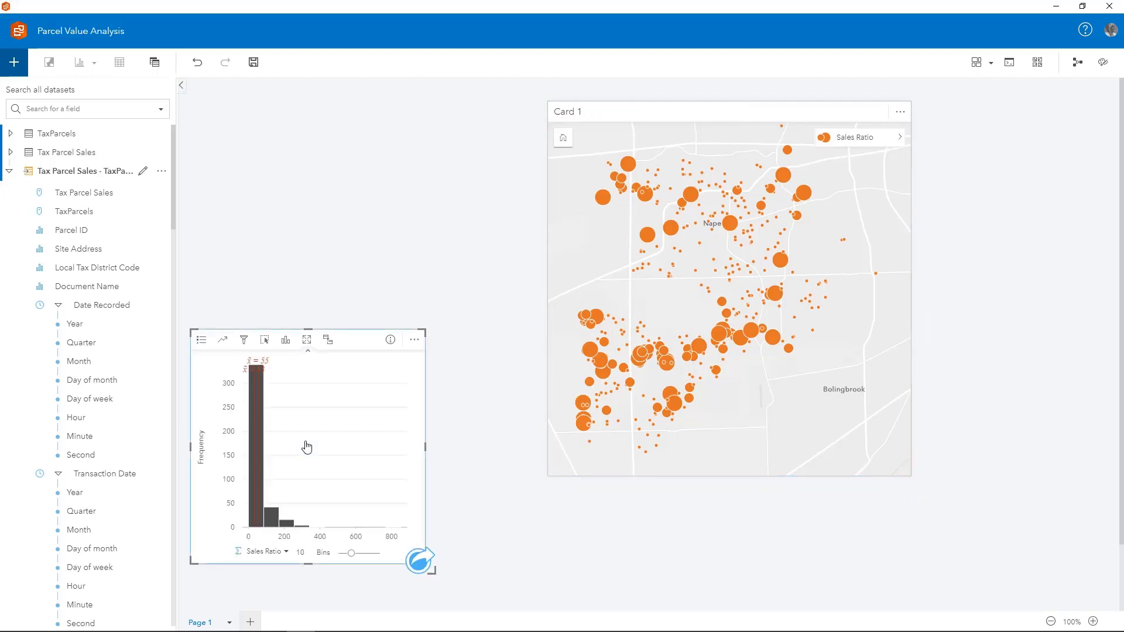
pyautogui.click(433, 448)
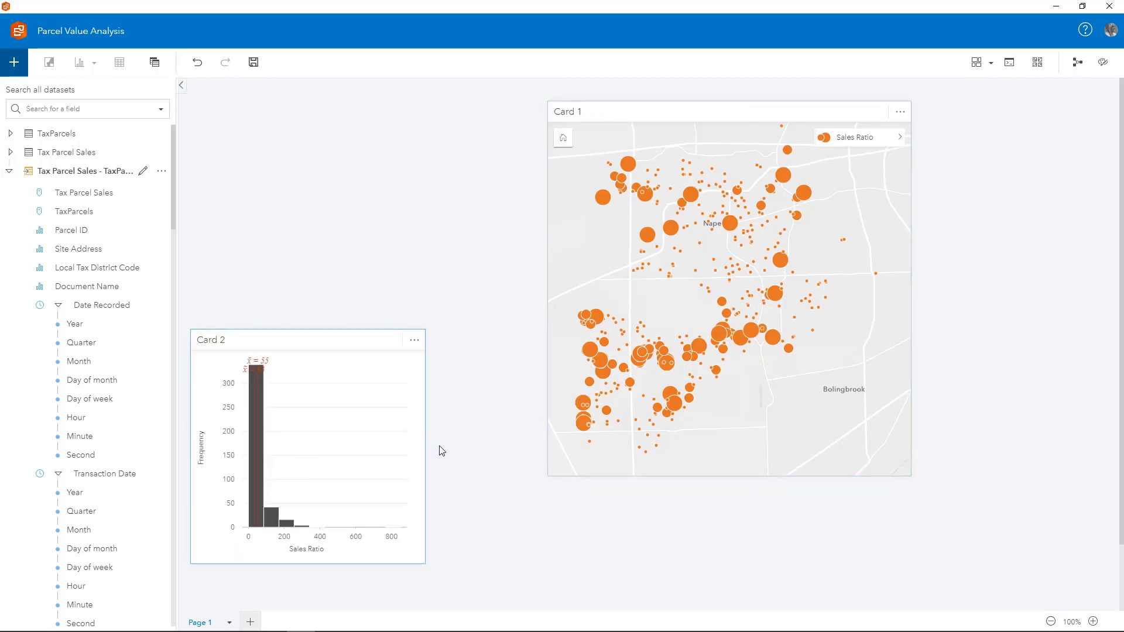
pyautogui.click(421, 445)
pyautogui.moveTo(423, 446); pyautogui.dragTo(471, 446)
# Step: Set the number of bins in the Sales Ratio histogram to 19
pyautogui.doubleClick(328, 555)
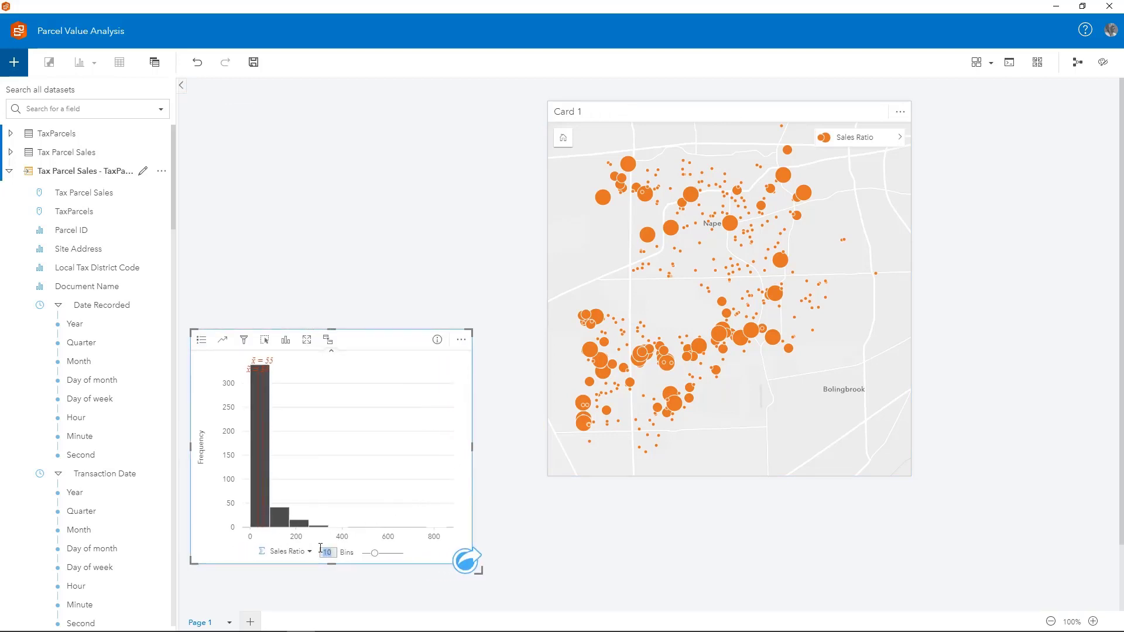
pyautogui.press('Return')
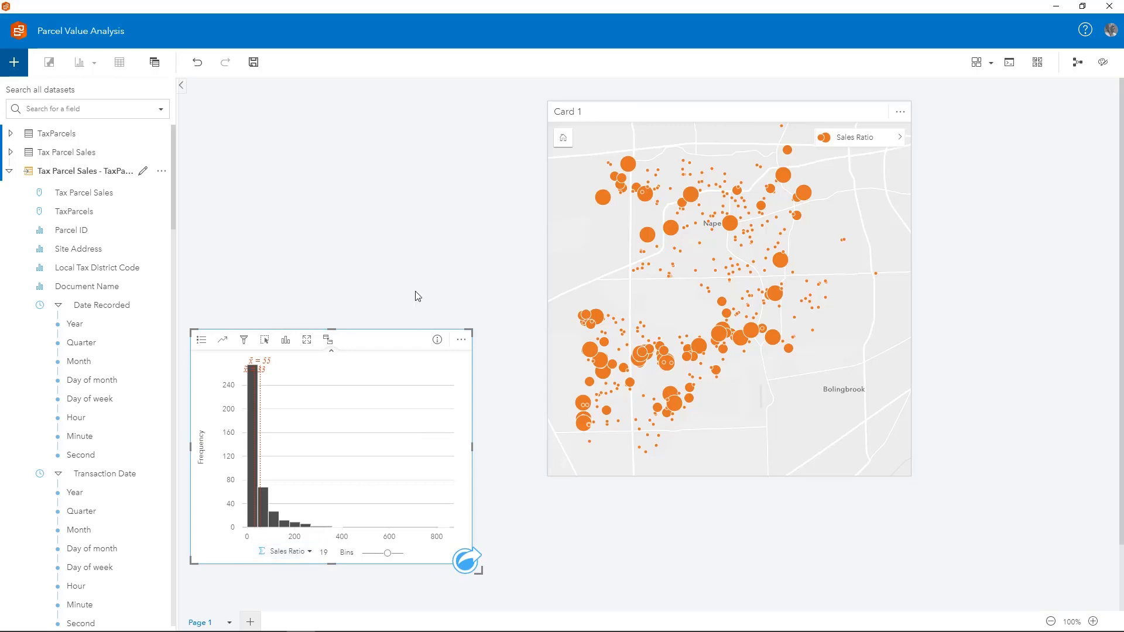
pyautogui.click(425, 277)
# Step: Add a predefined filter widget that filters by value on Assessing Neighborhod Code from the joined Tax Parcel Sales - TaxParcels dataset
pyautogui.click(982, 63)
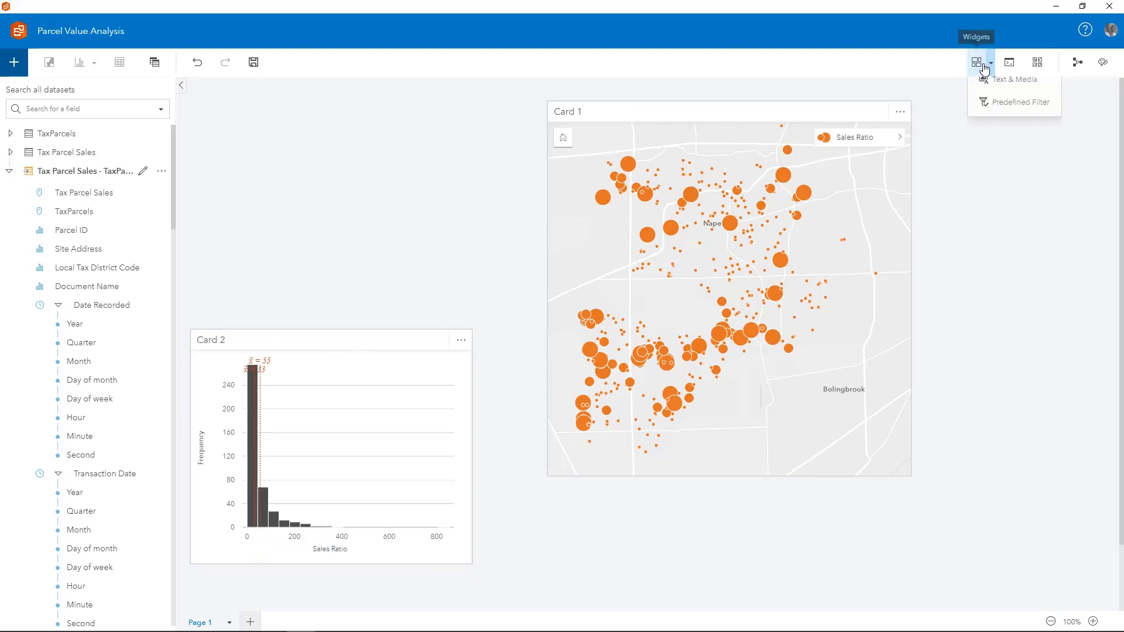
pyautogui.click(998, 115)
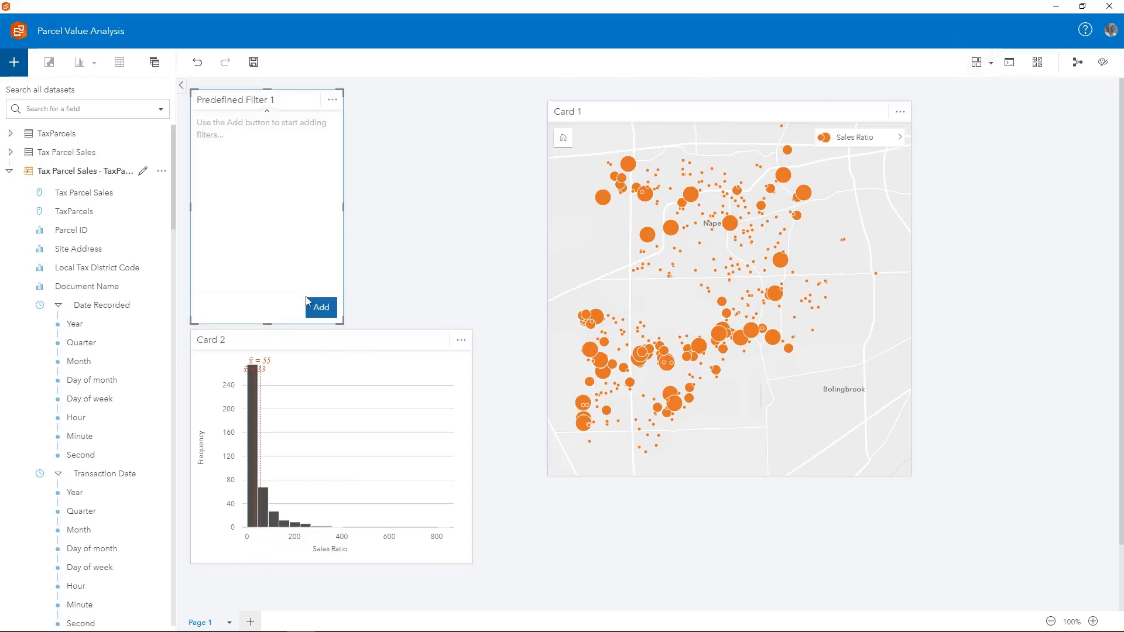
pyautogui.click(316, 309)
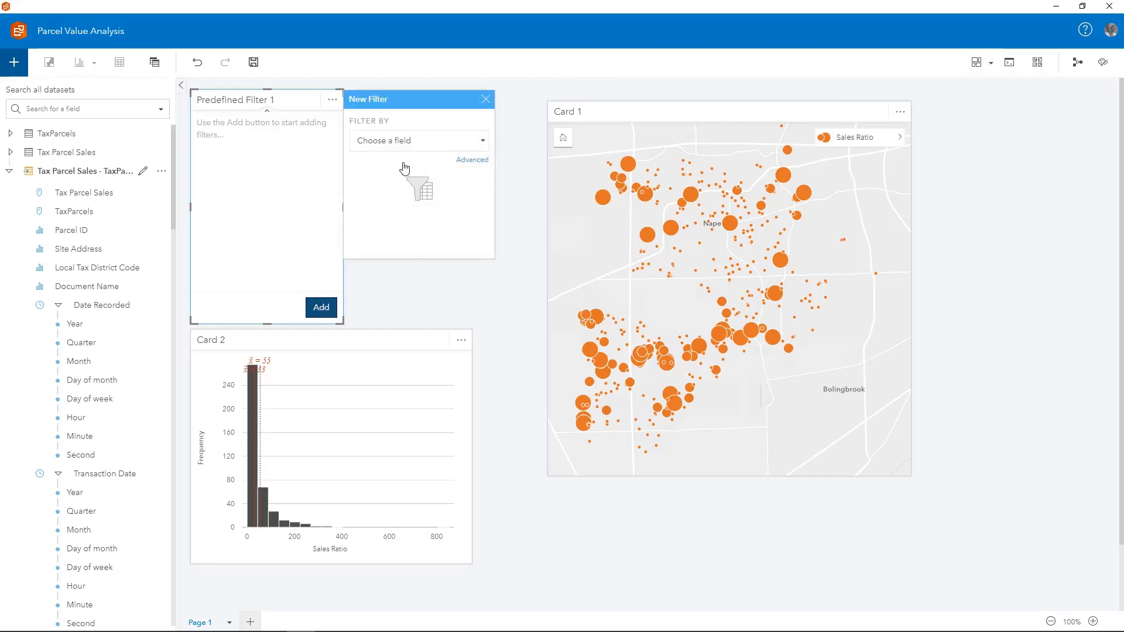
pyautogui.click(403, 141)
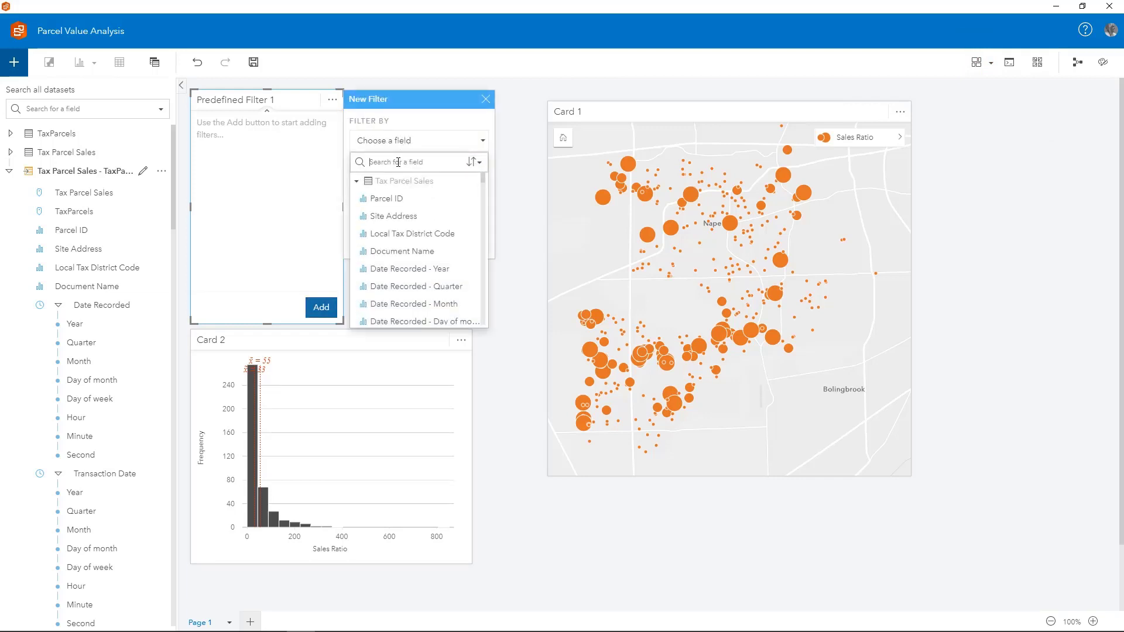
pyautogui.write('neighbo')
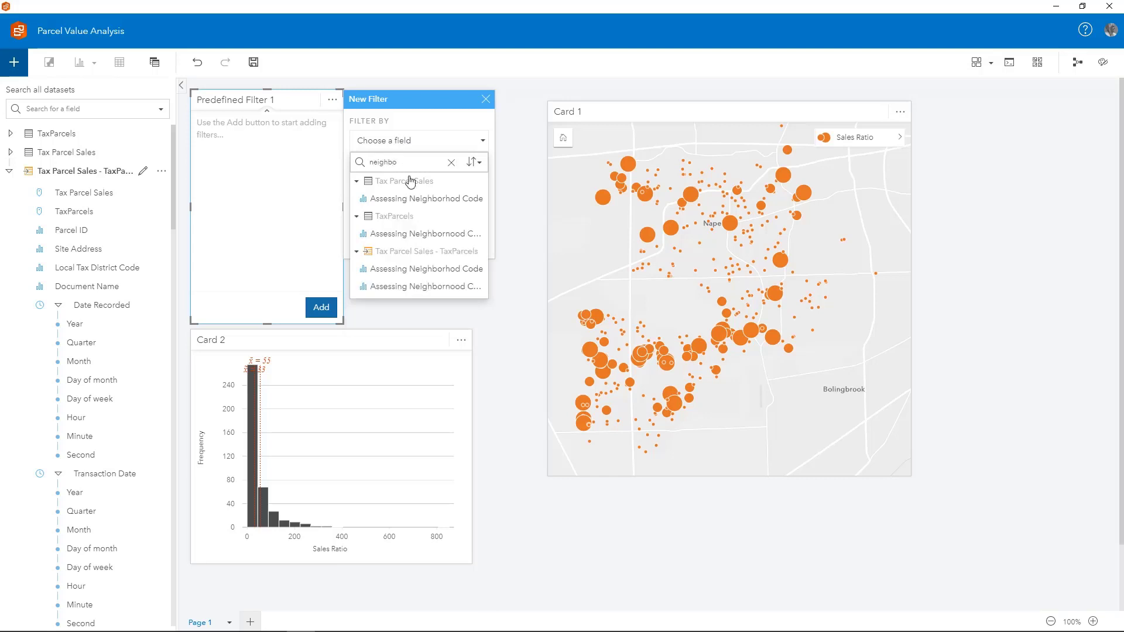
pyautogui.click(421, 270)
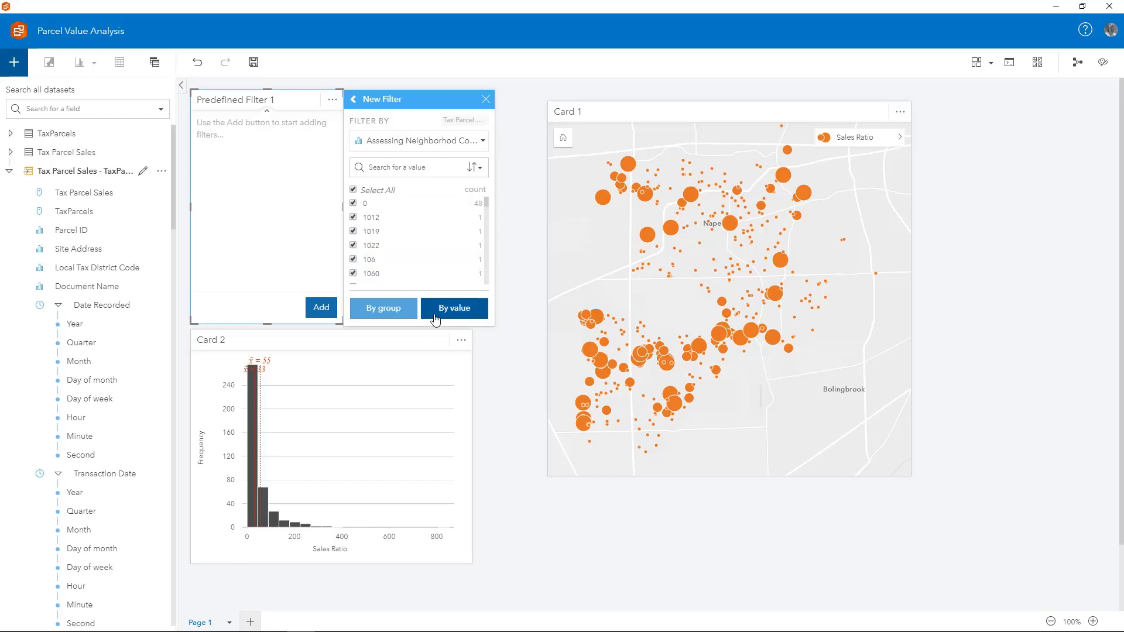
pyautogui.click(451, 308)
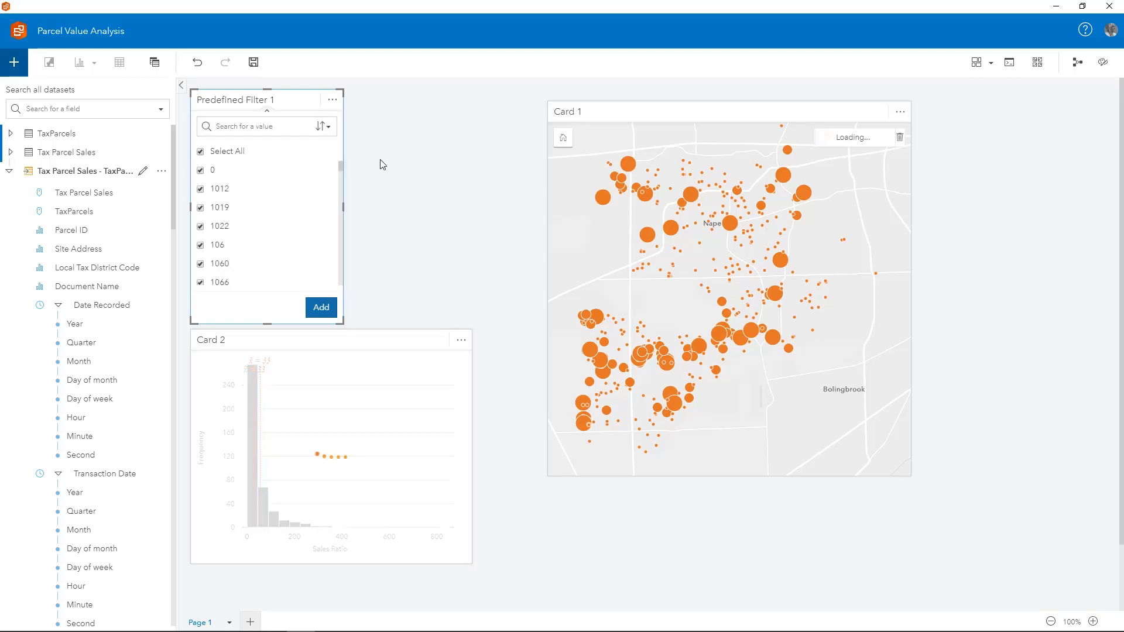
# Step: Rename the neighborhood code filter widget as "Filter by Nbhd"
pyautogui.click(259, 100)
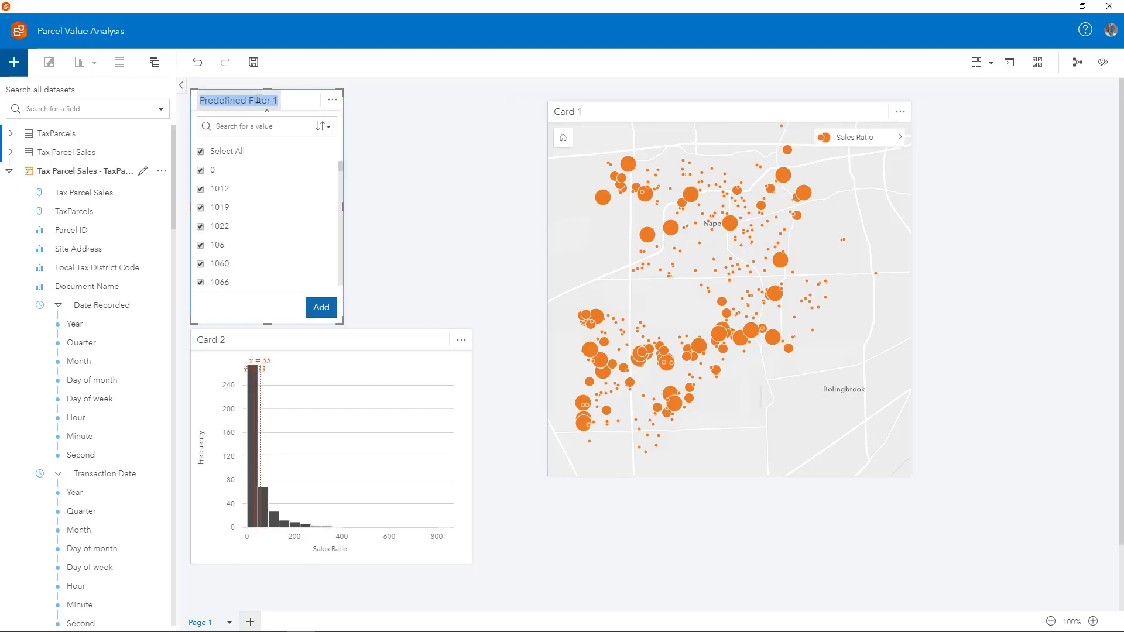
pyautogui.write('Filter by Nbhd')
pyautogui.click(372, 179)
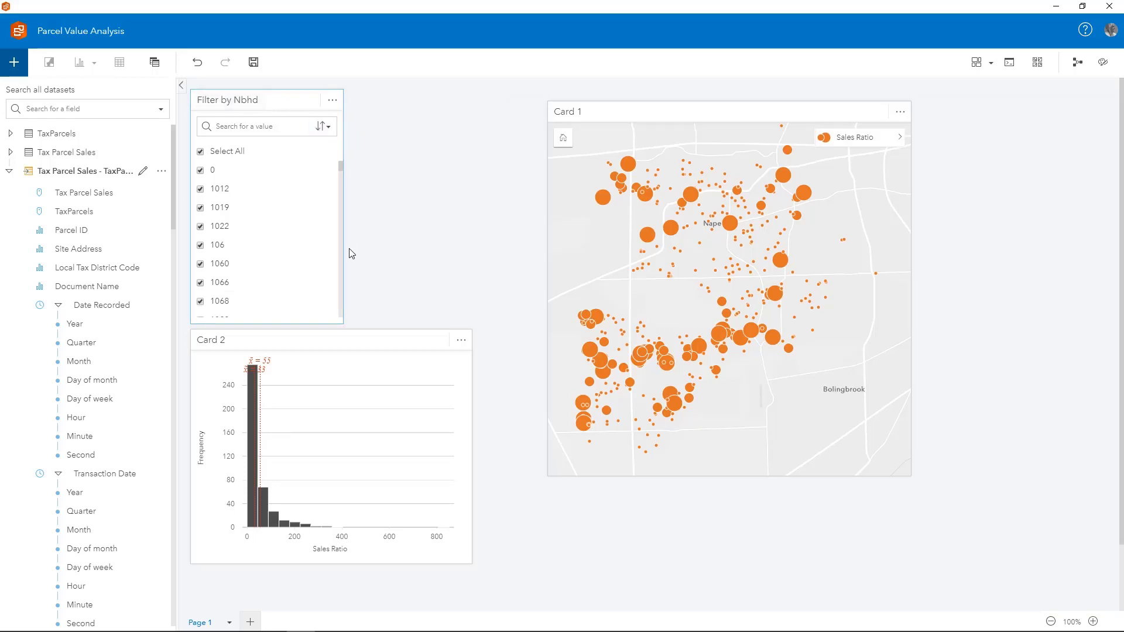
# Step: Add another predefined filter widget and place it between the Filter by Nbhd card and the map card
pyautogui.click(982, 71)
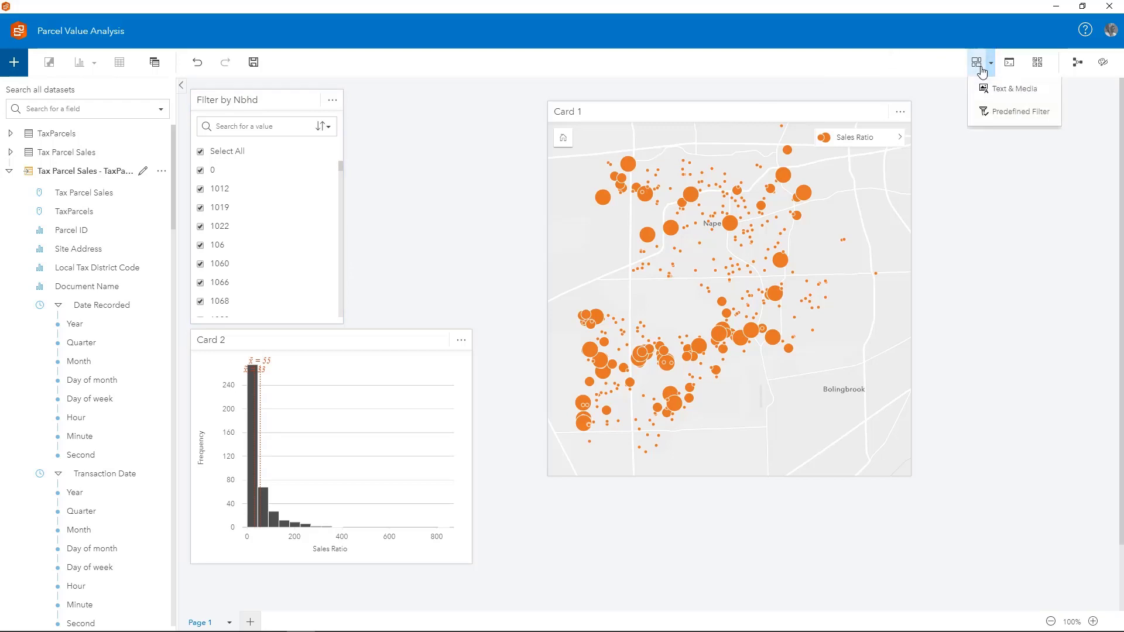
pyautogui.click(1004, 111)
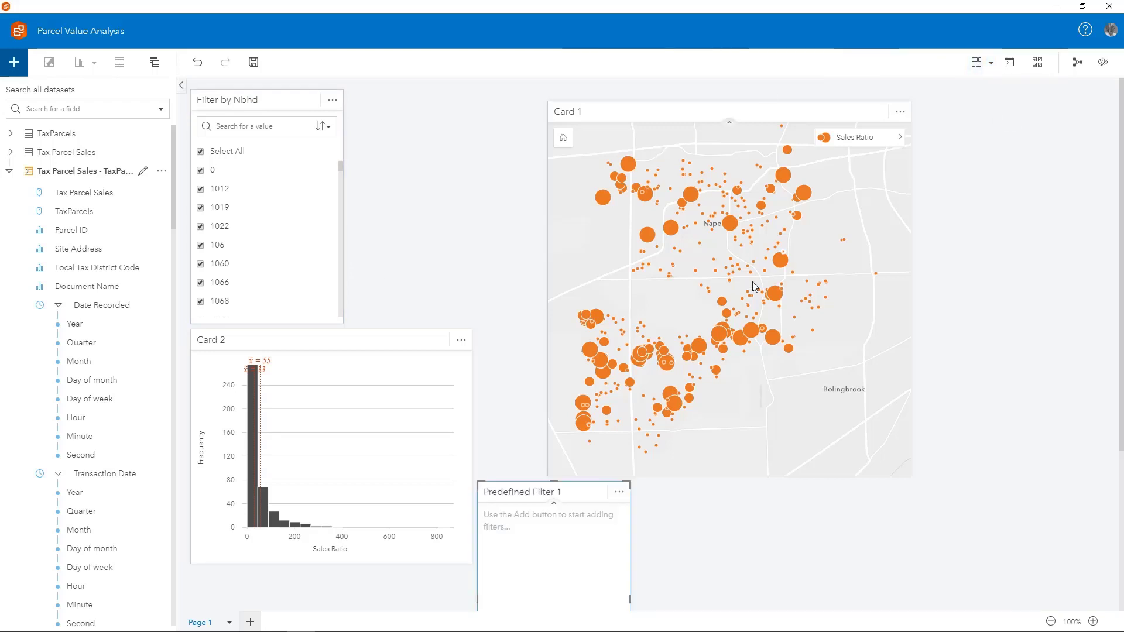
pyautogui.moveTo(584, 489); pyautogui.dragTo(465, 103)
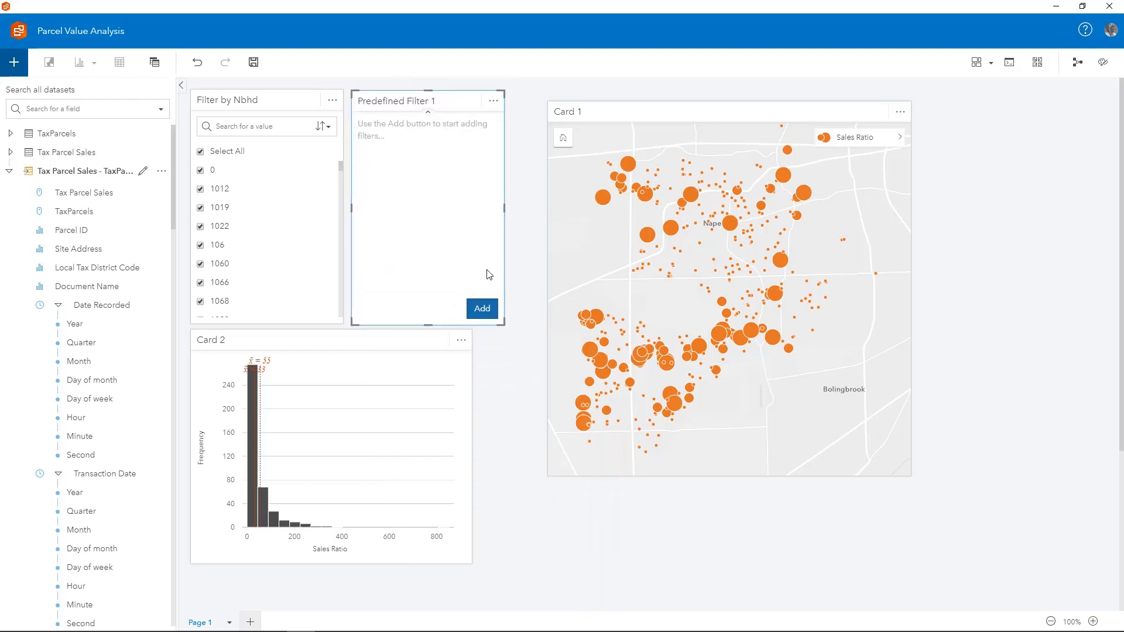
# Step: Add a filter on the joined dataset's second Sales Ratio field with an upper limit of 65, and name it "< 65"
pyautogui.click(482, 308)
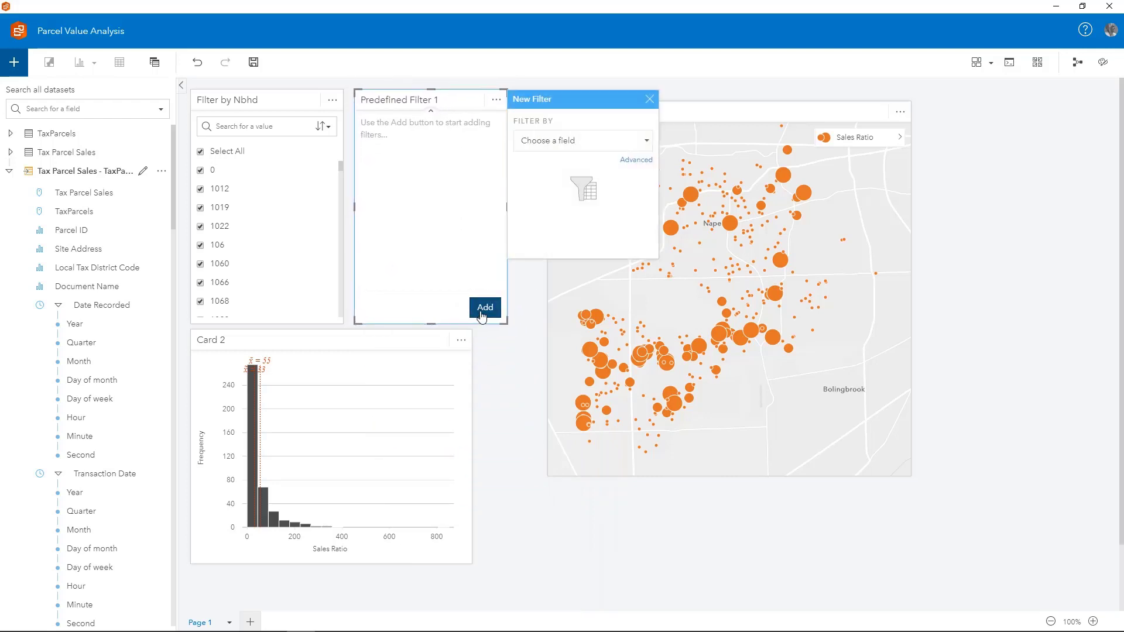
pyautogui.click(581, 146)
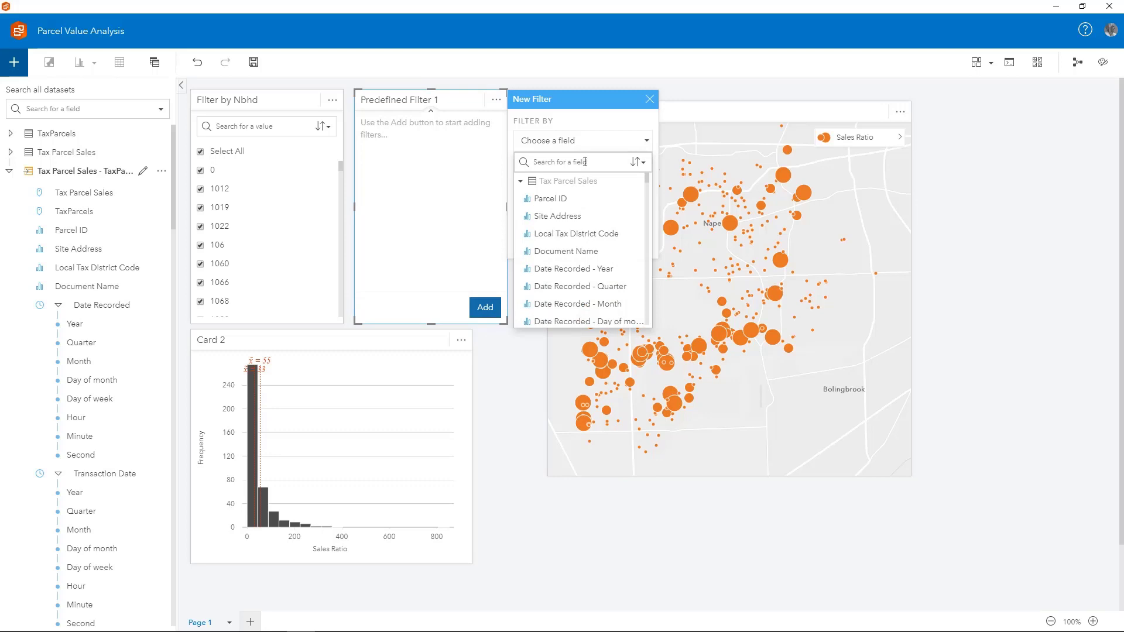
pyautogui.write('sales ratio')
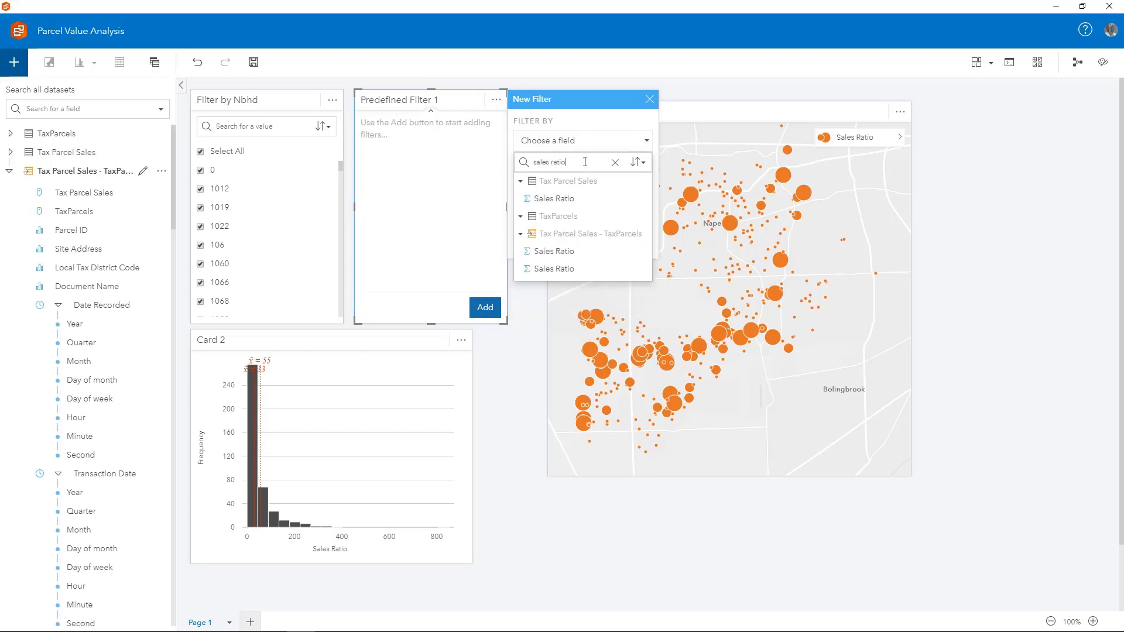
pyautogui.click(575, 268)
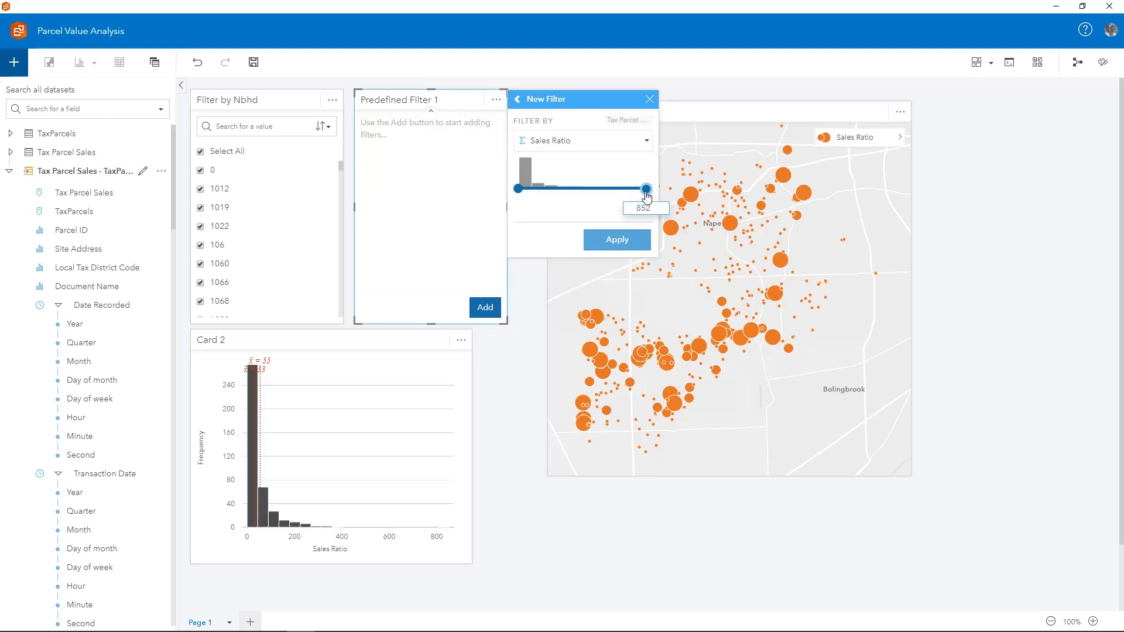
pyautogui.doubleClick(647, 206)
pyautogui.write('65')
pyautogui.press('Return')
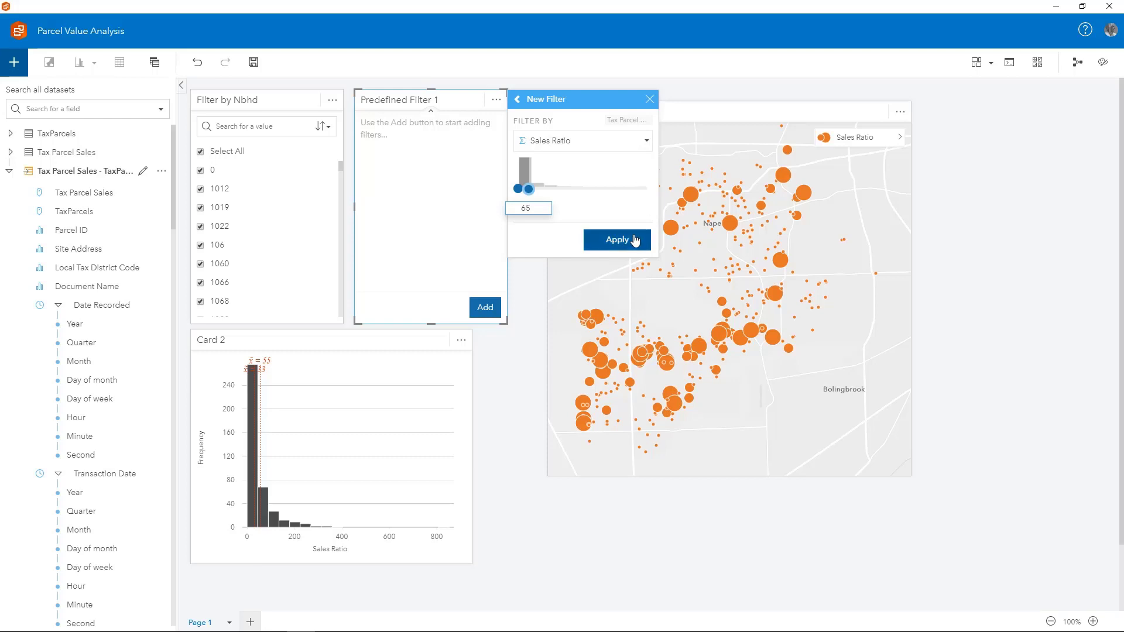
pyautogui.click(632, 240)
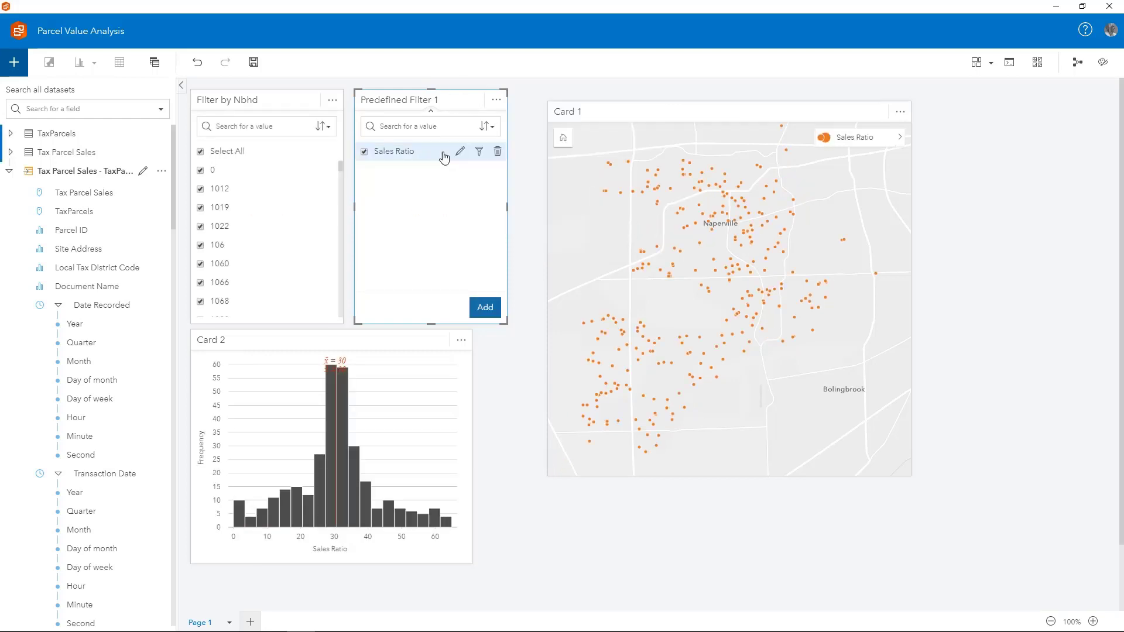
pyautogui.click(460, 153)
pyautogui.write('< 65')
# Step: Add a second Sales Ratio filter covering 66 to 130 to the same widget, and name it "66 - 130"
pyautogui.click(484, 307)
pyautogui.click(633, 143)
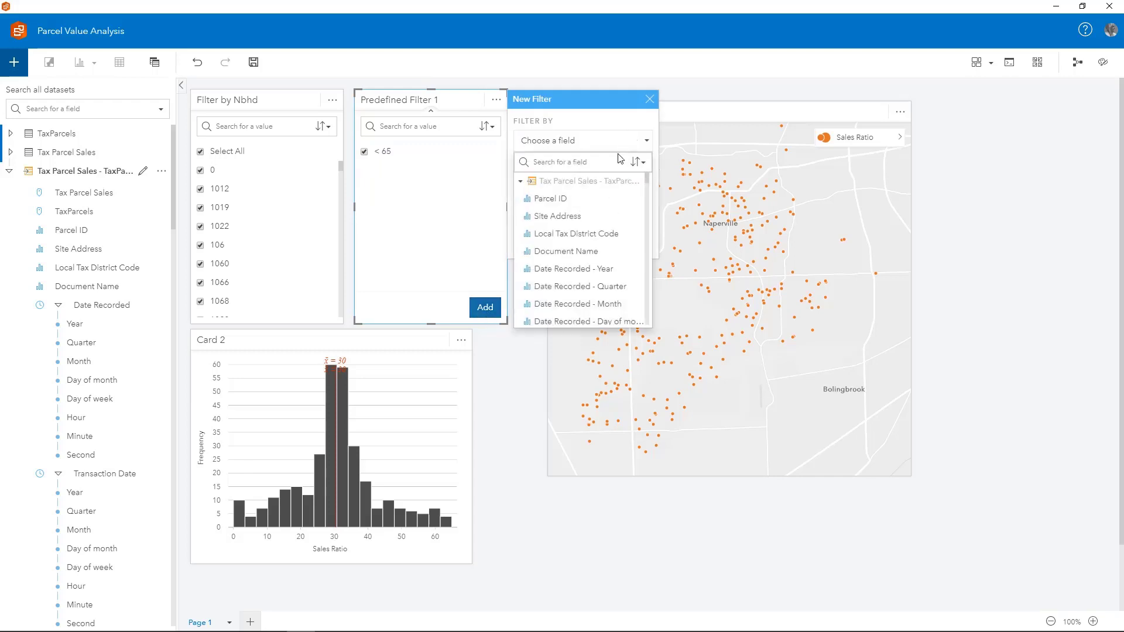
pyautogui.write('sale')
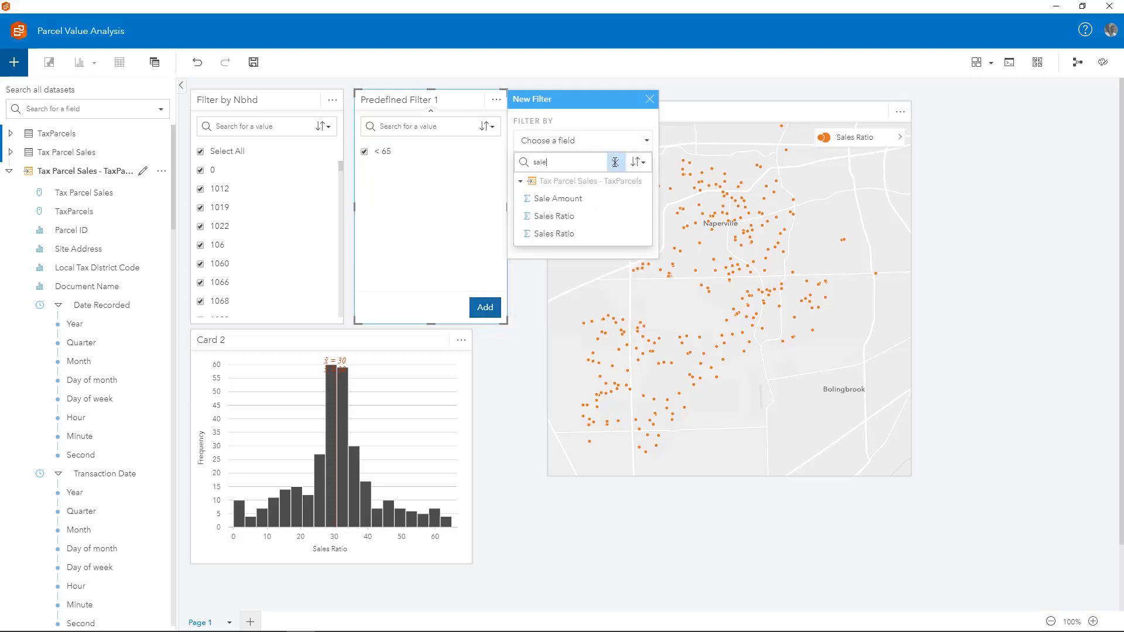
pyautogui.write('s ratio')
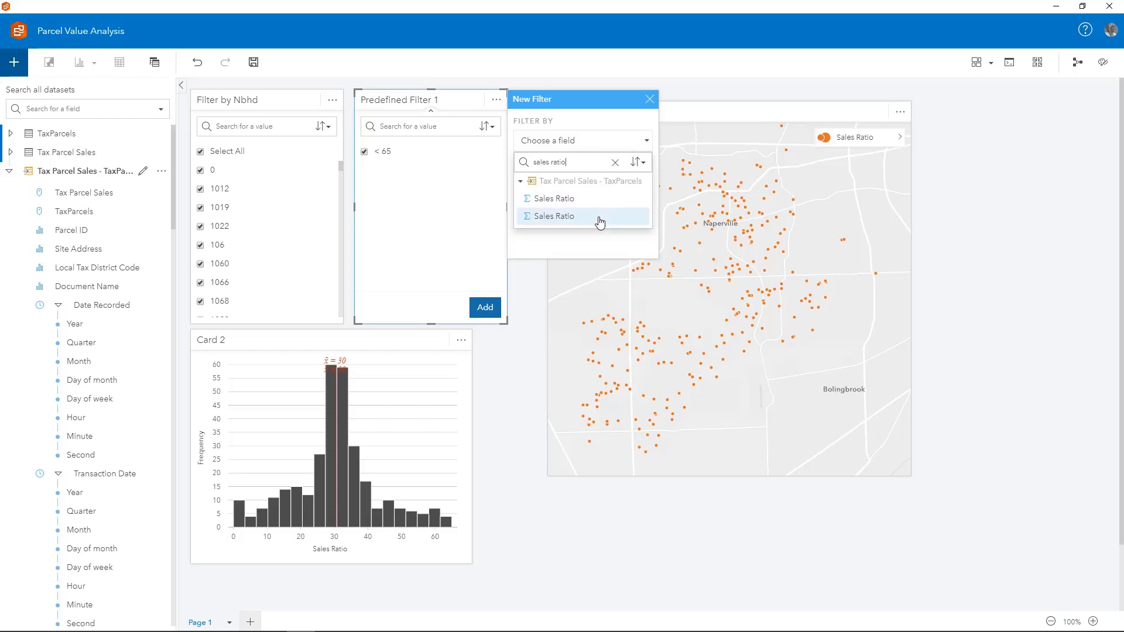
pyautogui.click(600, 216)
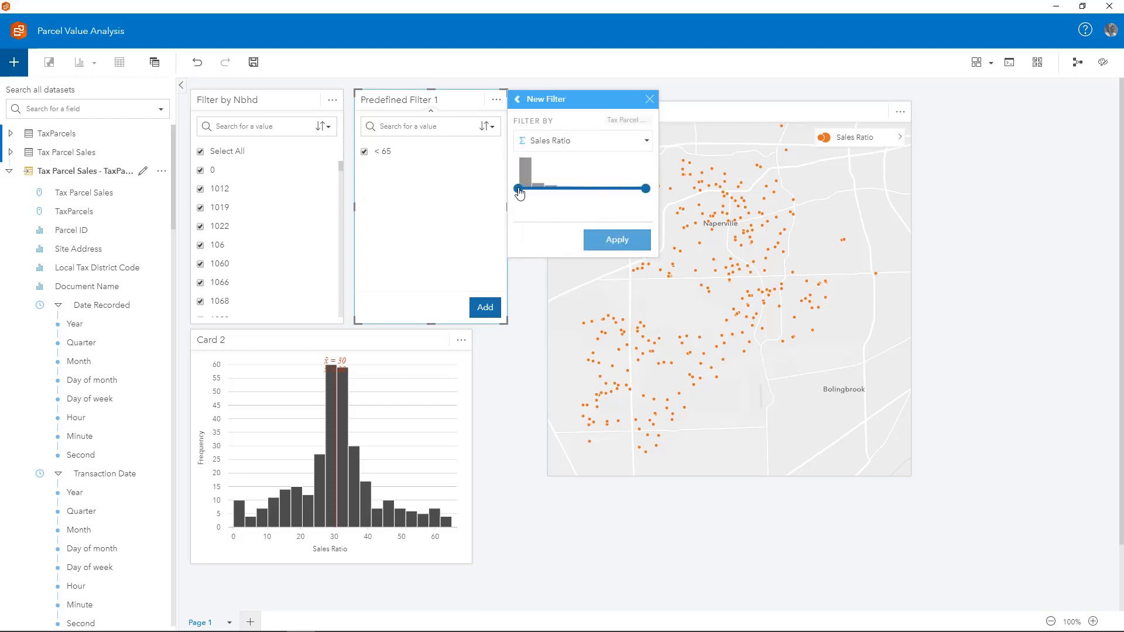
pyautogui.doubleClick(517, 207)
pyautogui.press('Return')
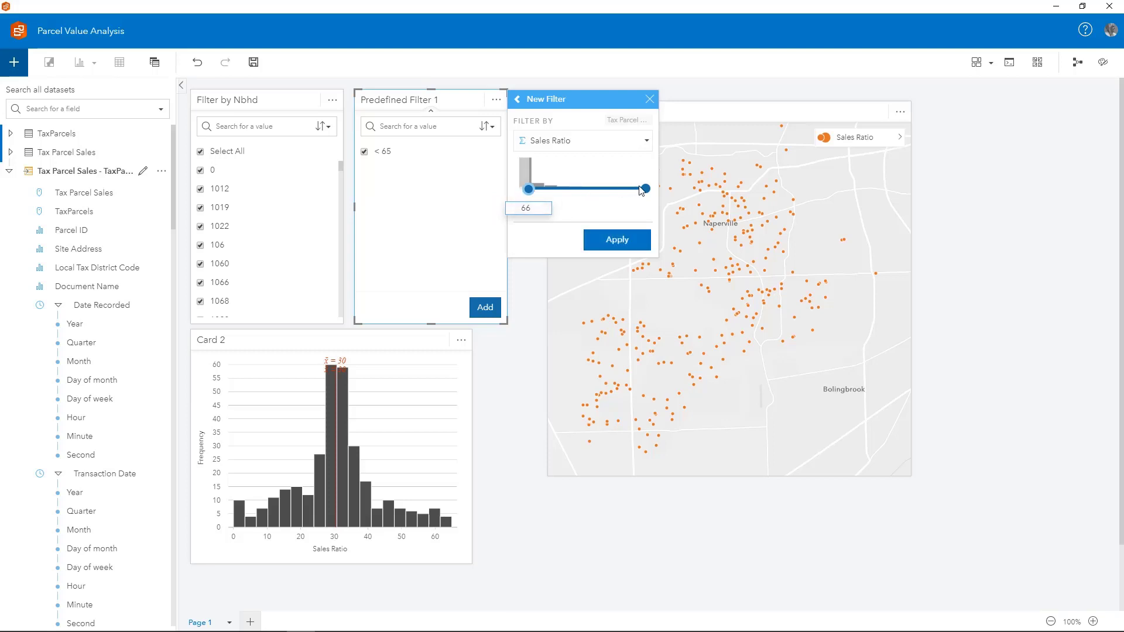
pyautogui.moveTo(645, 193)
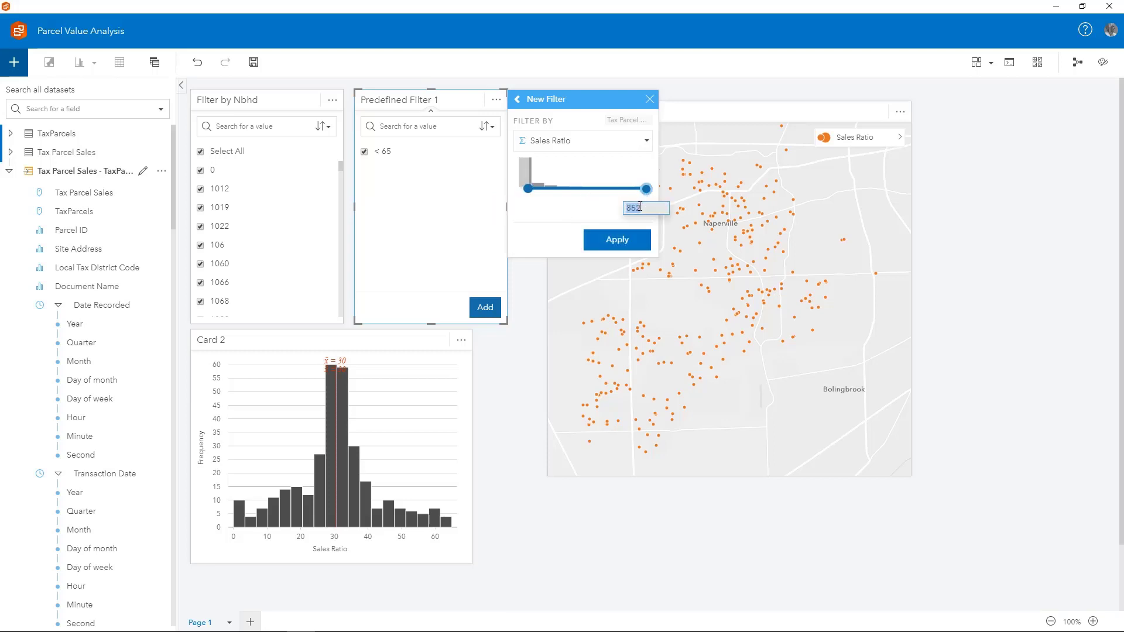
pyautogui.click(640, 242)
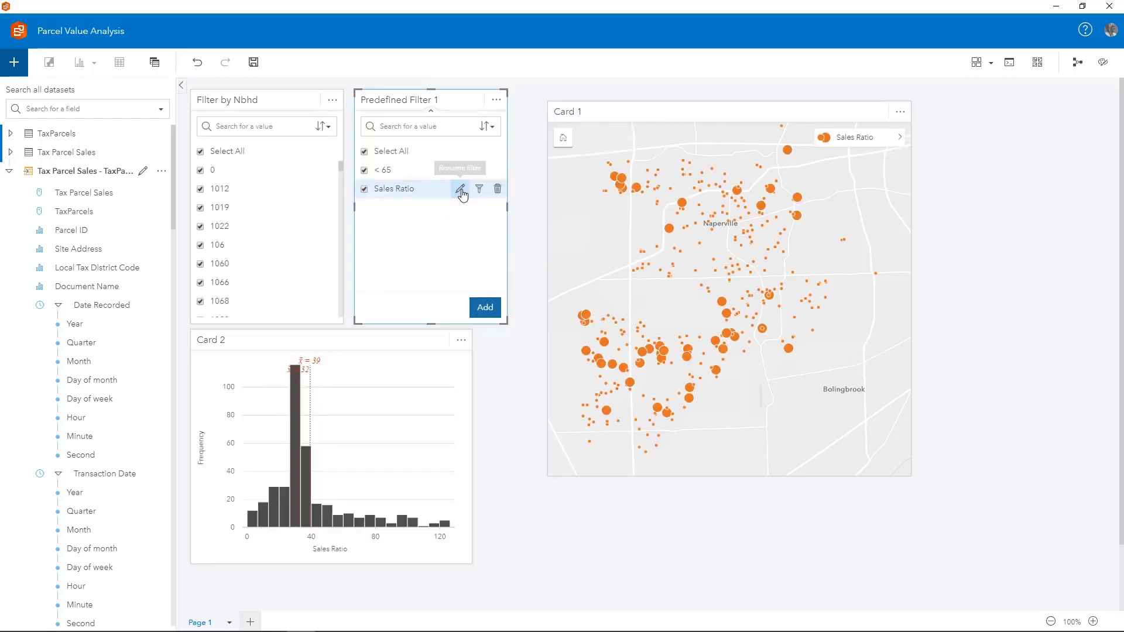
pyautogui.click(459, 193)
pyautogui.write('66 - 130')
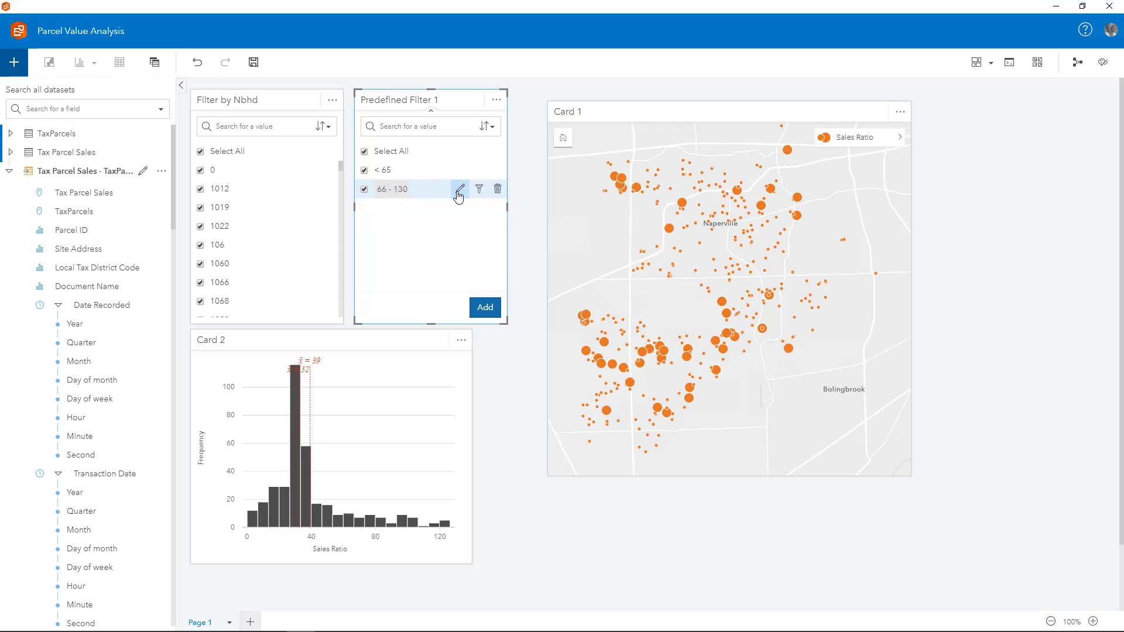
pyautogui.press('Return')
# Step: Add a third filter on the joined dataset's second Sales Ratio field with a lower limit of 131
pyautogui.click(486, 313)
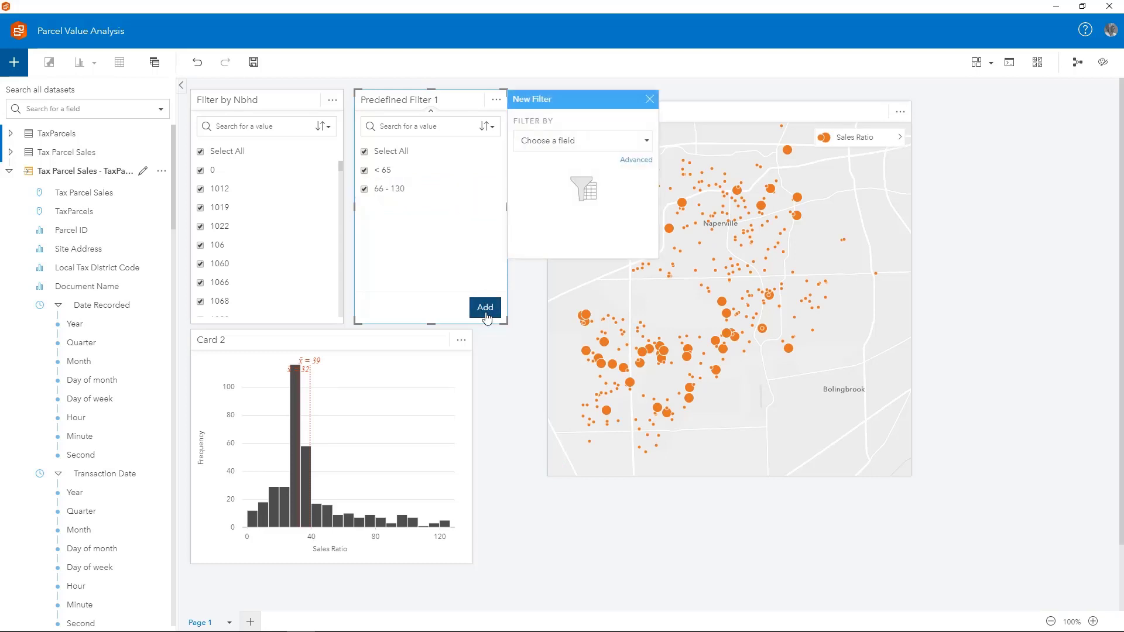
pyautogui.click(586, 141)
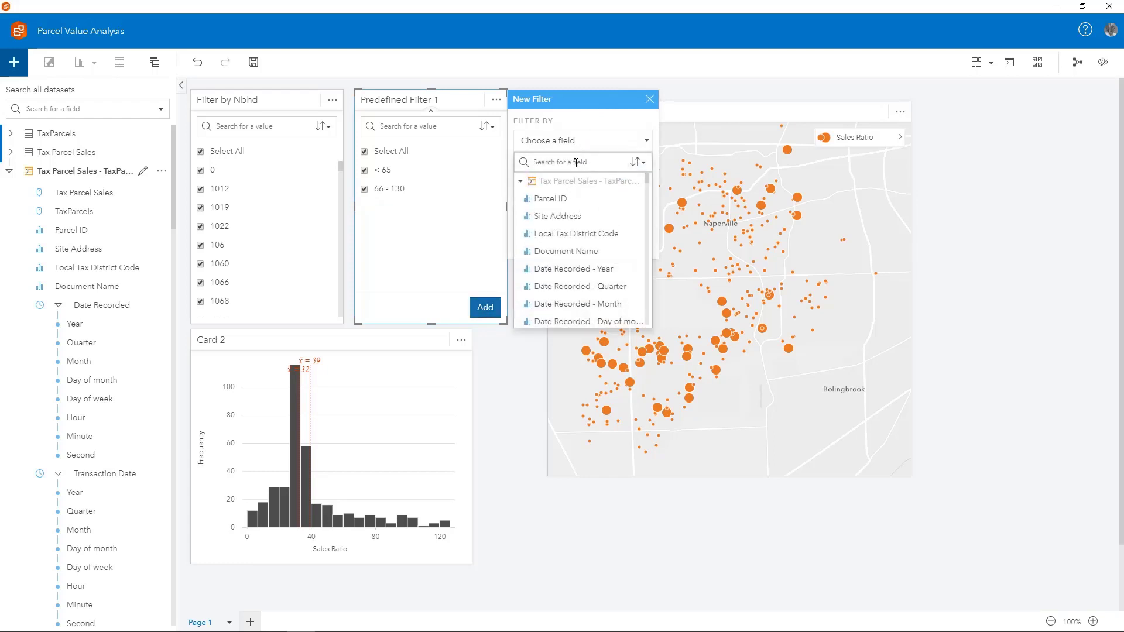
pyautogui.write('sales')
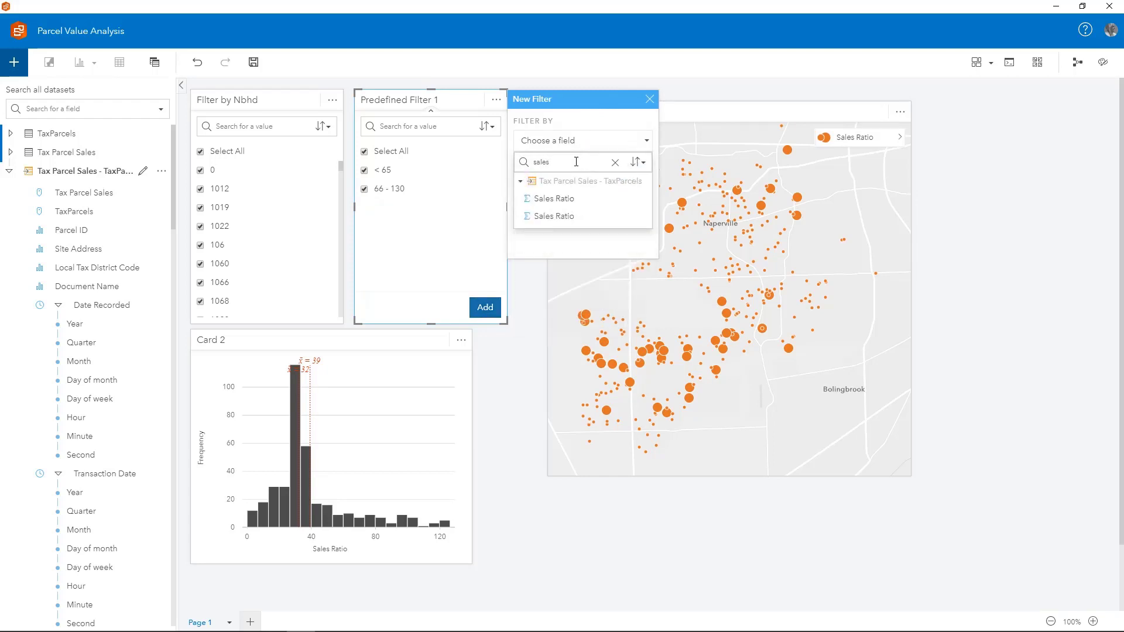
pyautogui.click(565, 217)
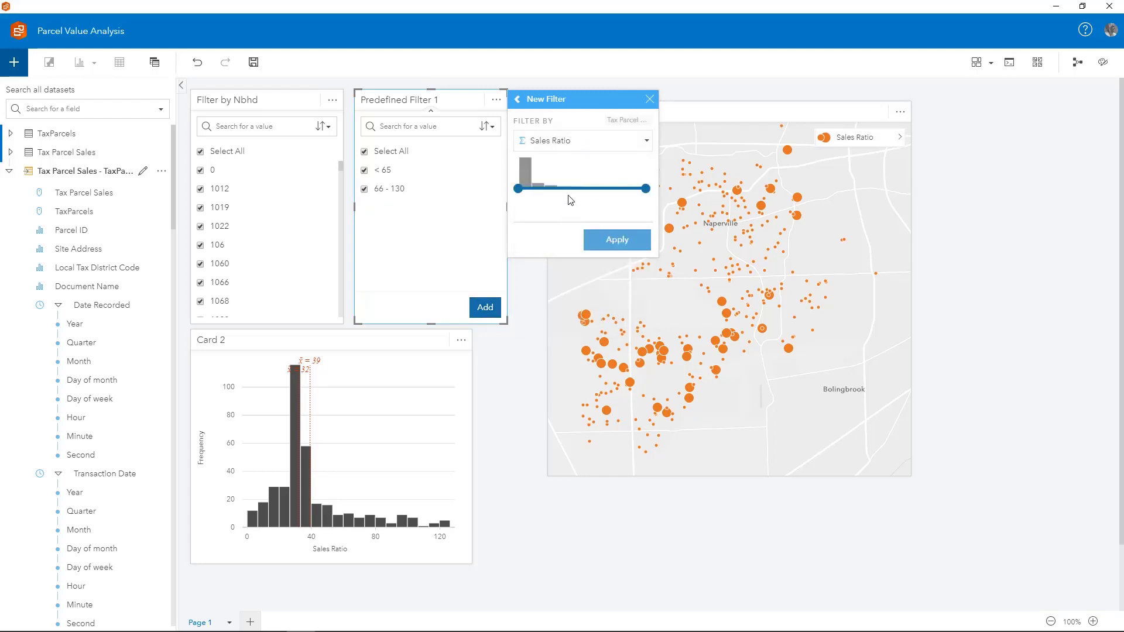
pyautogui.click(523, 206)
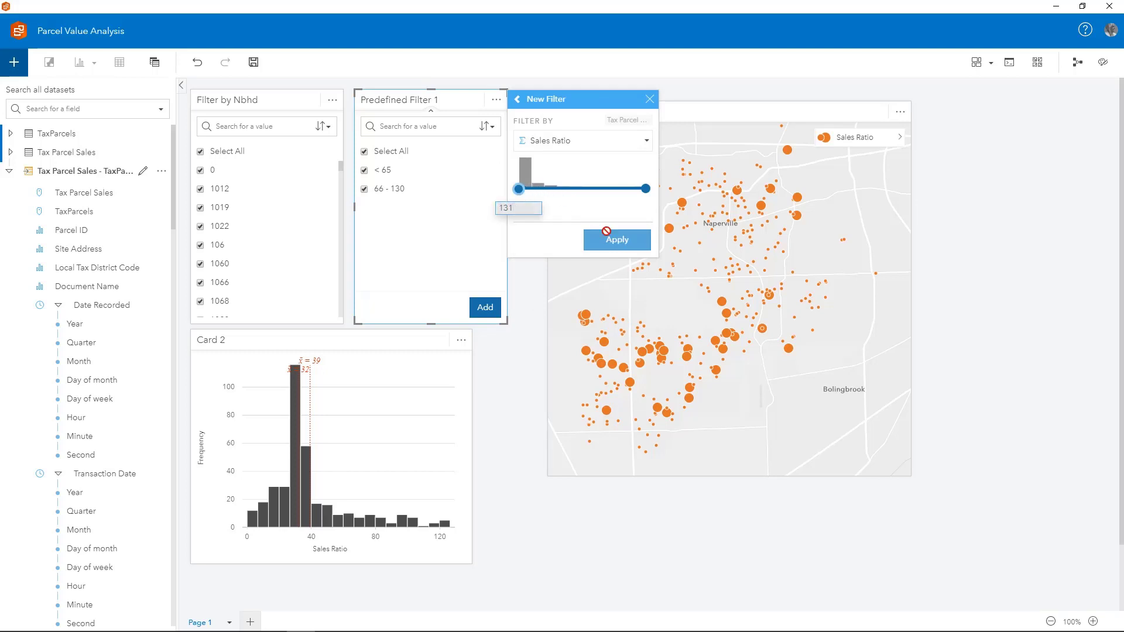
pyautogui.write('131')
pyautogui.press('Return')
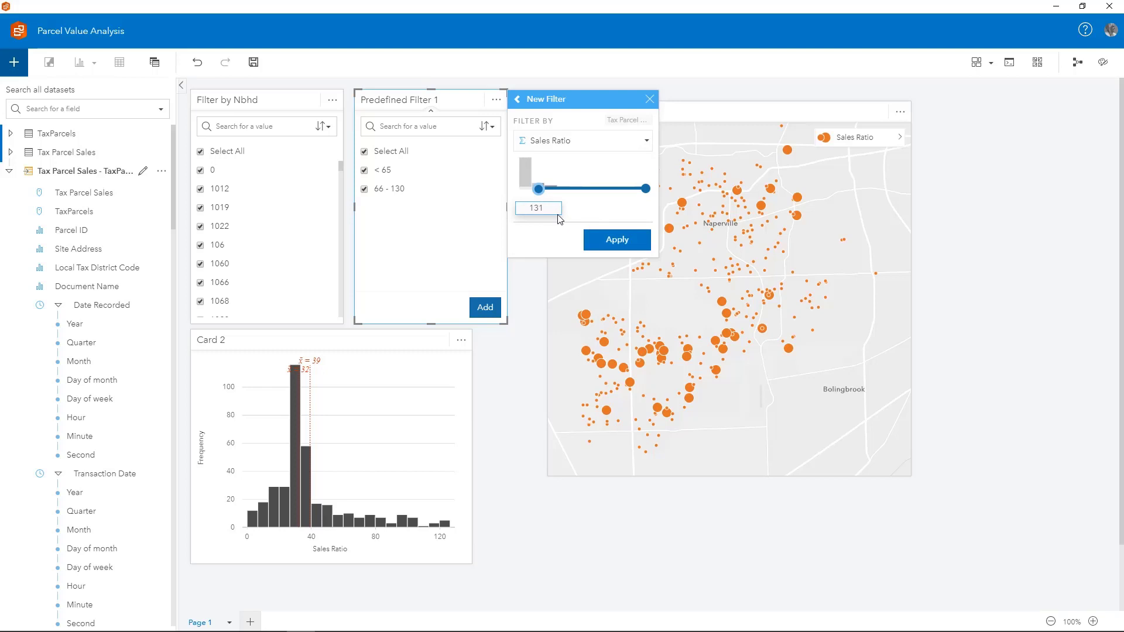
pyautogui.click(609, 240)
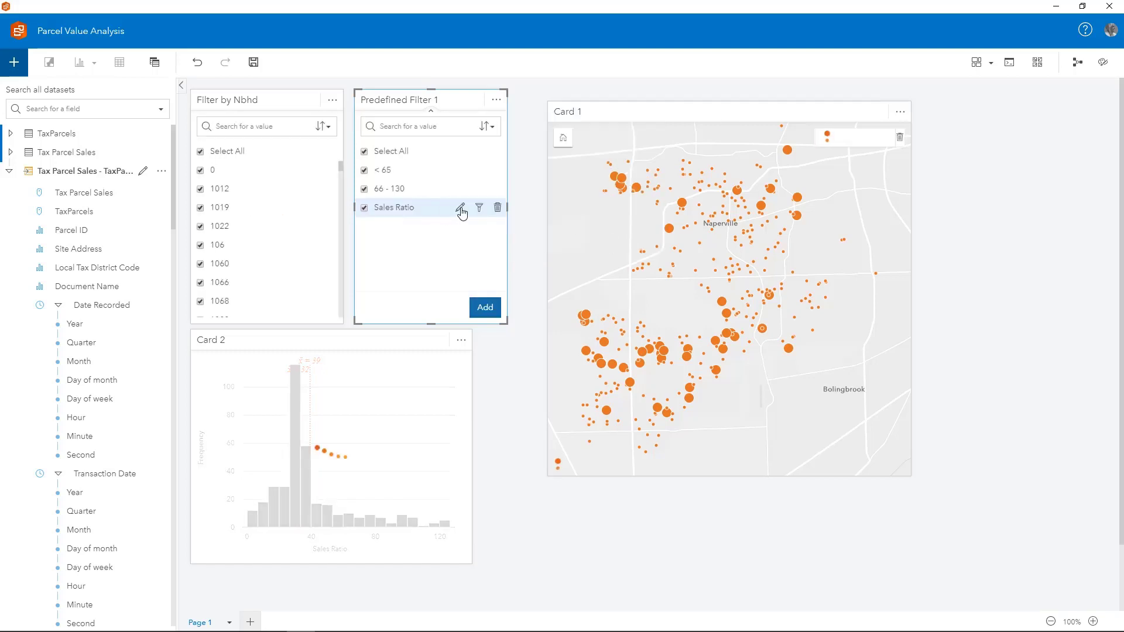
# Step: Rename the third Sales Ratio filter in the Predefined Filter 1 widget as "> 130"
pyautogui.click(460, 209)
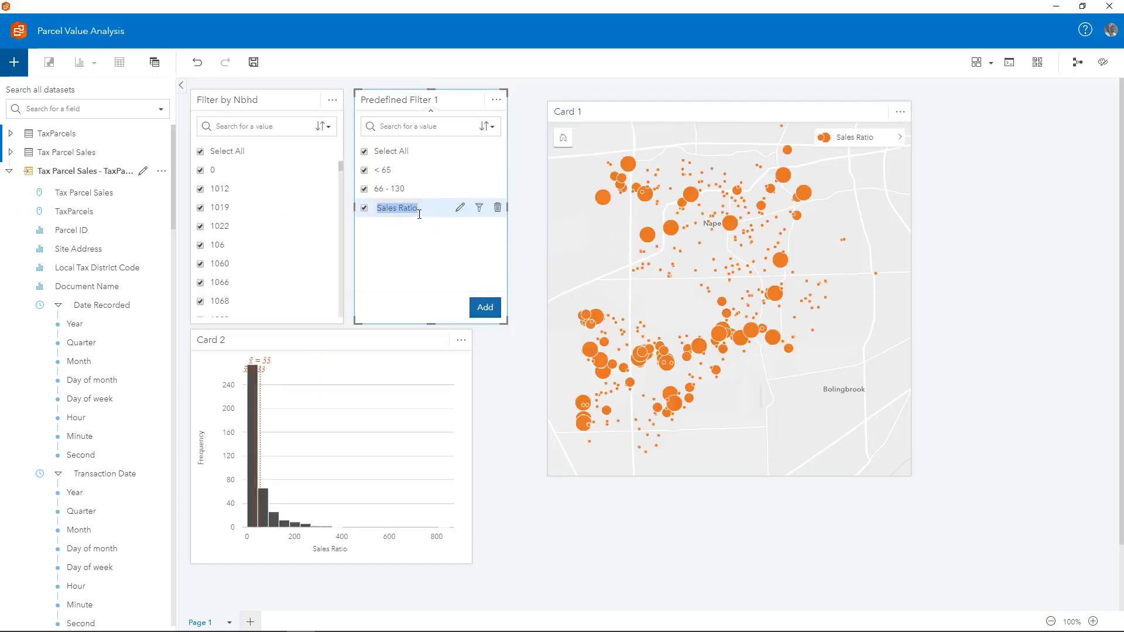
pyautogui.write('> 130')
pyautogui.press('Return')
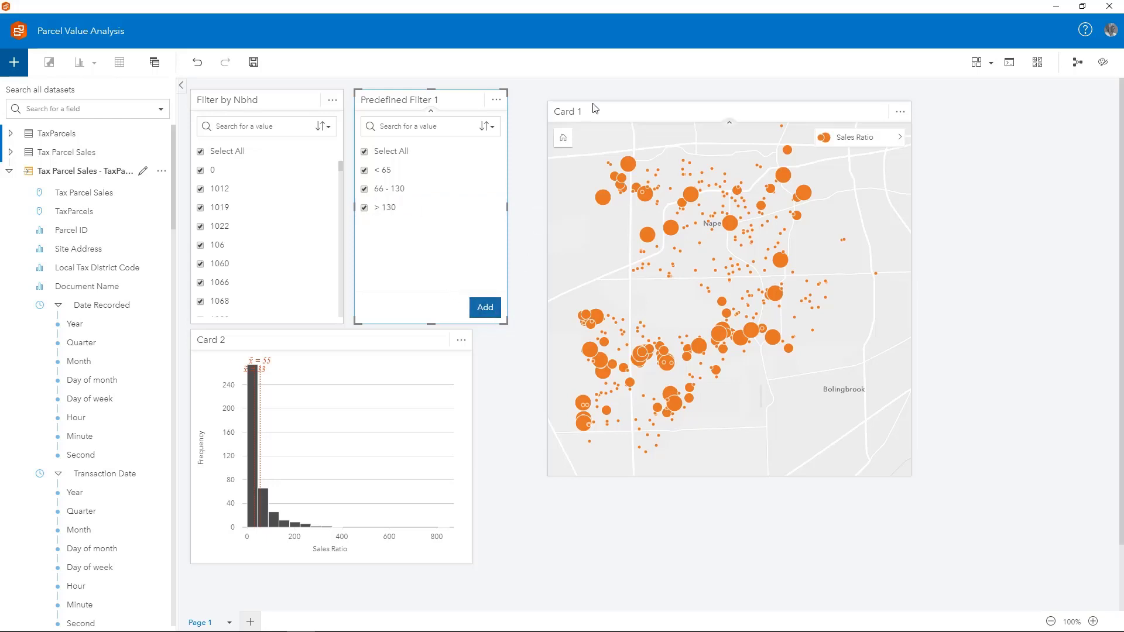
# Step: Fit the enlarged map card beside the Predefined Filter 1 card, widen the histogram card up to the map, and save the workbook
pyautogui.moveTo(621, 118); pyautogui.dragTo(593, 108)
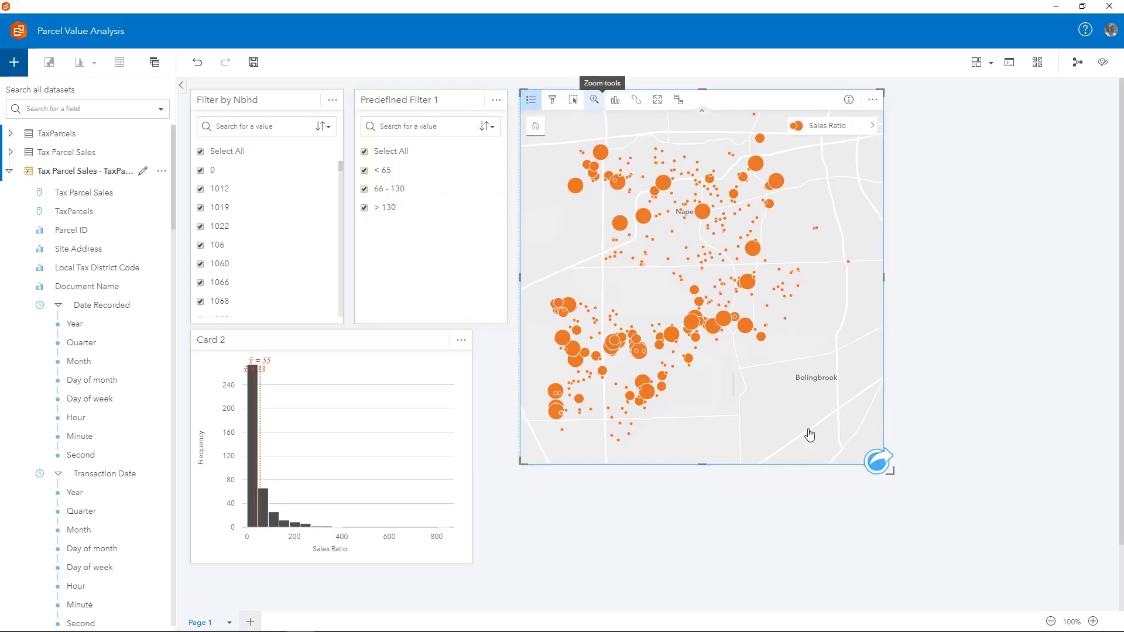
pyautogui.moveTo(890, 469); pyautogui.dragTo(1097, 573)
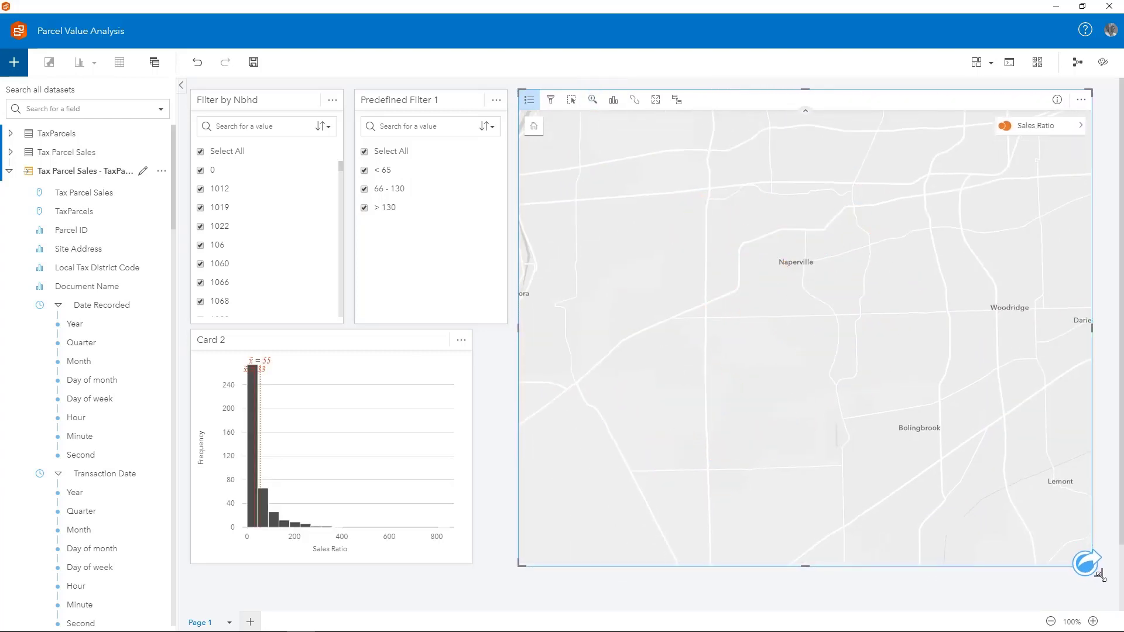
pyautogui.click(449, 367)
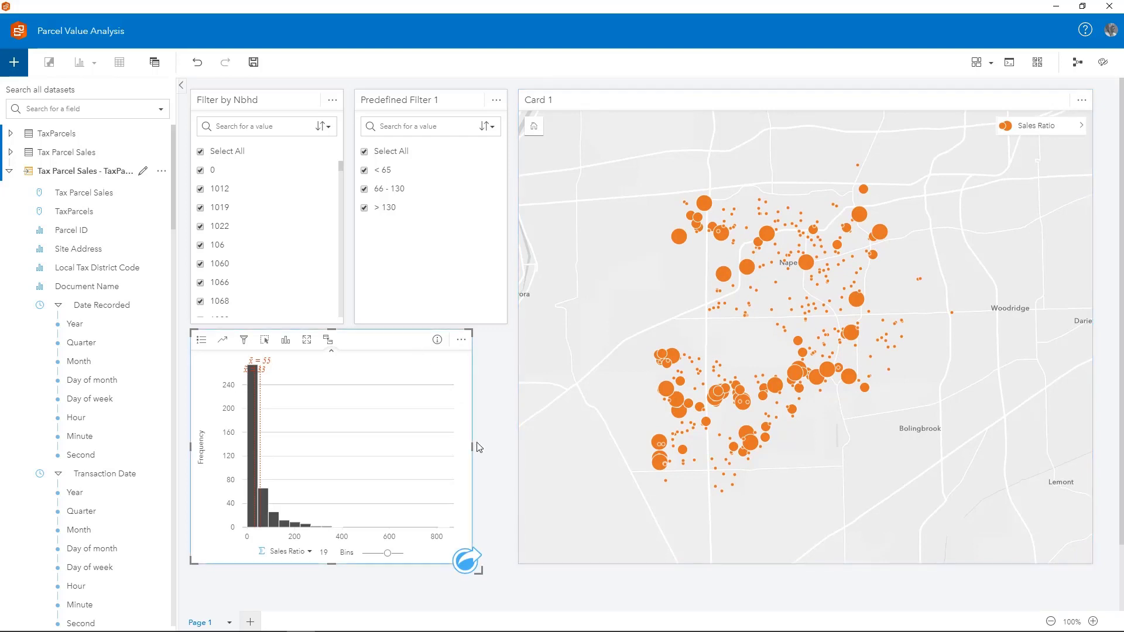
pyautogui.moveTo(472, 449); pyautogui.dragTo(507, 446)
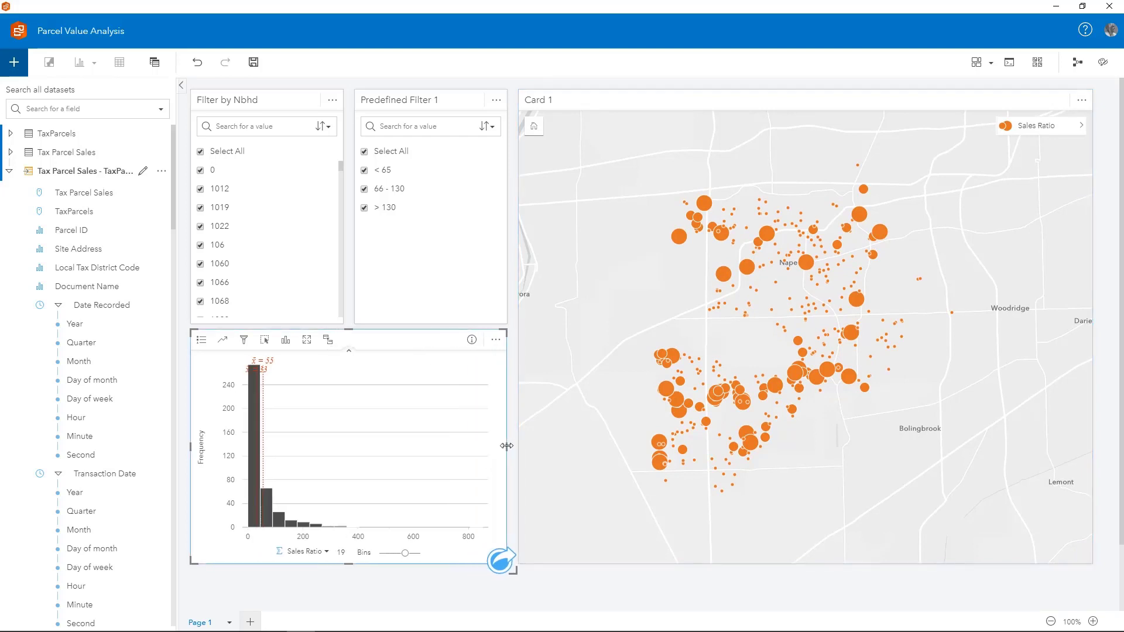
pyautogui.click(252, 64)
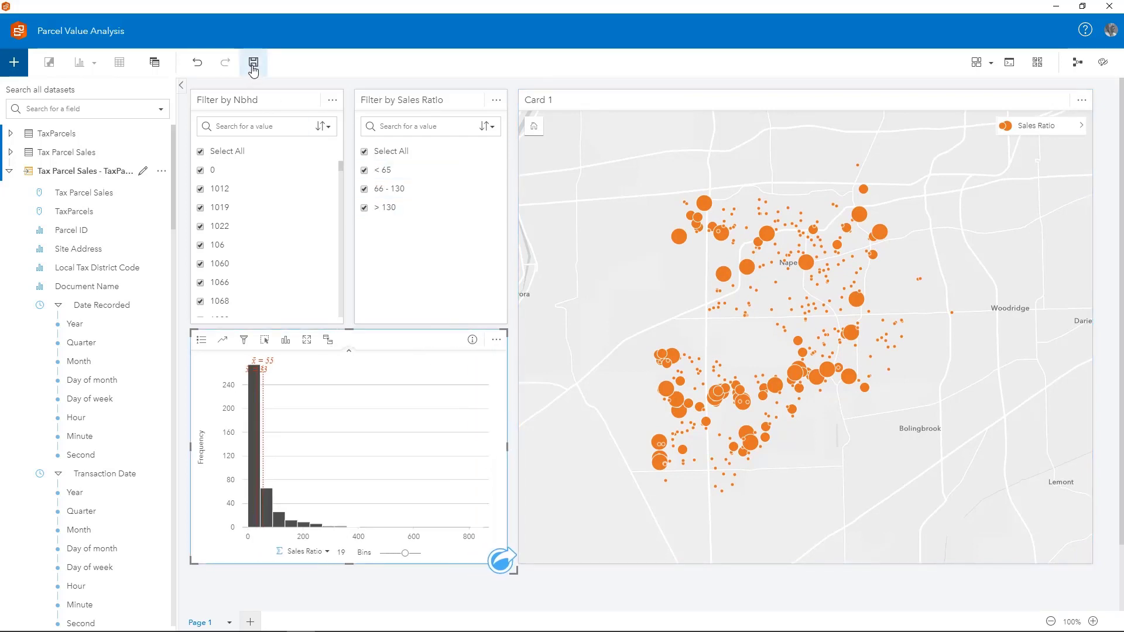
# Step: Zoom the page out to 83% and add a KPI card from the joined dataset's Current Assessed Value field below the histogram card
pyautogui.scroll(-1, 574, 283)
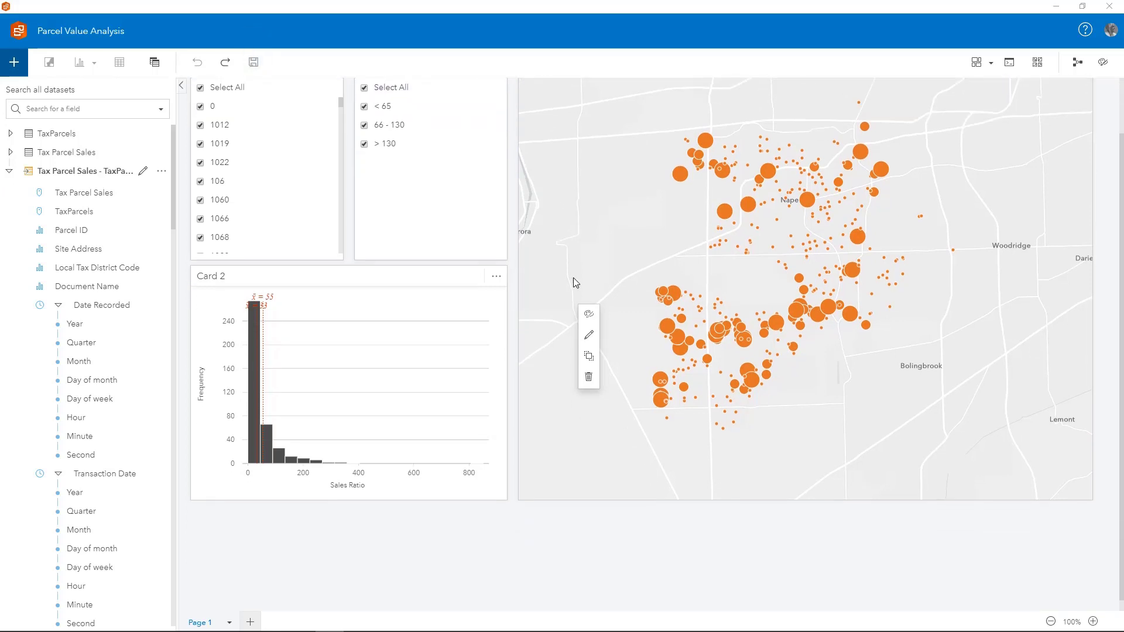
pyautogui.click(1051, 622)
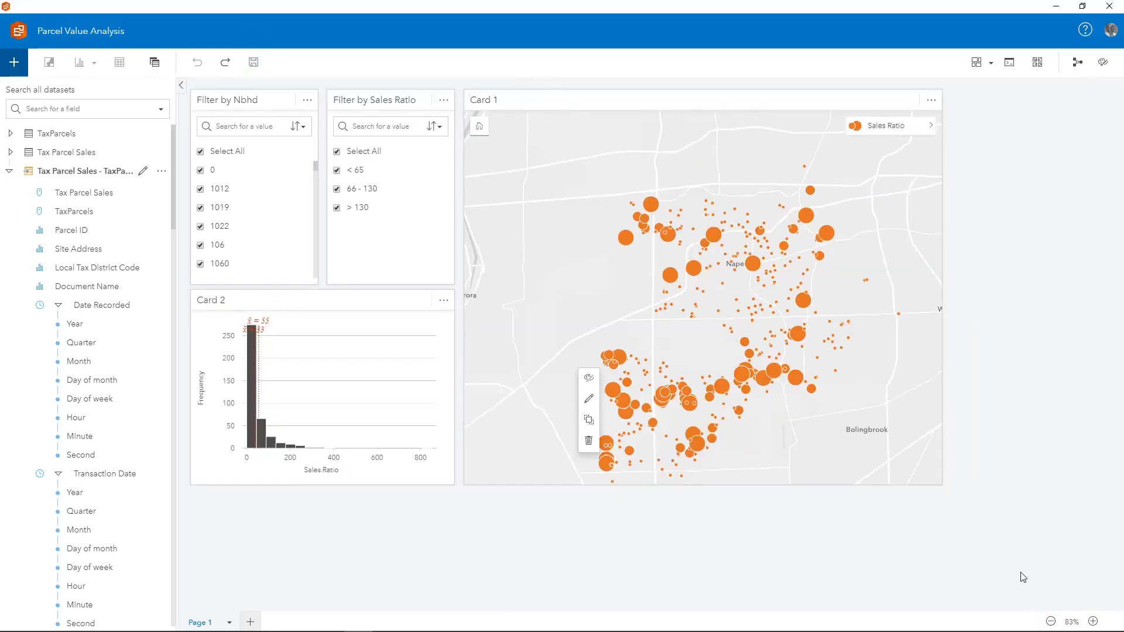
pyautogui.click(79, 106)
pyautogui.write('current')
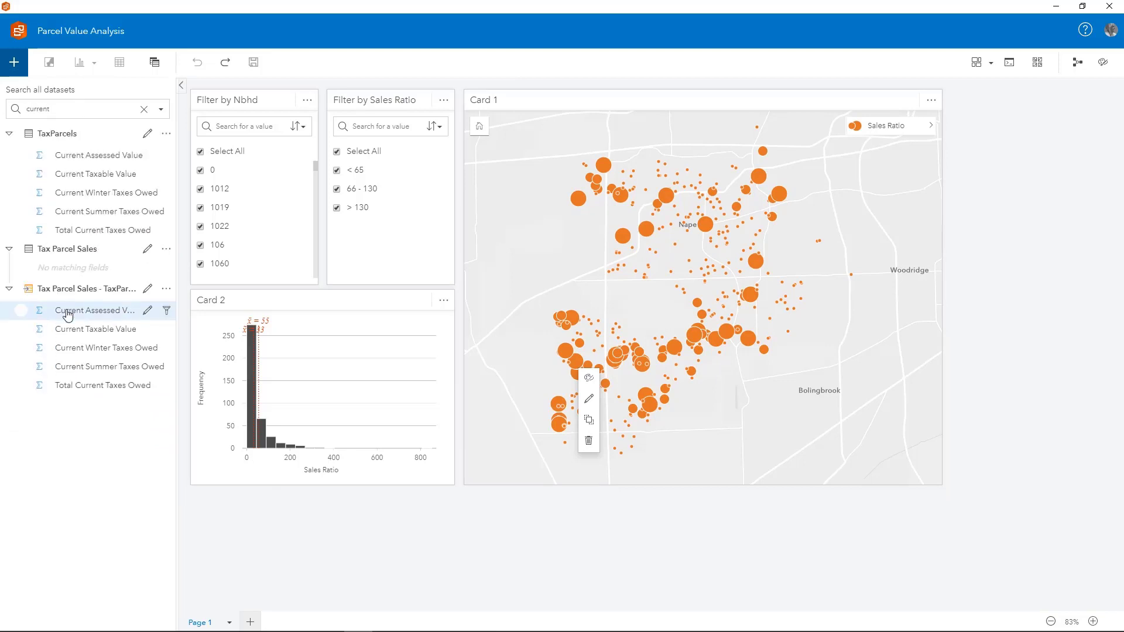
pyautogui.moveTo(68, 315); pyautogui.dragTo(252, 602)
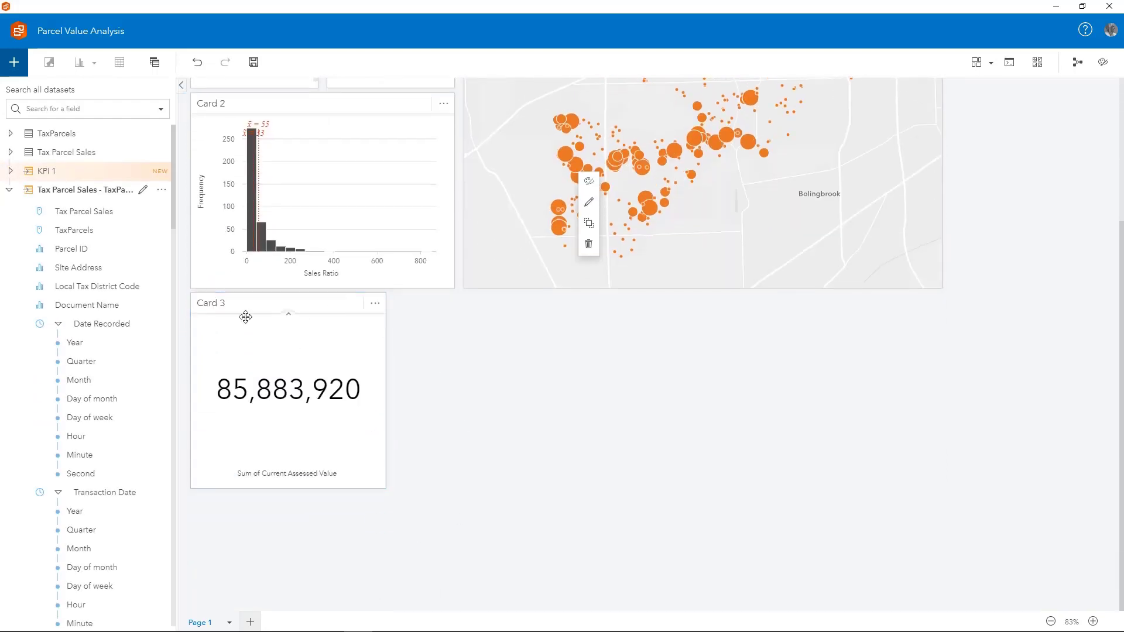
# Step: Title the new KPI card "Current Assessed Value" and check its available statistics, keeping SUM
pyautogui.click(208, 302)
pyautogui.write('Current Assessed ')
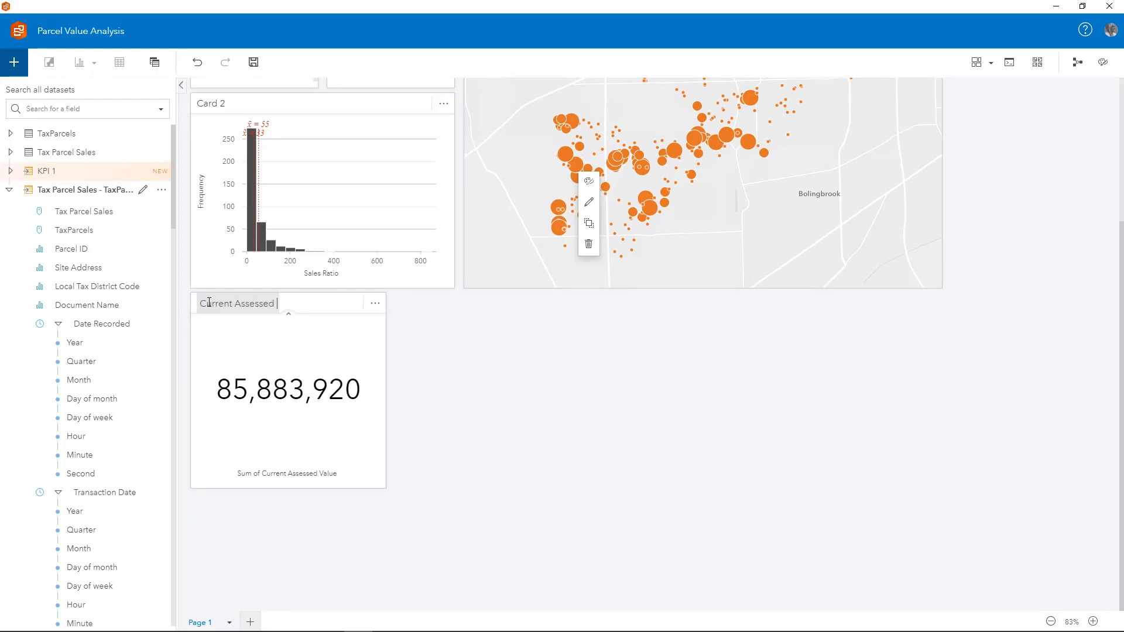
pyautogui.write('Value')
pyautogui.click(369, 451)
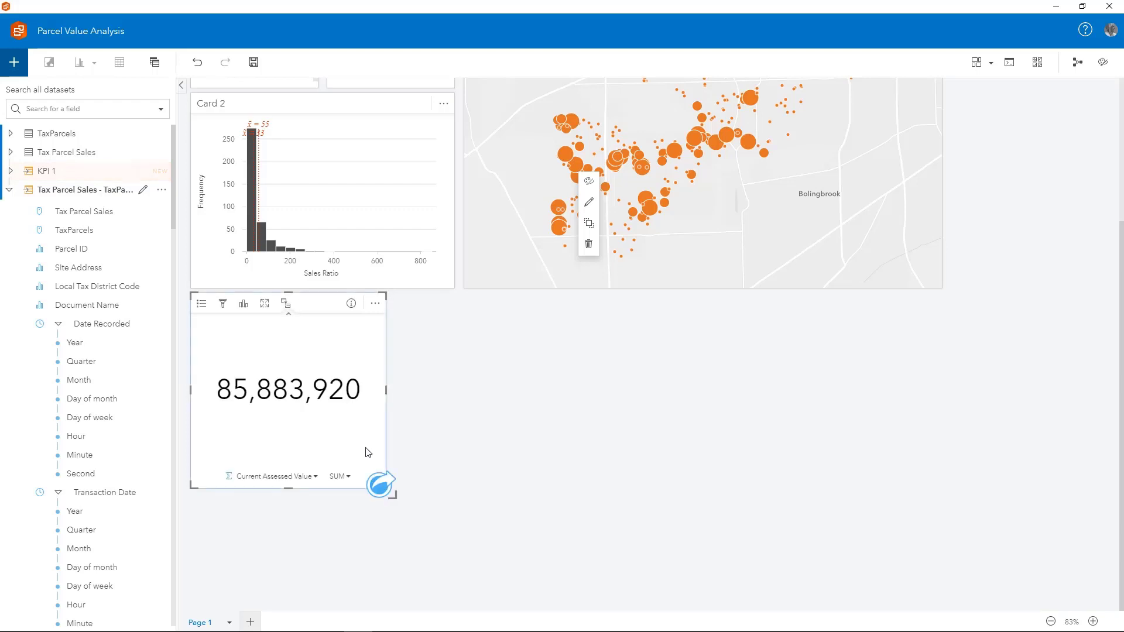
pyautogui.click(342, 476)
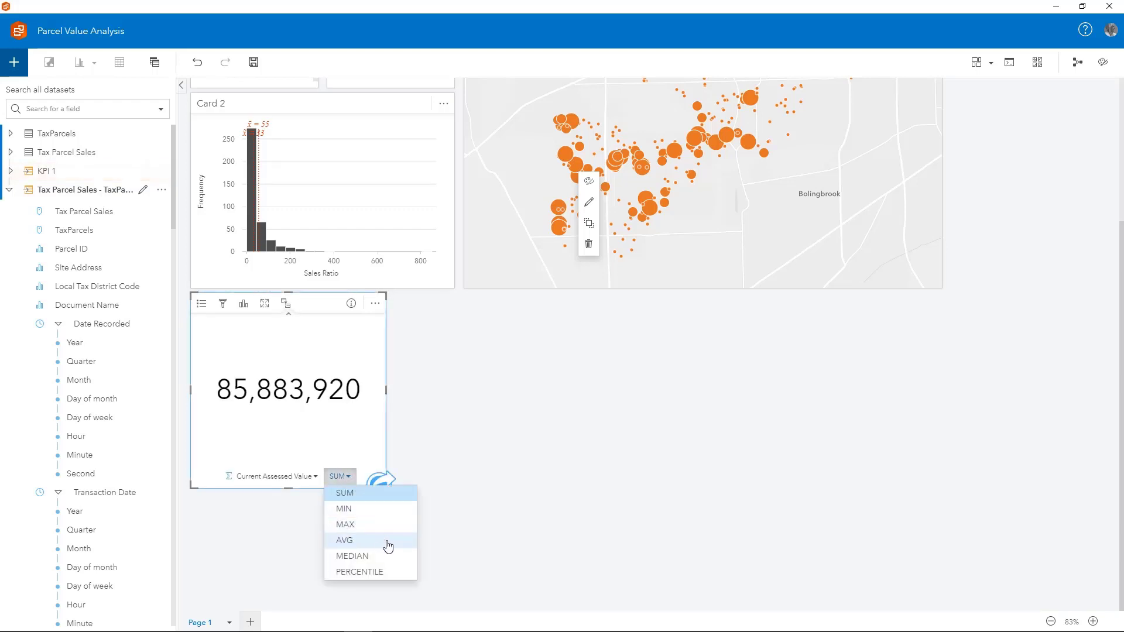
pyautogui.click(469, 414)
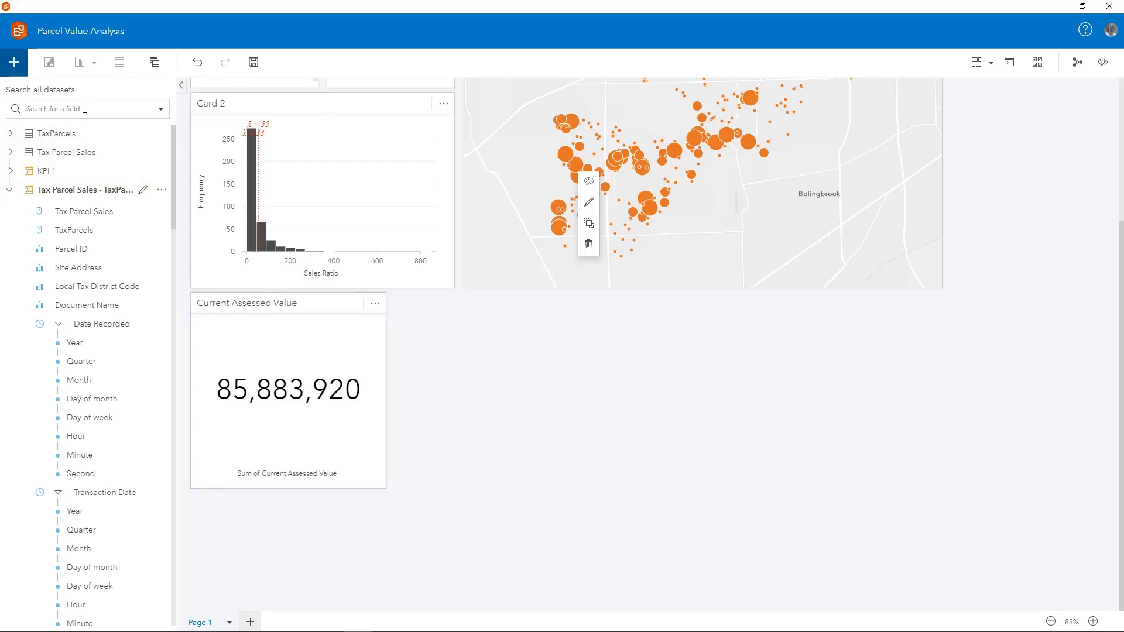
# Step: Add a KPI card from the joined dataset's Current Taxable Value field beside the assessed value card, and title it "Current Taxable Value"
pyautogui.write('current')
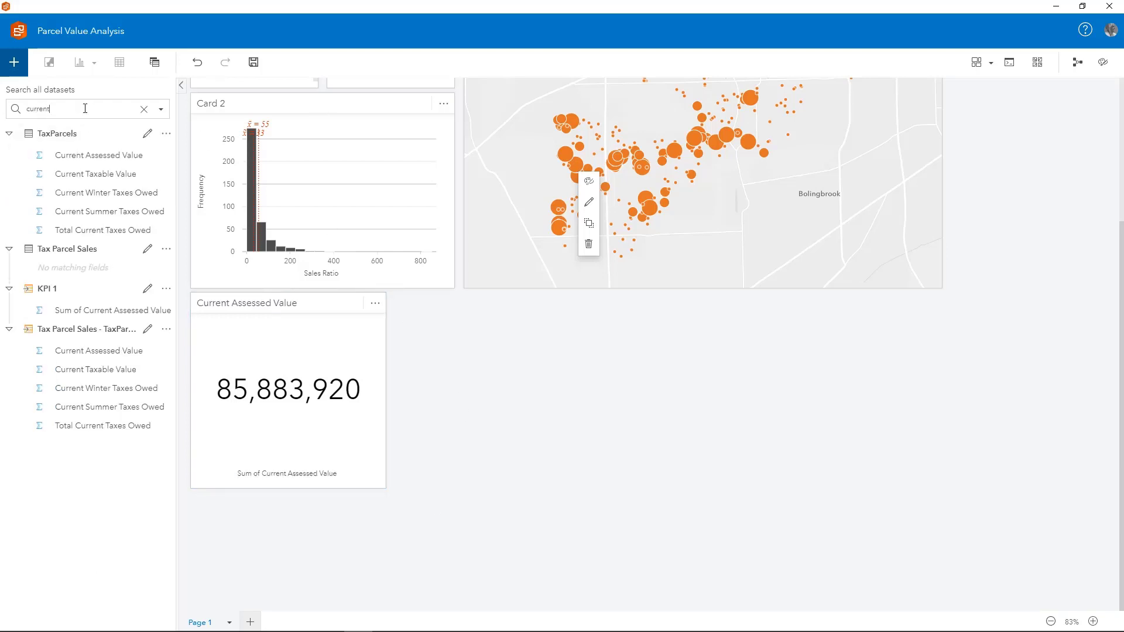
pyautogui.moveTo(62, 373); pyautogui.dragTo(426, 412)
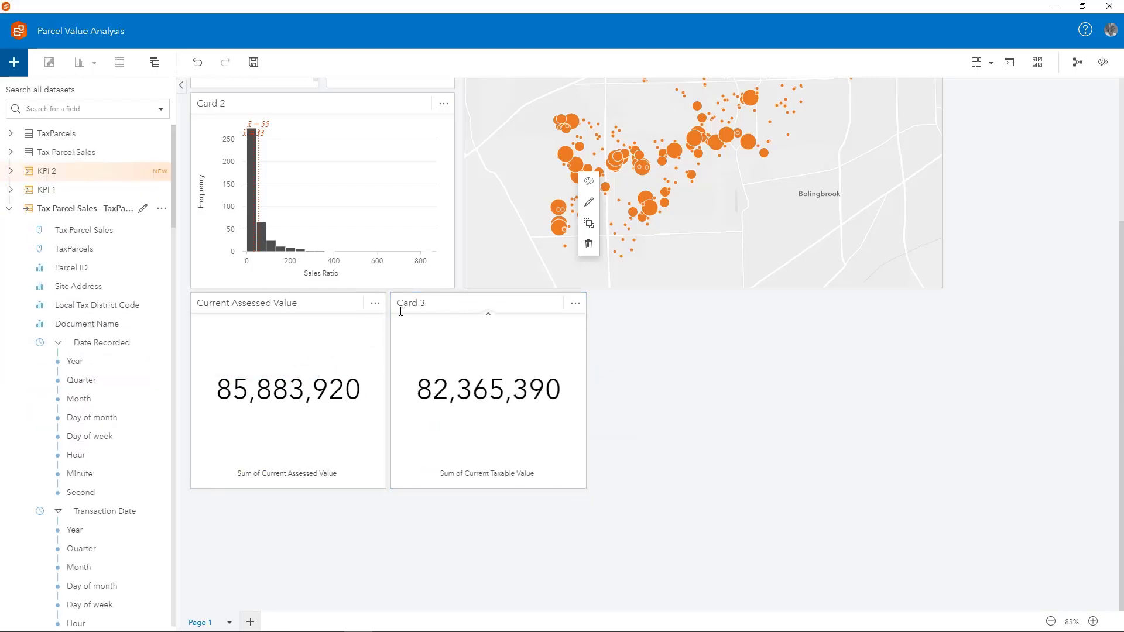
pyautogui.click(424, 300)
pyautogui.write('Current Taxable')
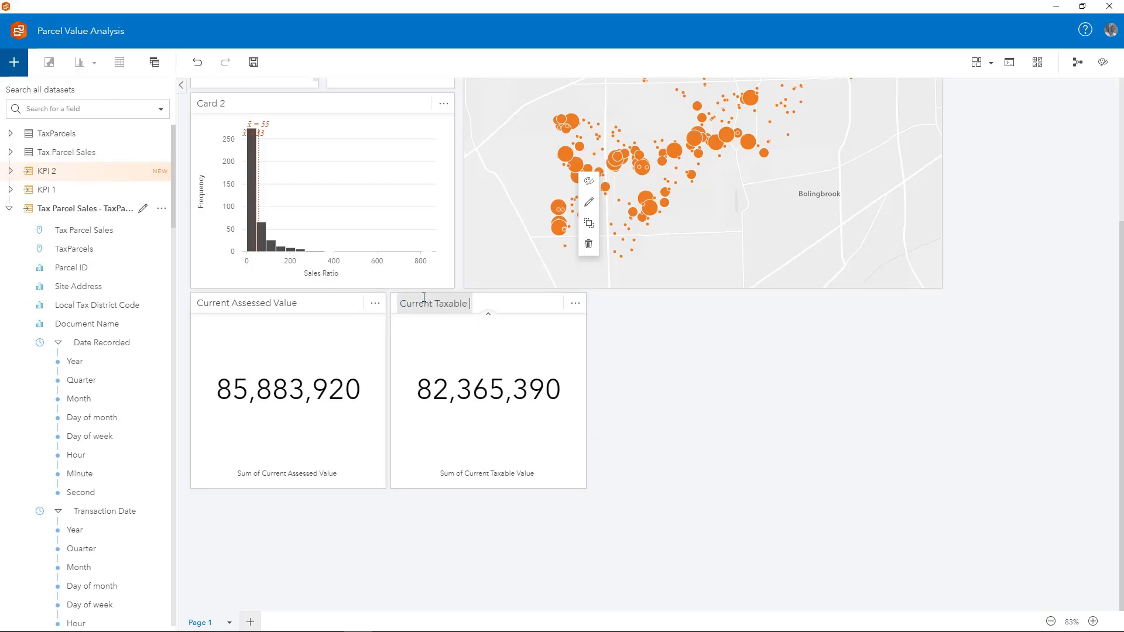
pyautogui.click(443, 325)
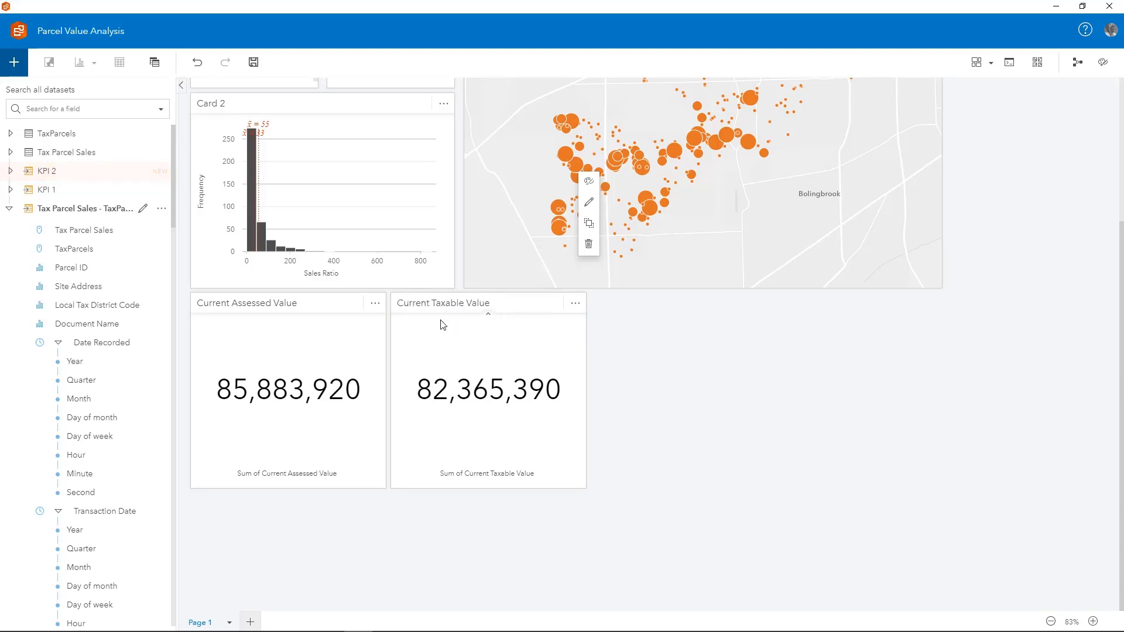
# Step: Examine the available statistics for the Current Taxable Value card in its layer options and on the card itself
pyautogui.click(472, 339)
pyautogui.click(402, 304)
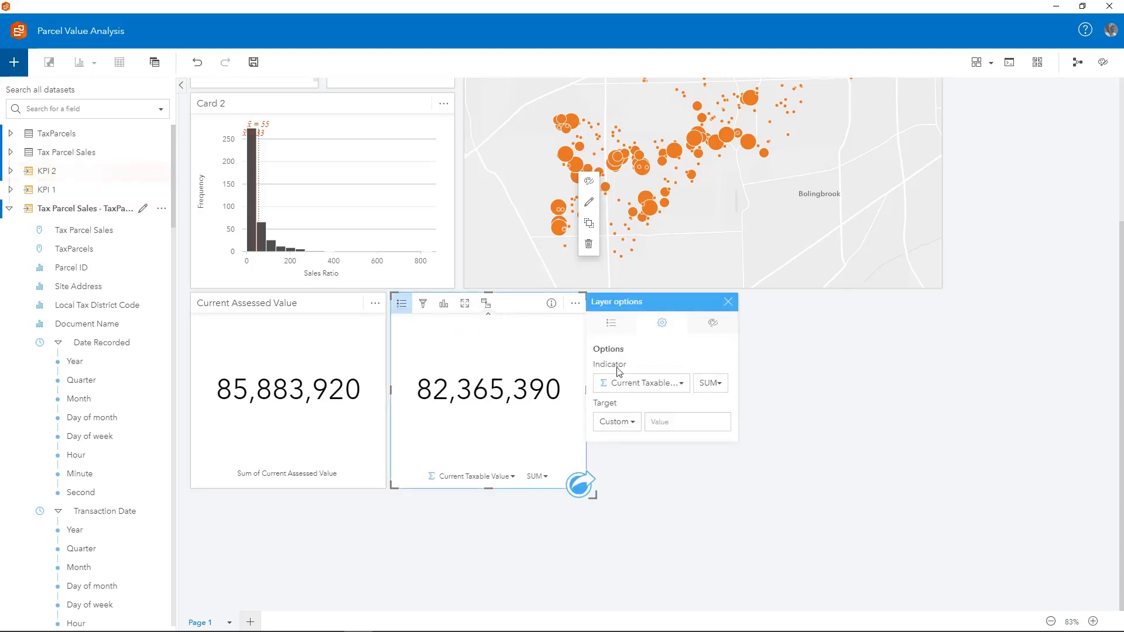
pyautogui.click(710, 383)
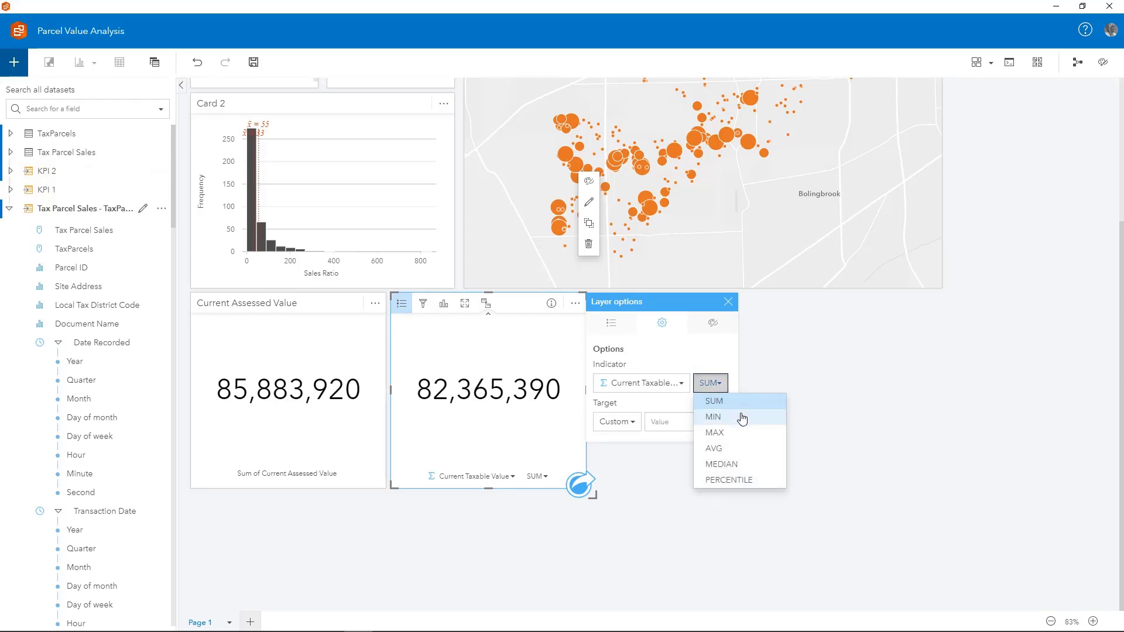
pyautogui.click(624, 538)
pyautogui.click(536, 476)
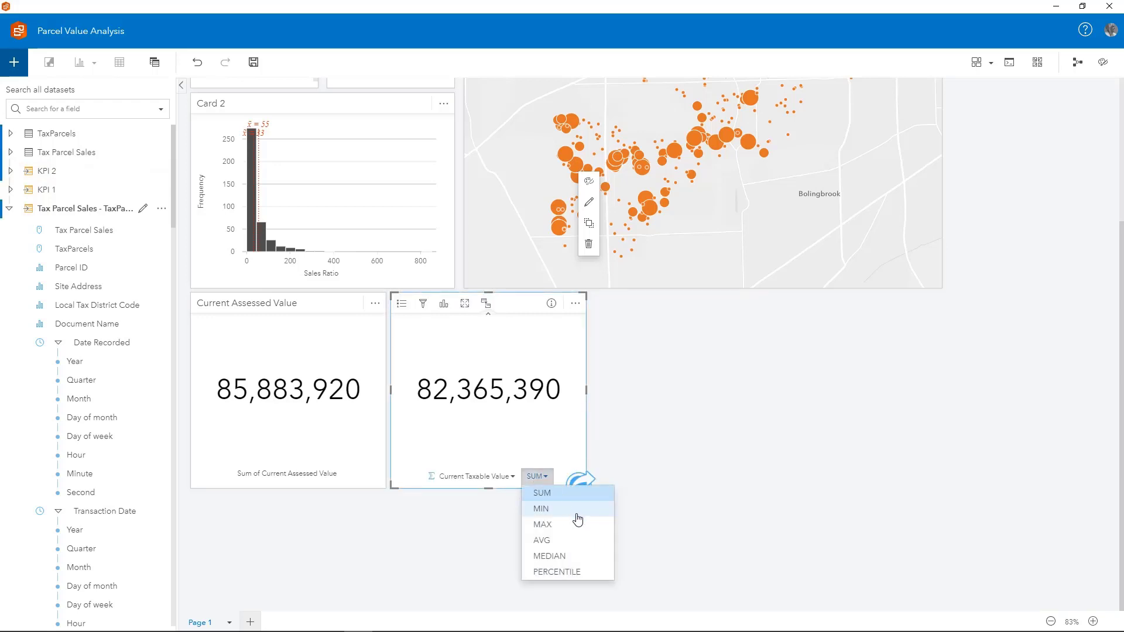
pyautogui.click(693, 452)
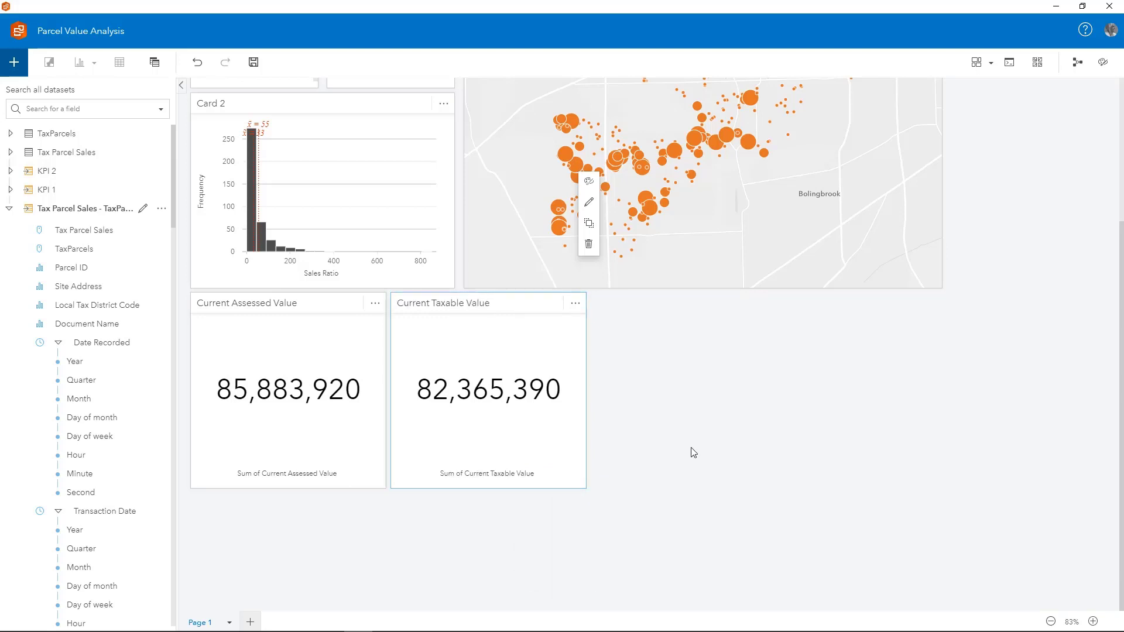
# Step: Add a KPI card from the joined dataset's Land Value field beside the taxable value card, and title it "Land Value"
pyautogui.write('l')
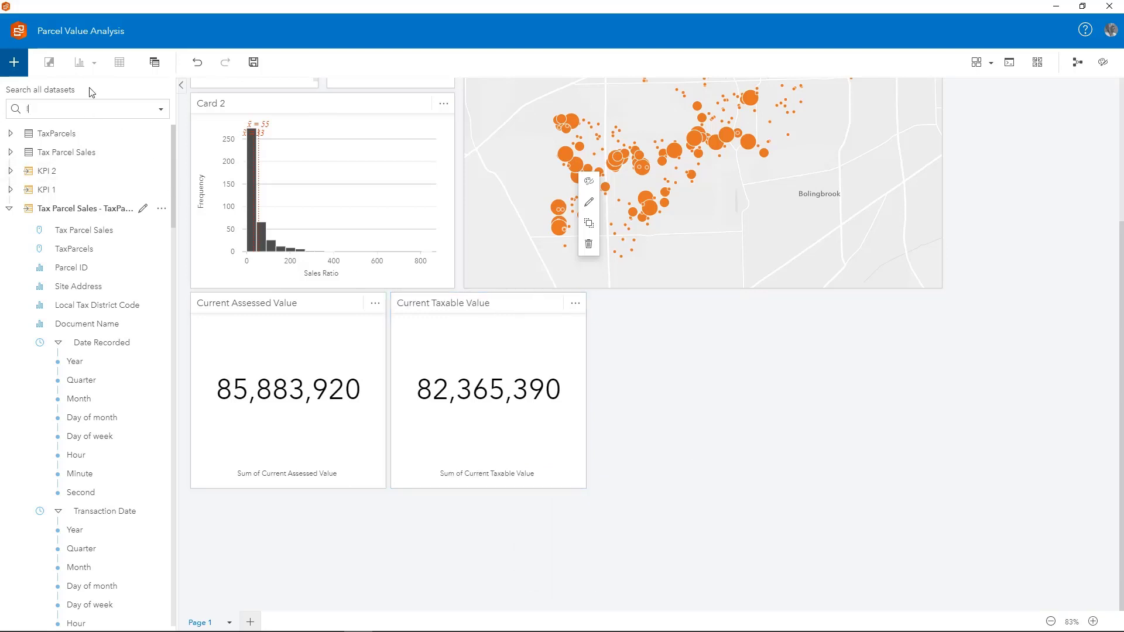
pyautogui.write('and')
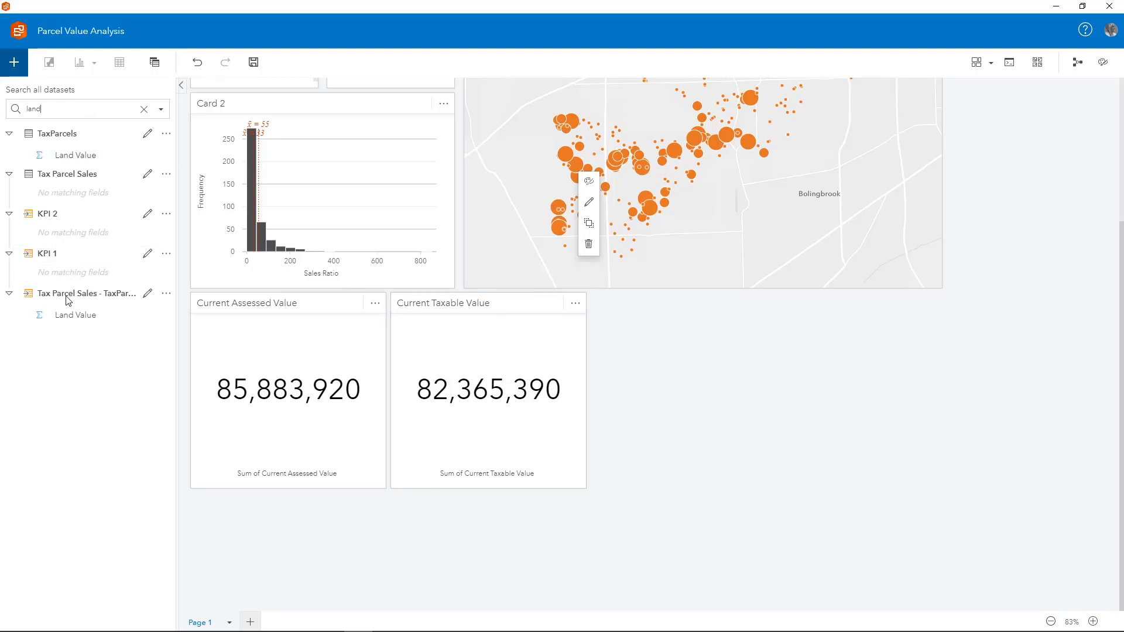
pyautogui.moveTo(70, 316); pyautogui.dragTo(621, 414)
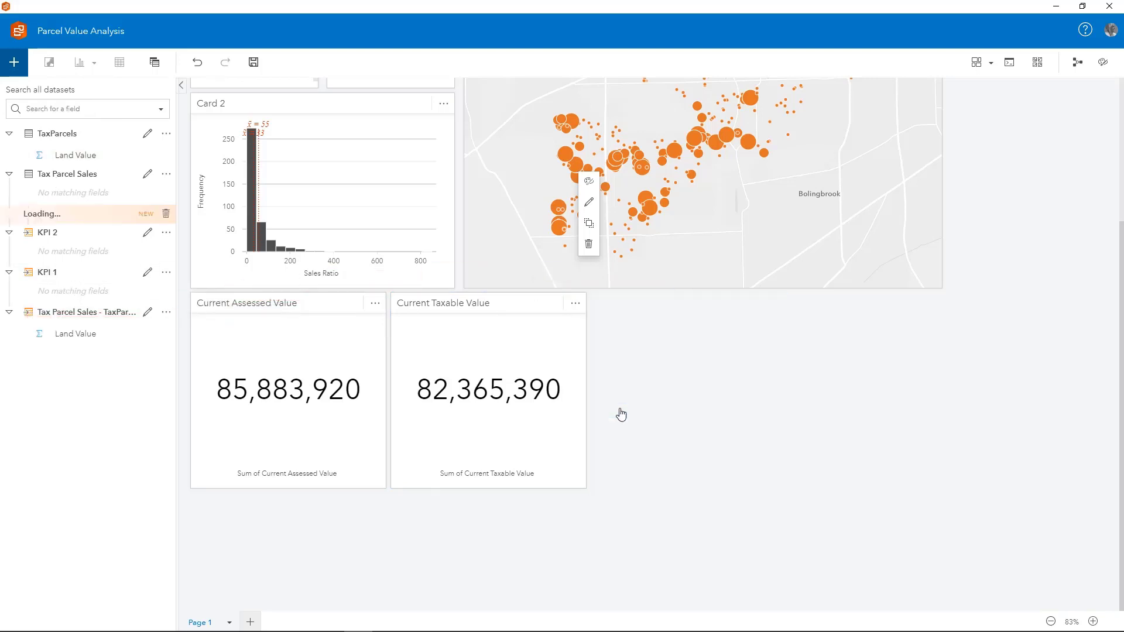
pyautogui.click(837, 349)
pyautogui.click(618, 305)
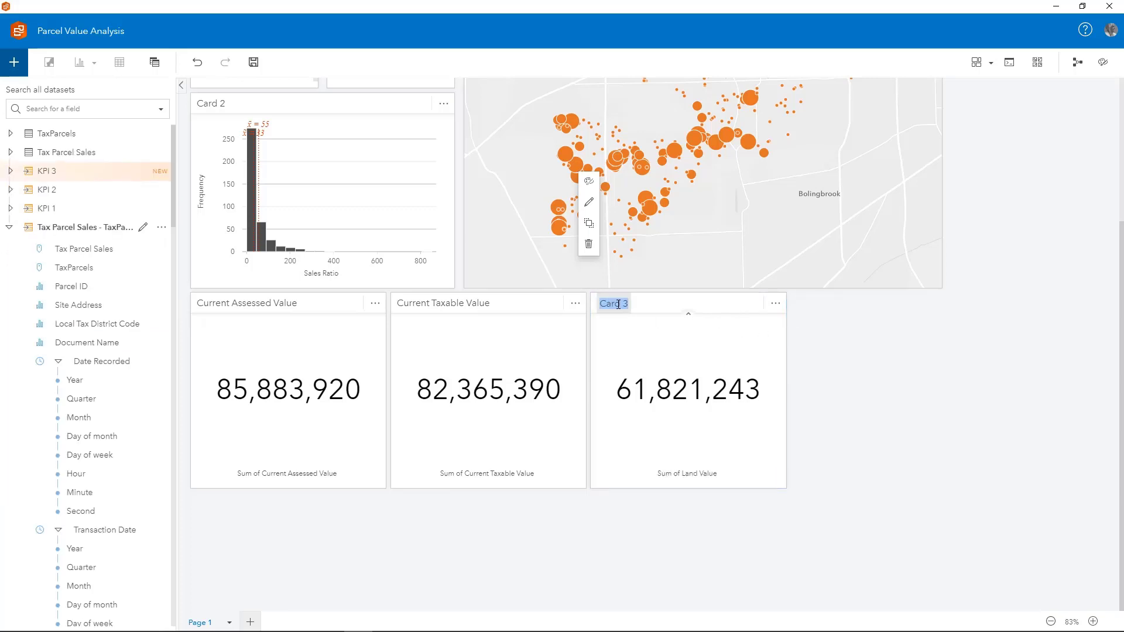
pyautogui.write('Land Value')
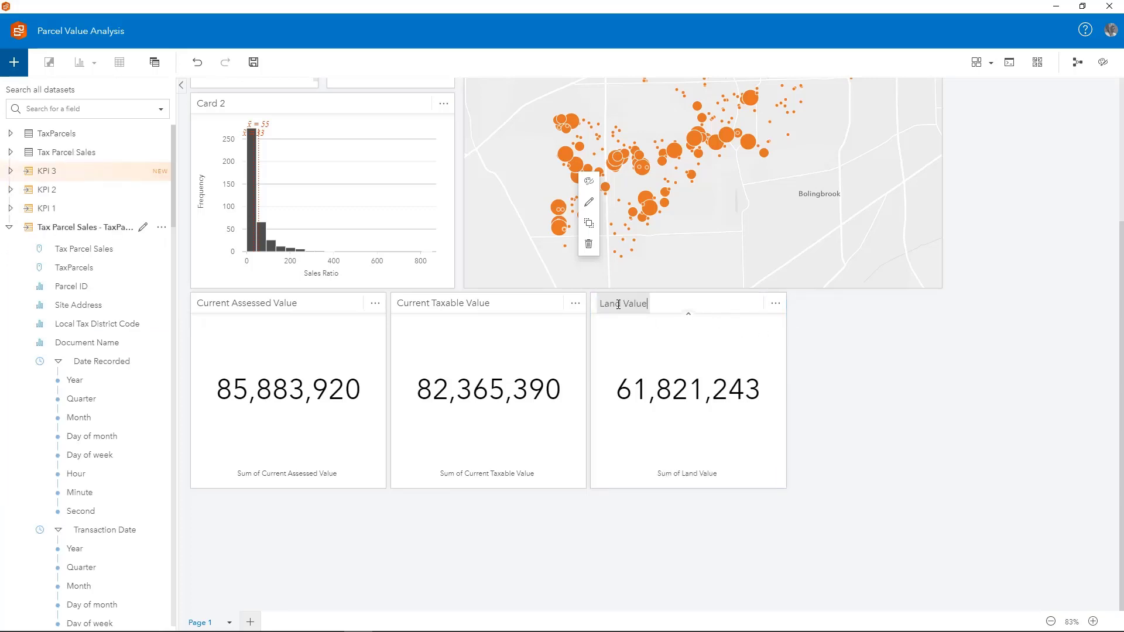
pyautogui.click(118, 72)
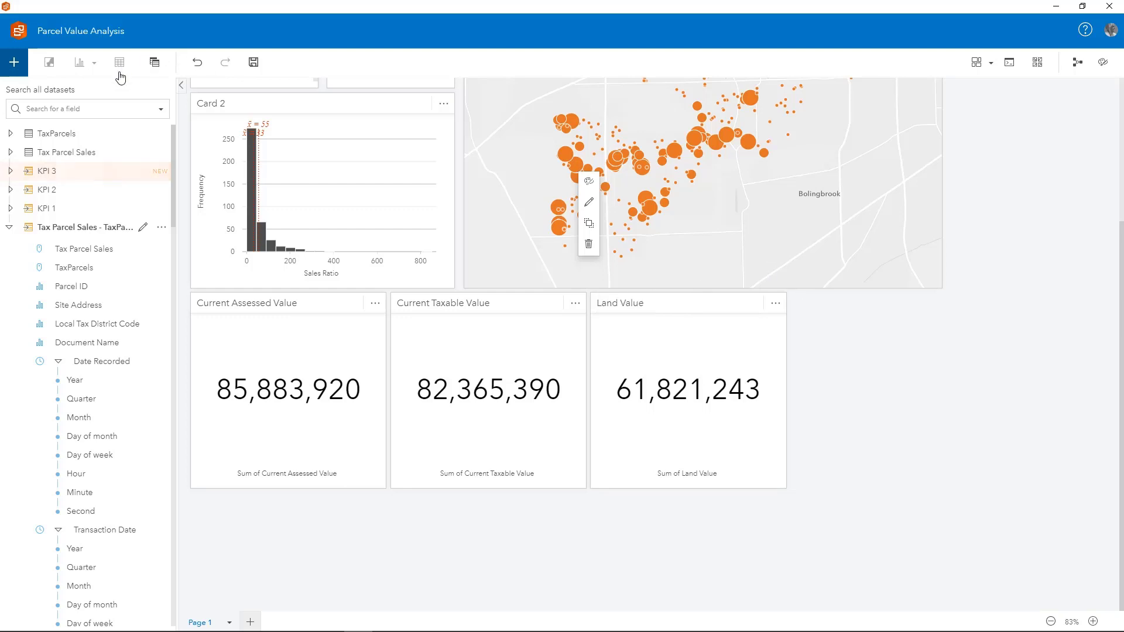
# Step: Add a KPI card titled "Sale Amount" from the joined dataset's Sale Amount field beside the Land Value card, and save the workbook
pyautogui.click(85, 109)
pyautogui.write('sale')
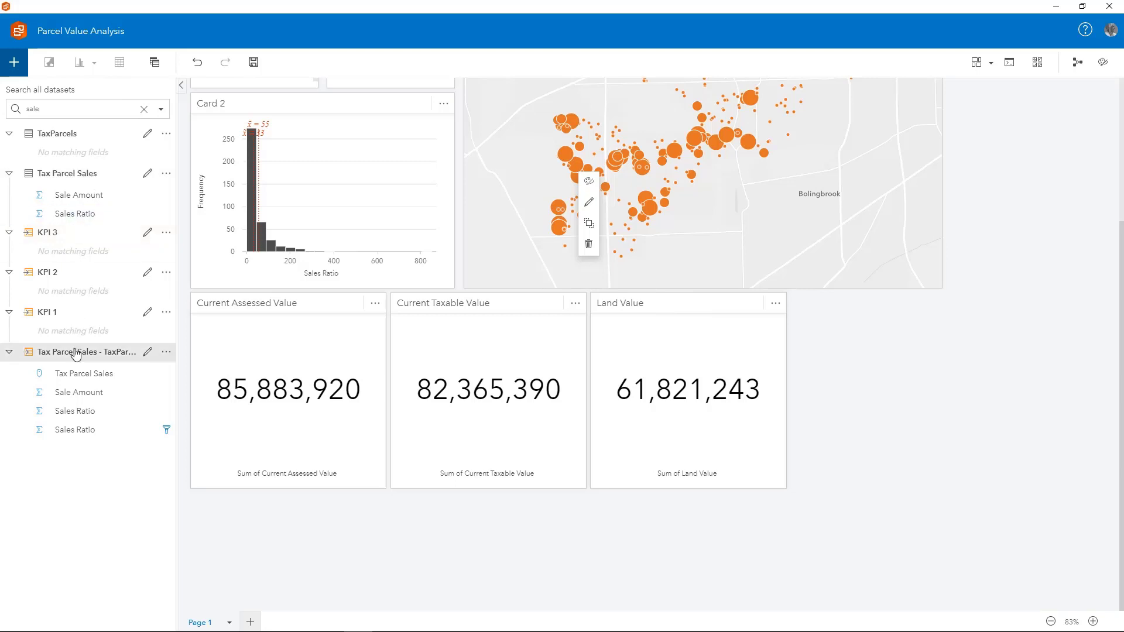
pyautogui.moveTo(68, 396); pyautogui.dragTo(820, 406)
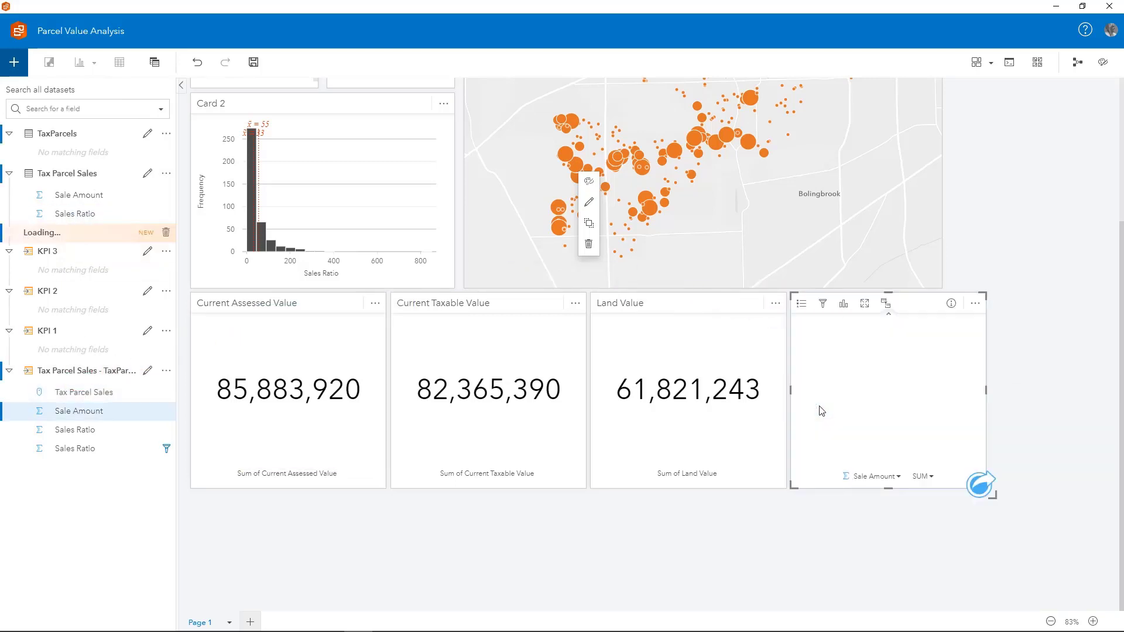
pyautogui.click(819, 303)
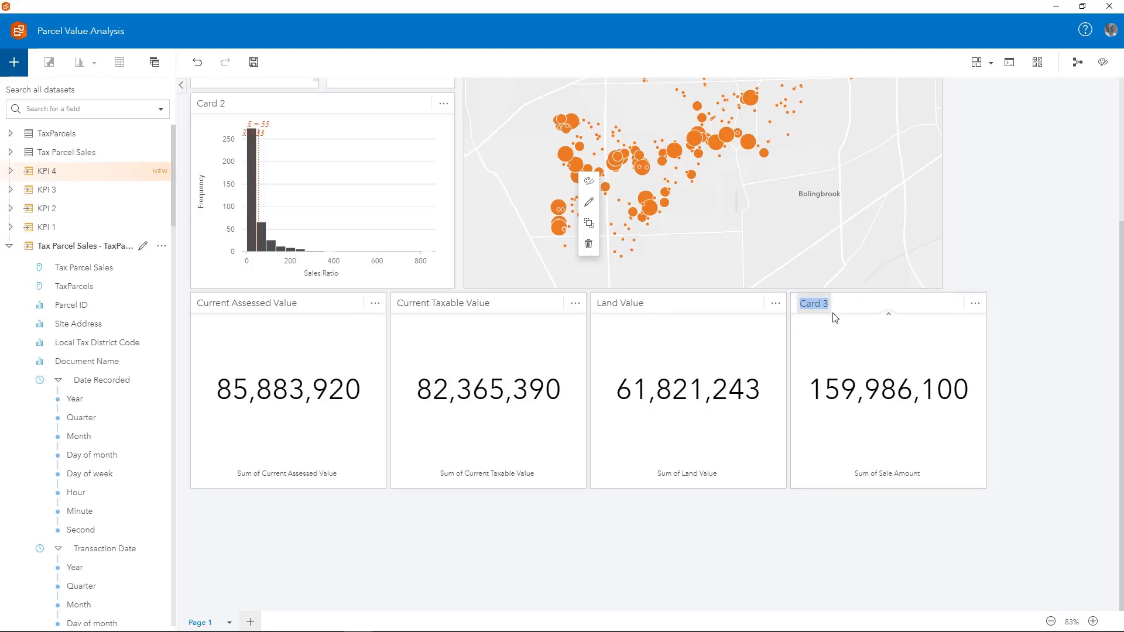
pyautogui.write('Sale Amount')
pyautogui.click(1019, 352)
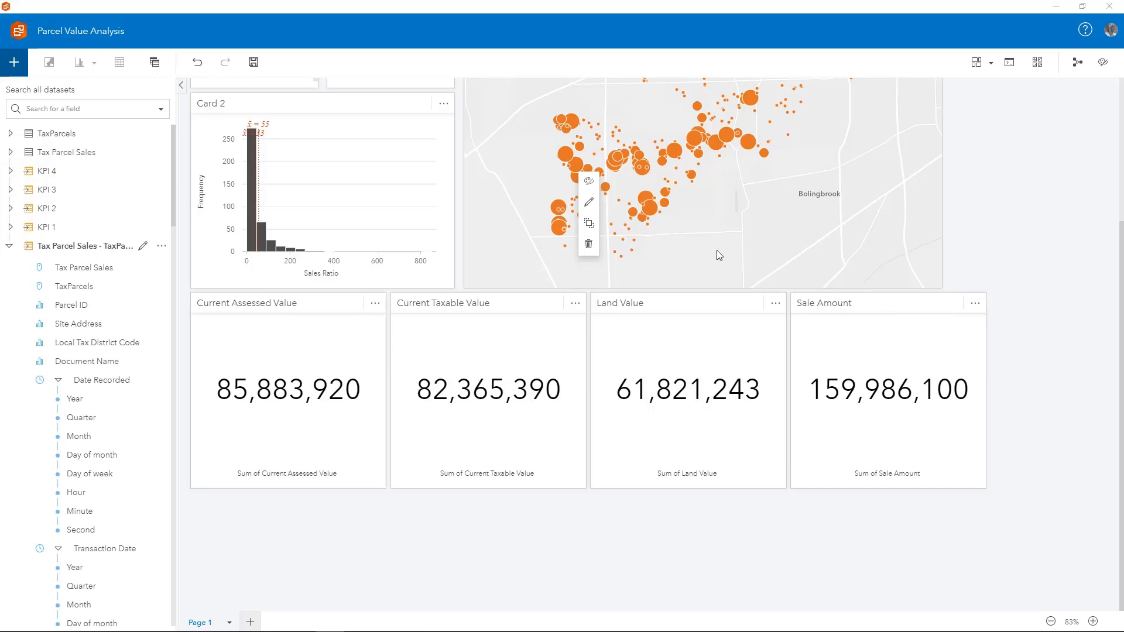
pyautogui.click(259, 70)
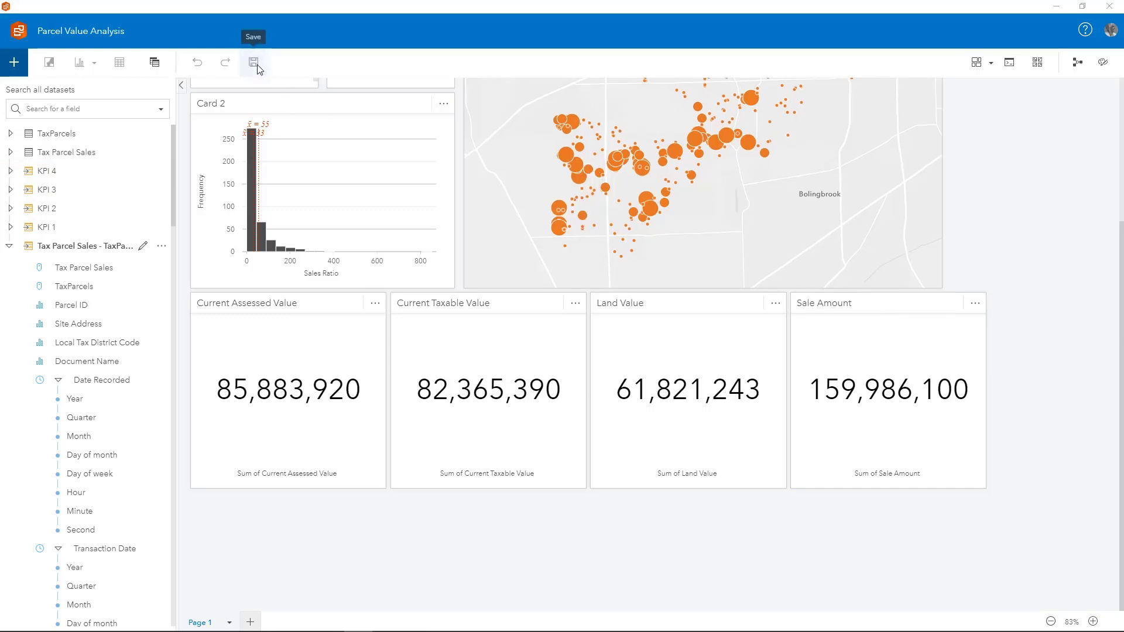
# Step: Add a box plot of the joined dataset's Building Area field below the Current Assessed Value card
pyautogui.click(84, 113)
pyautogui.write('b')
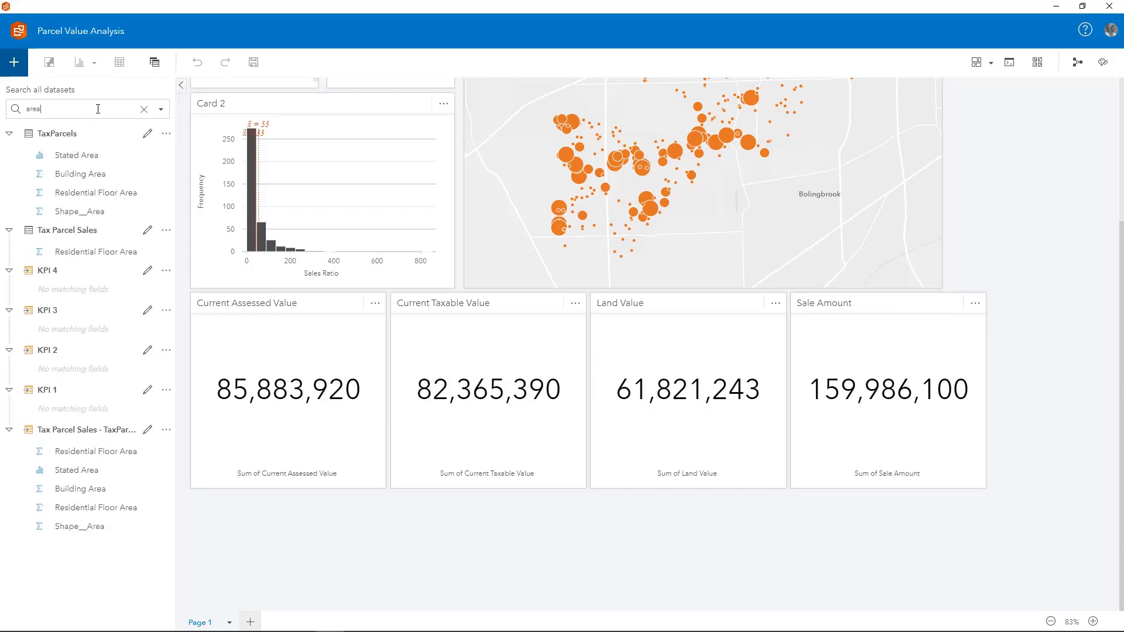
pyautogui.moveTo(64, 492); pyautogui.dragTo(360, 606)
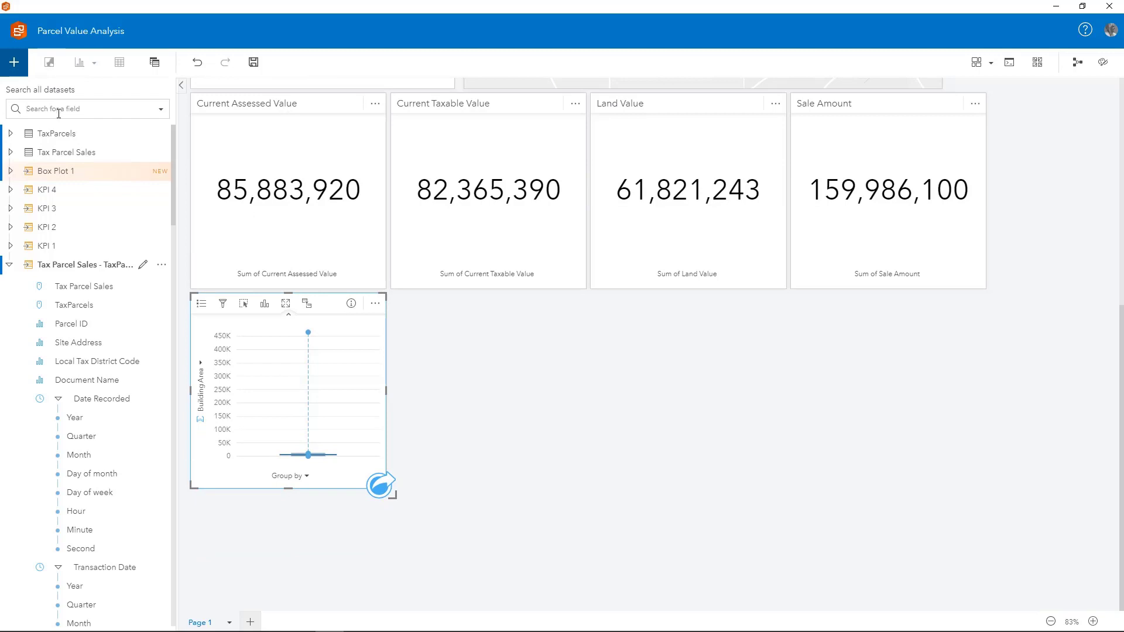
# Step: Add box plots of the joined dataset's Number of Floors and first-listed Residential Floor Area fields beside the Building Area box plot
pyautogui.write('floors')
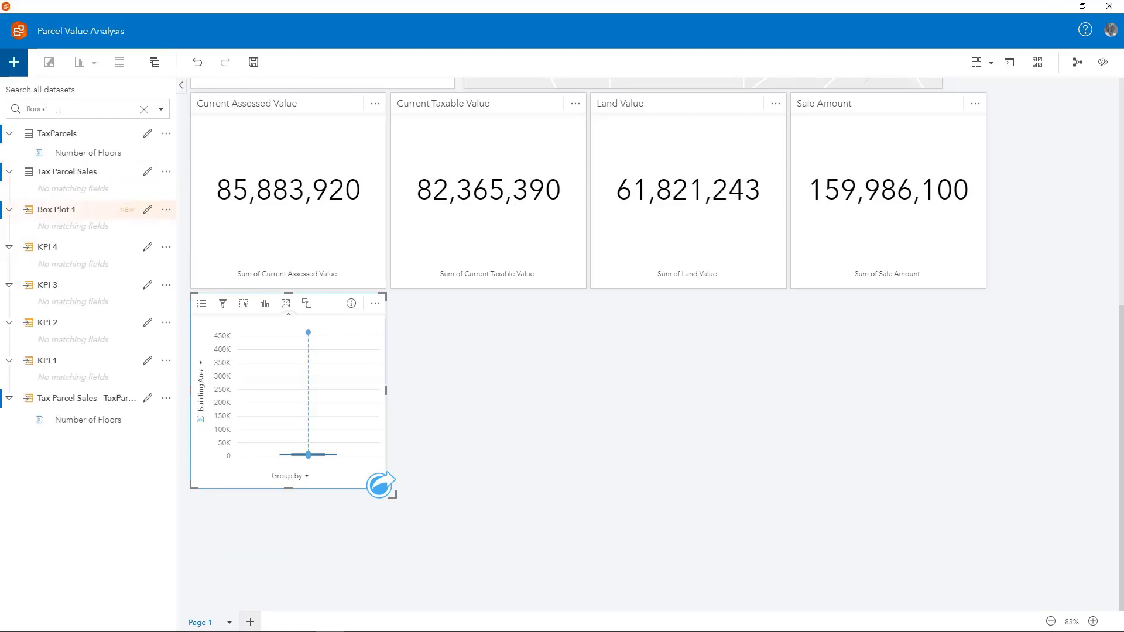
pyautogui.click(71, 435)
pyautogui.moveTo(72, 435); pyautogui.dragTo(572, 414)
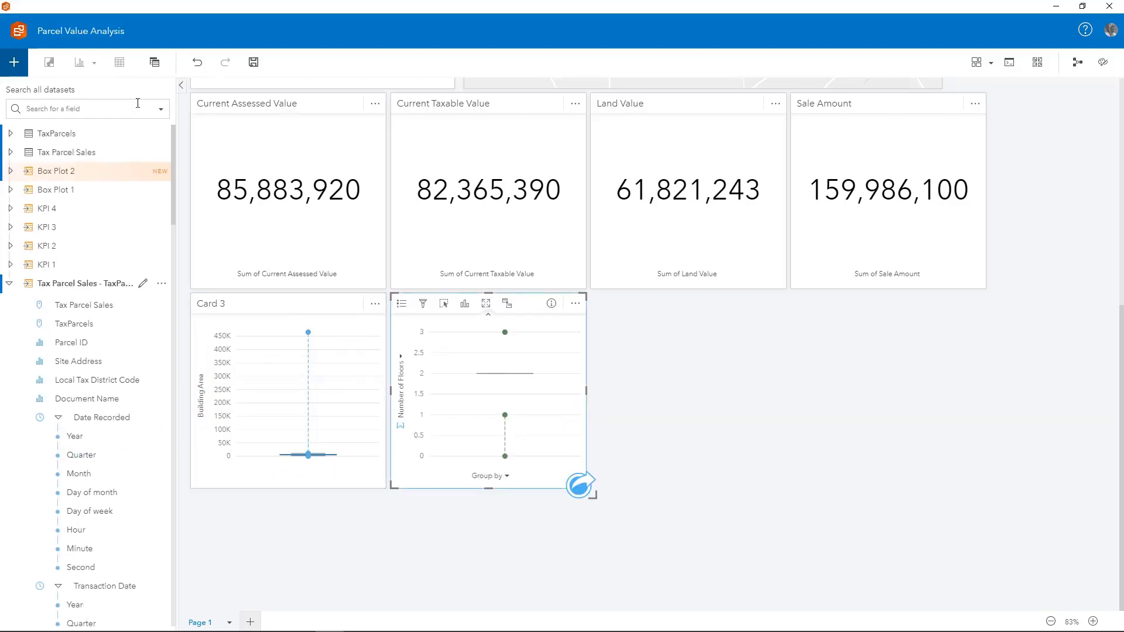
pyautogui.write('area')
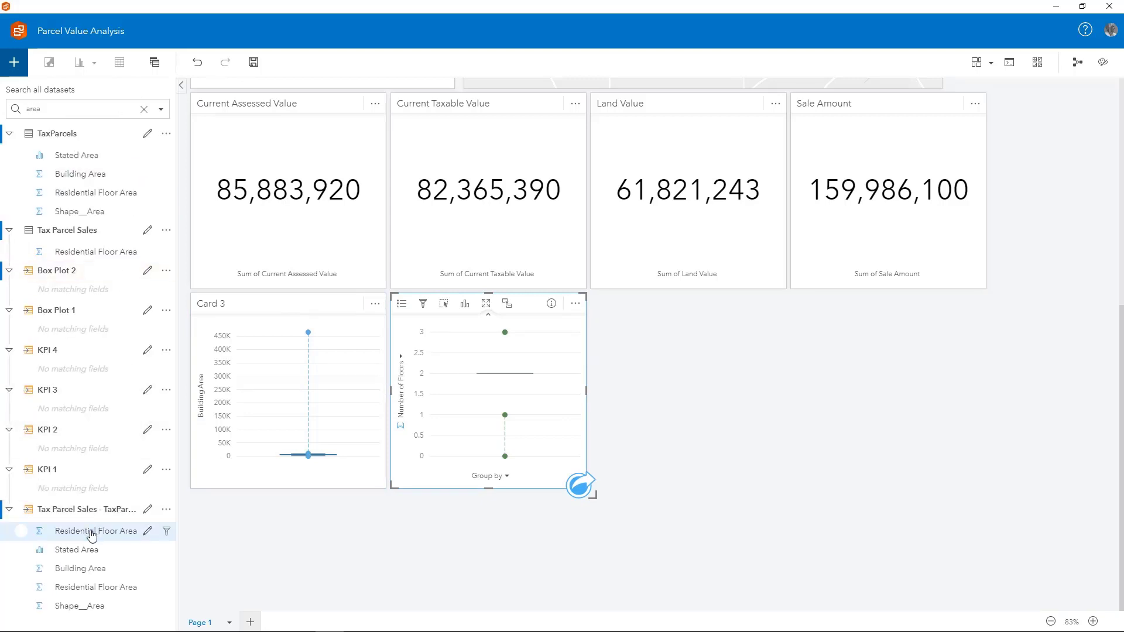
pyautogui.moveTo(92, 535); pyautogui.dragTo(774, 406)
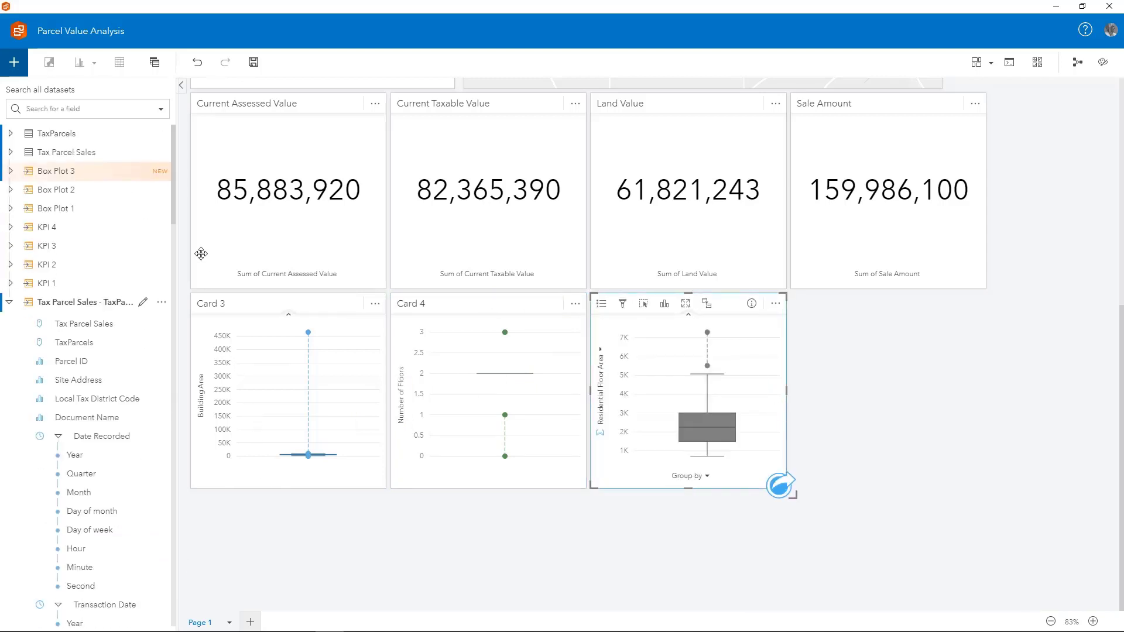
# Step: Title the Building Area, Number of Floors and Residential Floor Area box plots "CAMA Value 1", "CAMA Value 2" and "CAMA Value 3"
pyautogui.click(227, 304)
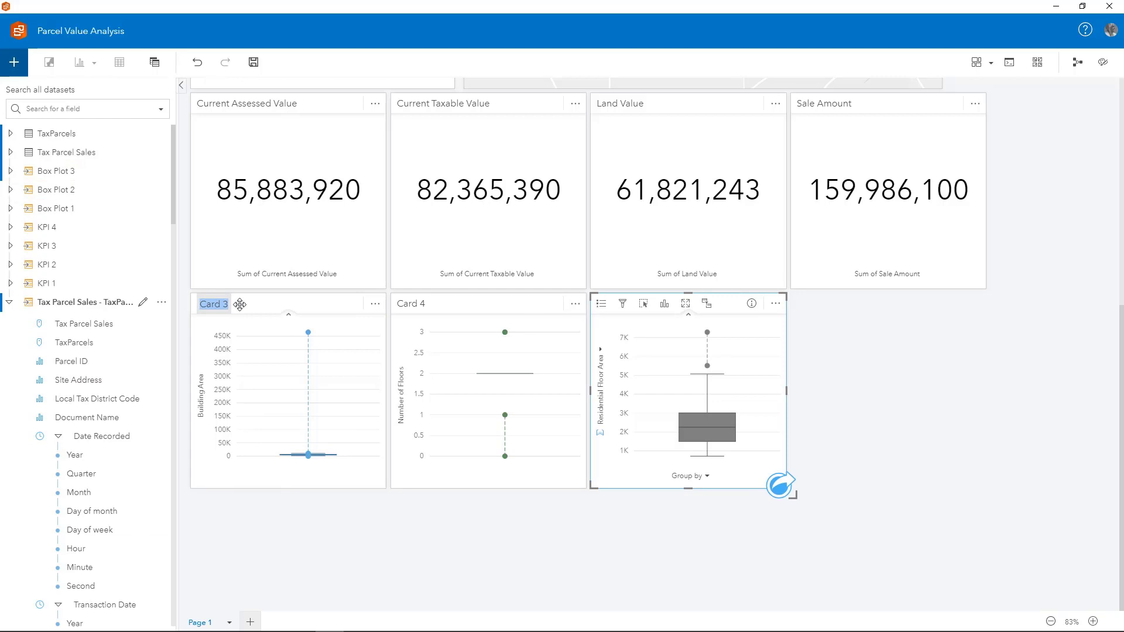
pyautogui.write('CAMA Value')
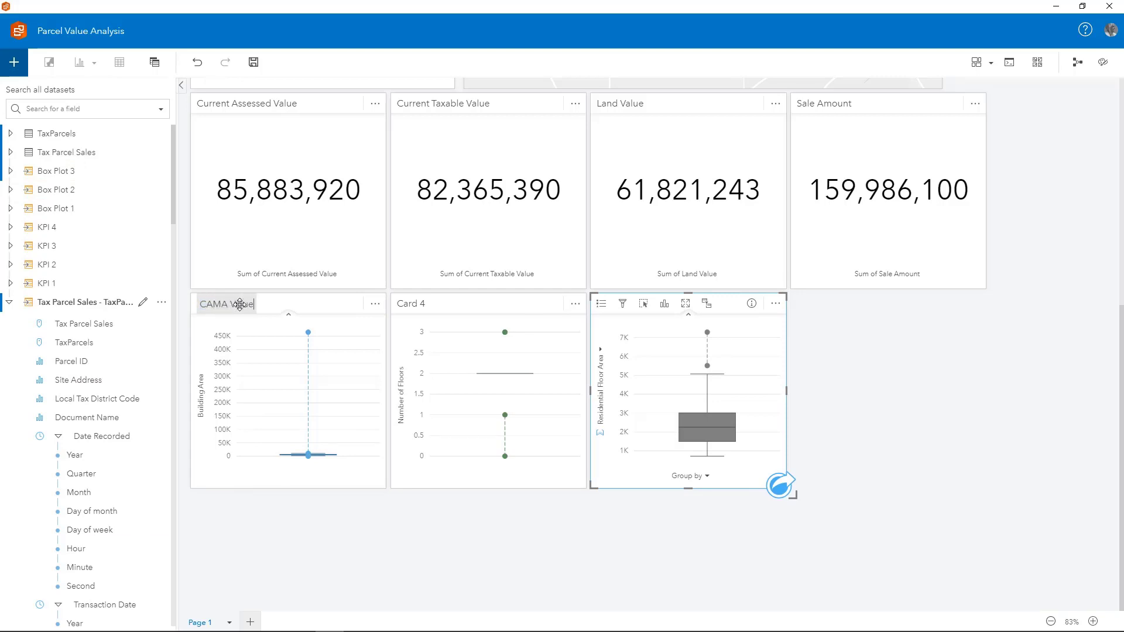
pyautogui.click(421, 303)
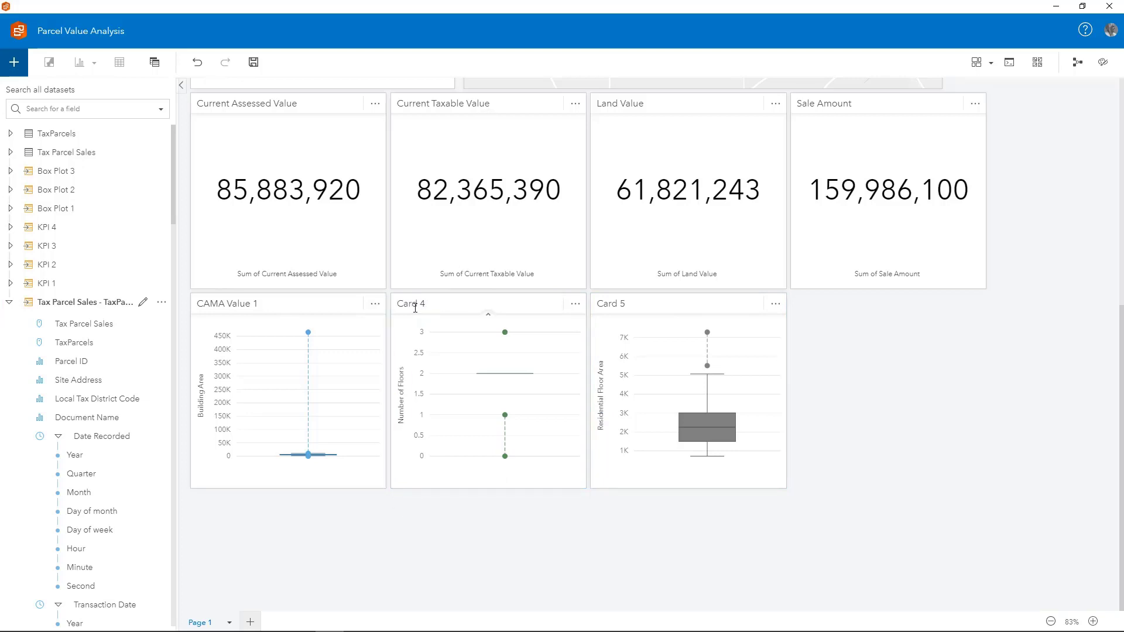
pyautogui.doubleClick(422, 299)
pyautogui.write('CAMA ')
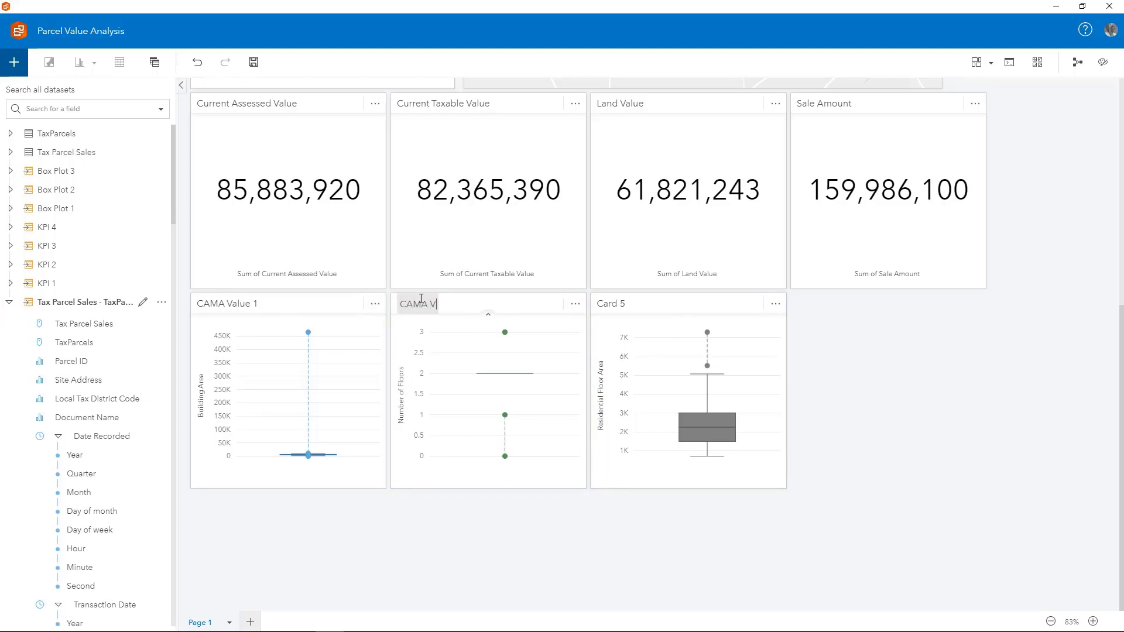
pyautogui.write('Value 2')
pyautogui.click(609, 304)
pyautogui.write('C')
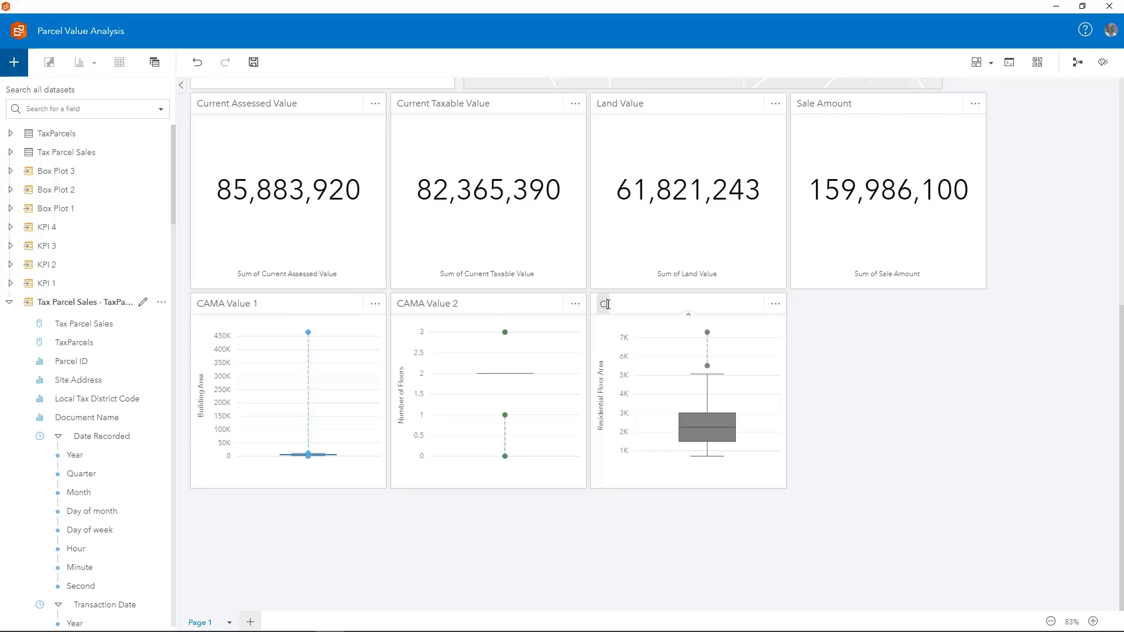
pyautogui.write('amAMA Value 3')
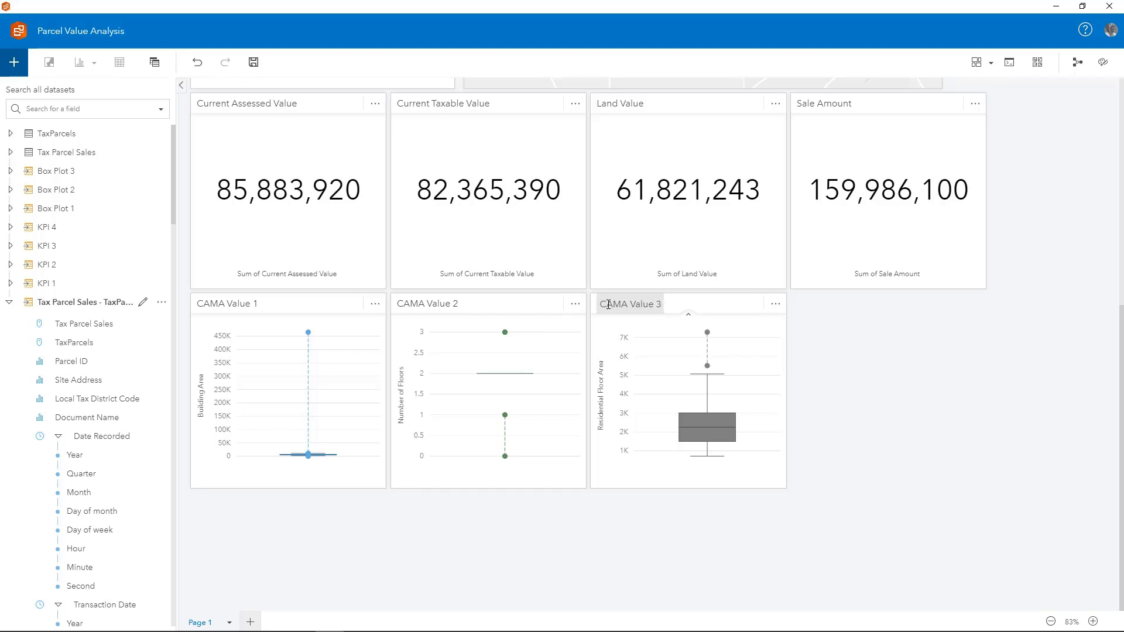
# Step: Add a bar chart of the joined dataset's School District Code field beside the CAMA Value 3 card
pyautogui.click(106, 110)
pyautogui.write('school')
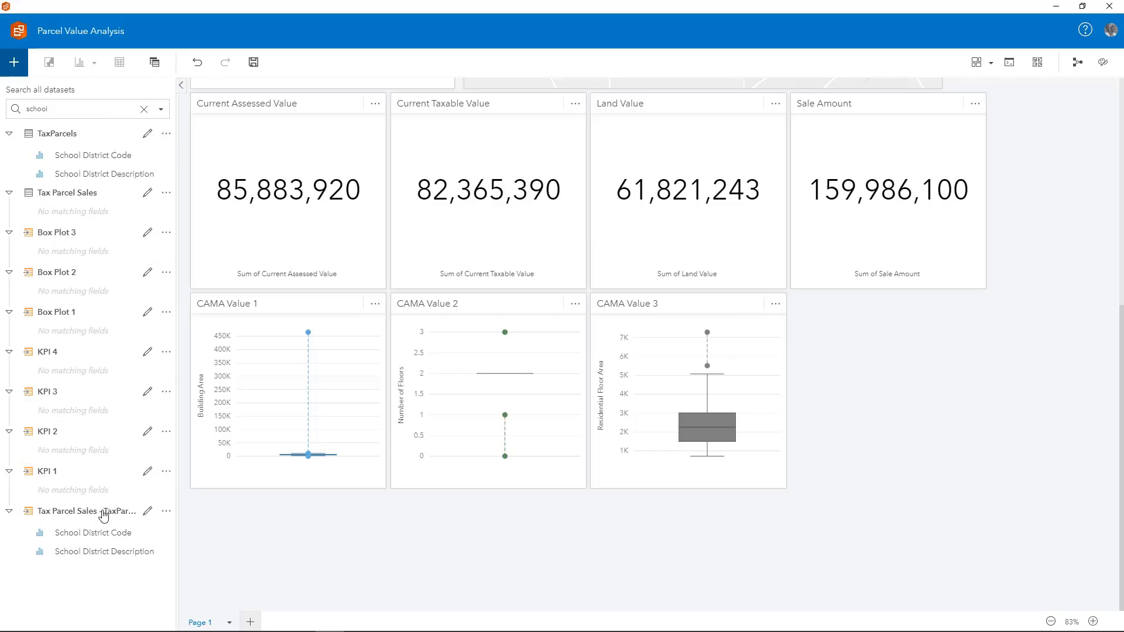
pyautogui.moveTo(100, 536); pyautogui.dragTo(885, 408)
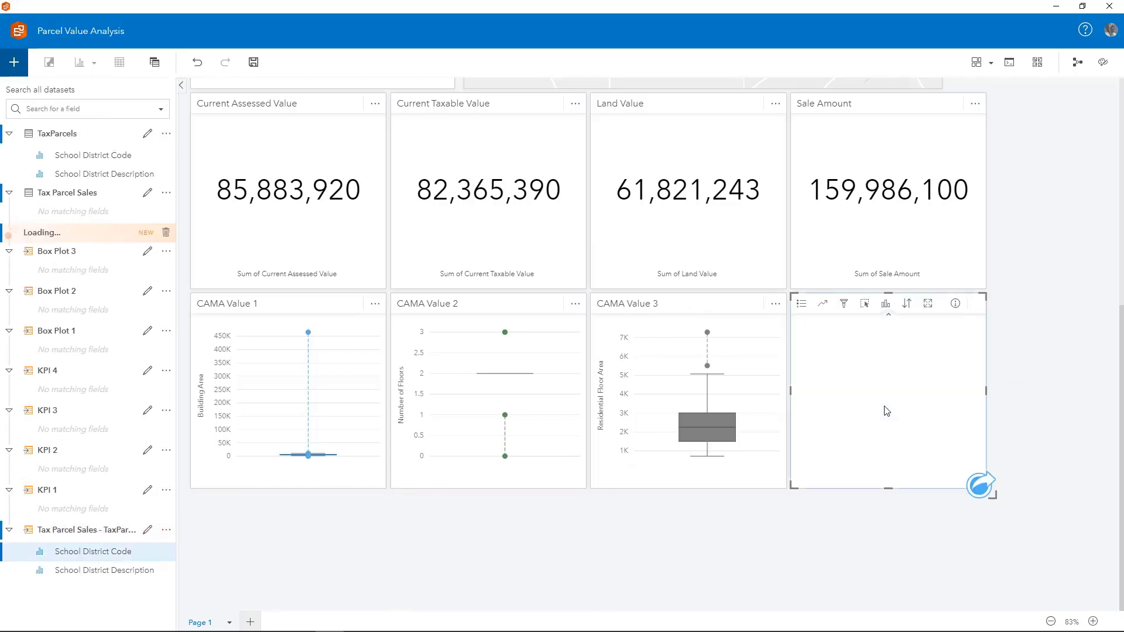
pyautogui.click(1029, 319)
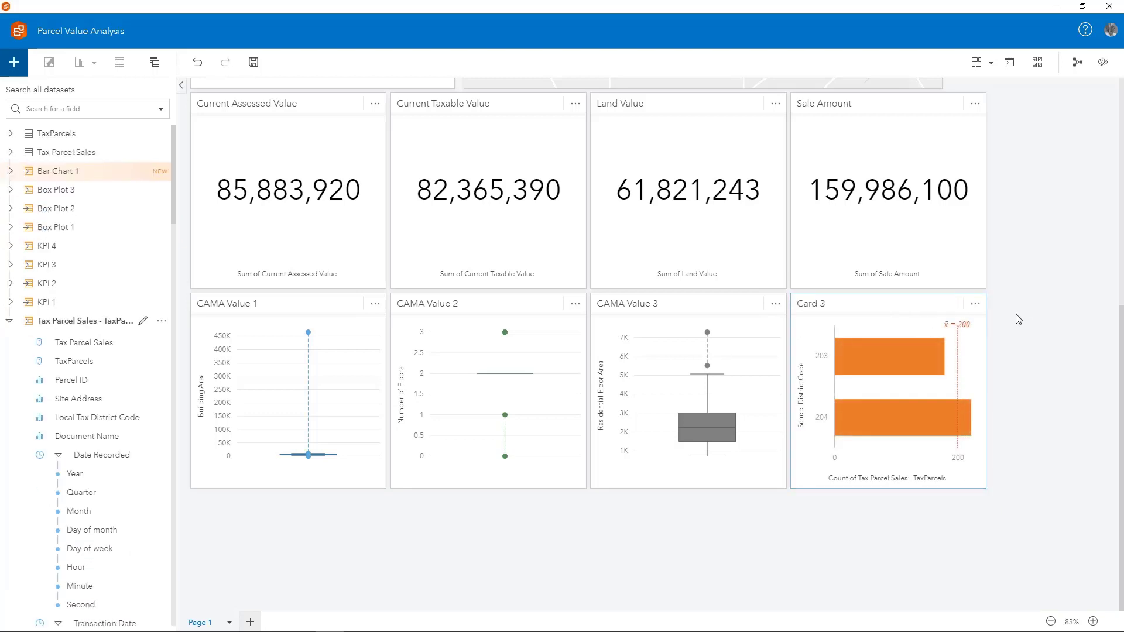
# Step: Title the School District Code bar chart "CAMA Value 4" and save the workbook
pyautogui.click(808, 303)
pyautogui.write('CAMA Value')
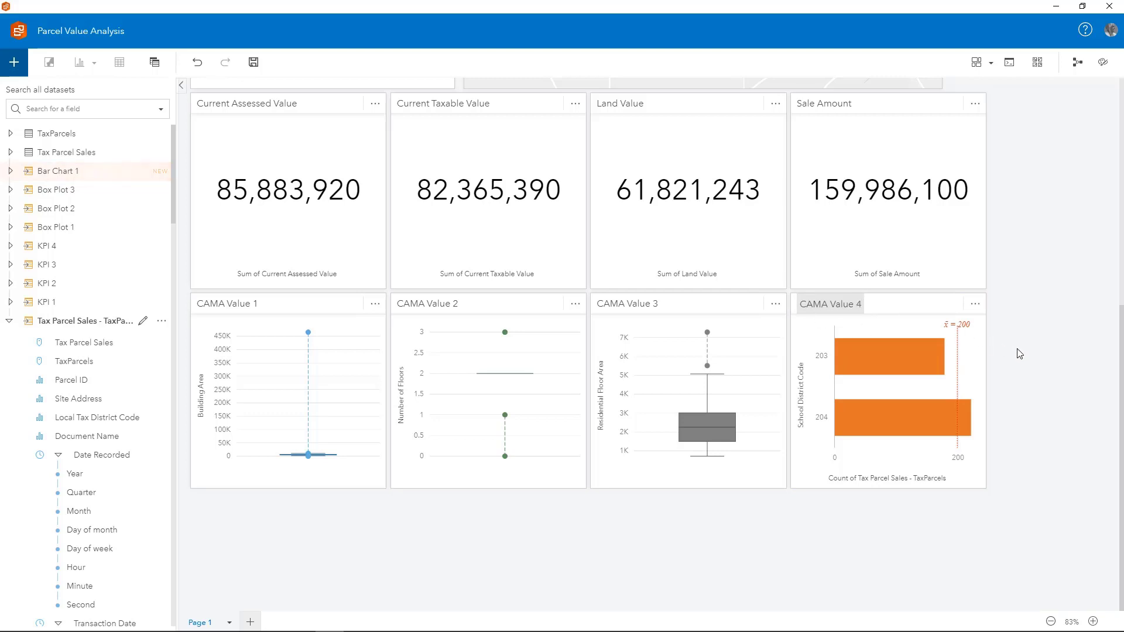
pyautogui.click(997, 446)
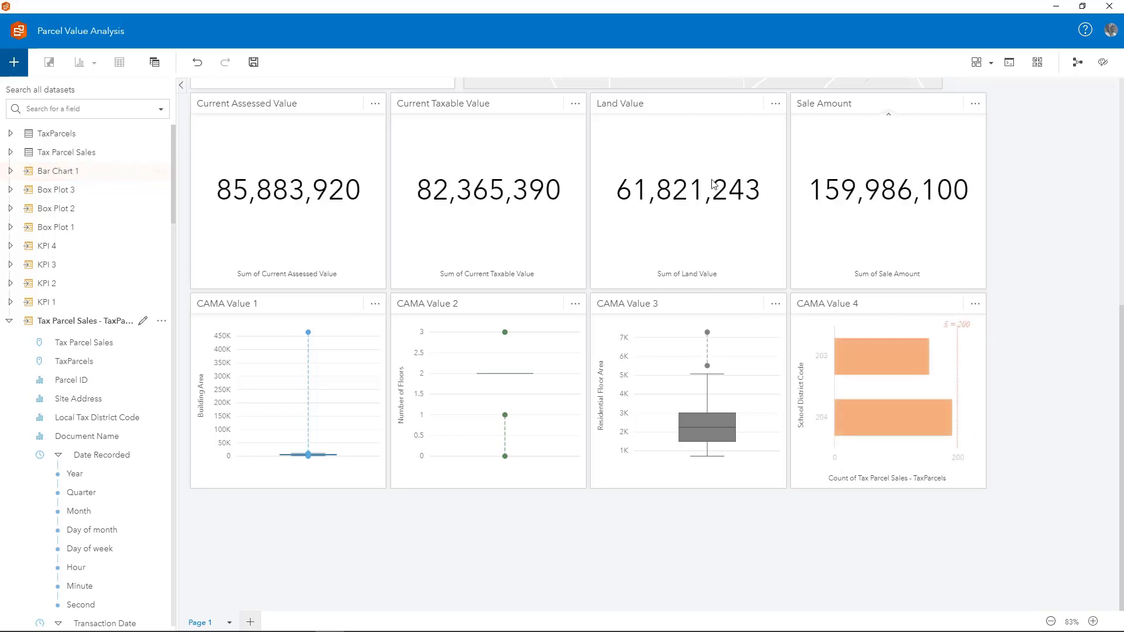
pyautogui.click(253, 63)
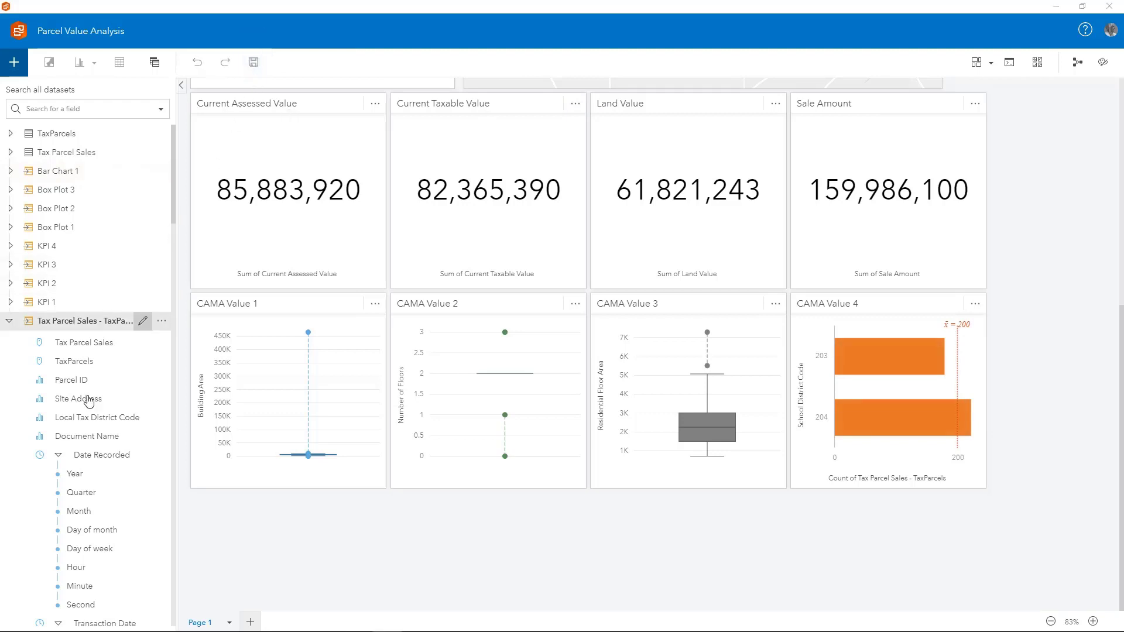
# Step: Create a table below the CAMA cards from Parcel ID, Site Address, Sale Amount, Assessed Value, Sales Ratio, Residential Structure Type, Residential Year Built and Residential Floor Area
pyautogui.click(20, 380)
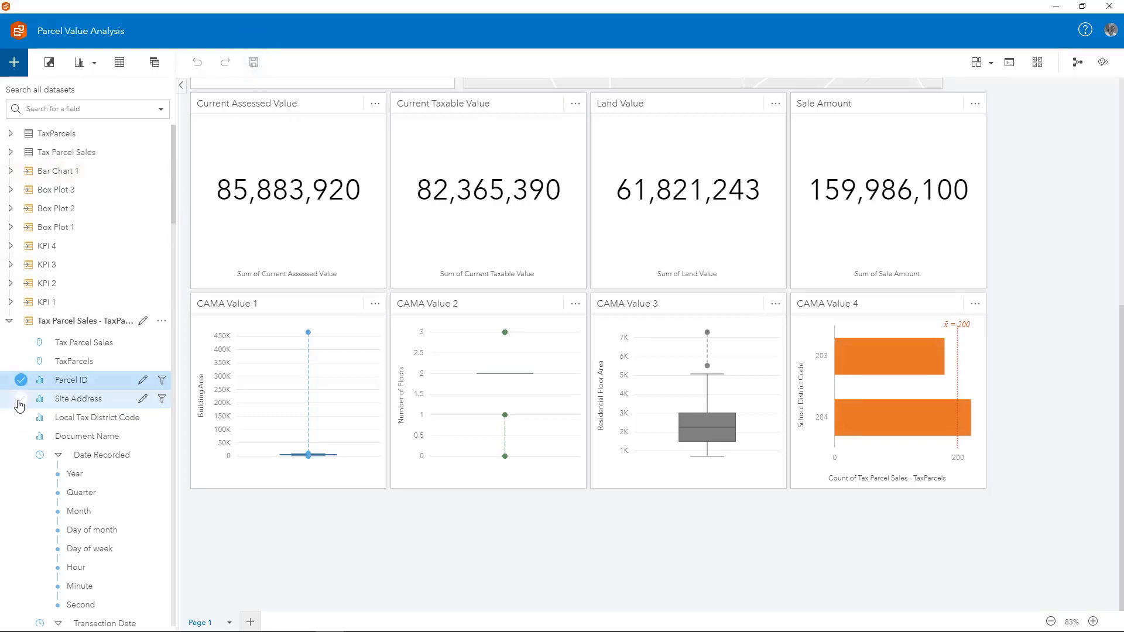
pyautogui.click(21, 399)
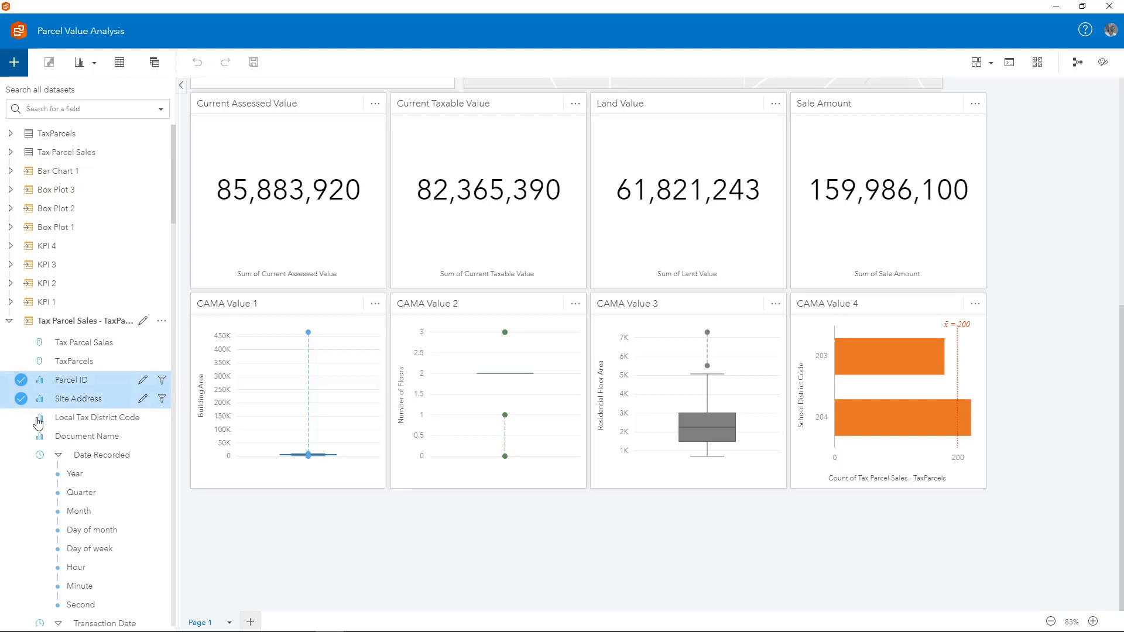
pyautogui.scroll(-7, 39, 423)
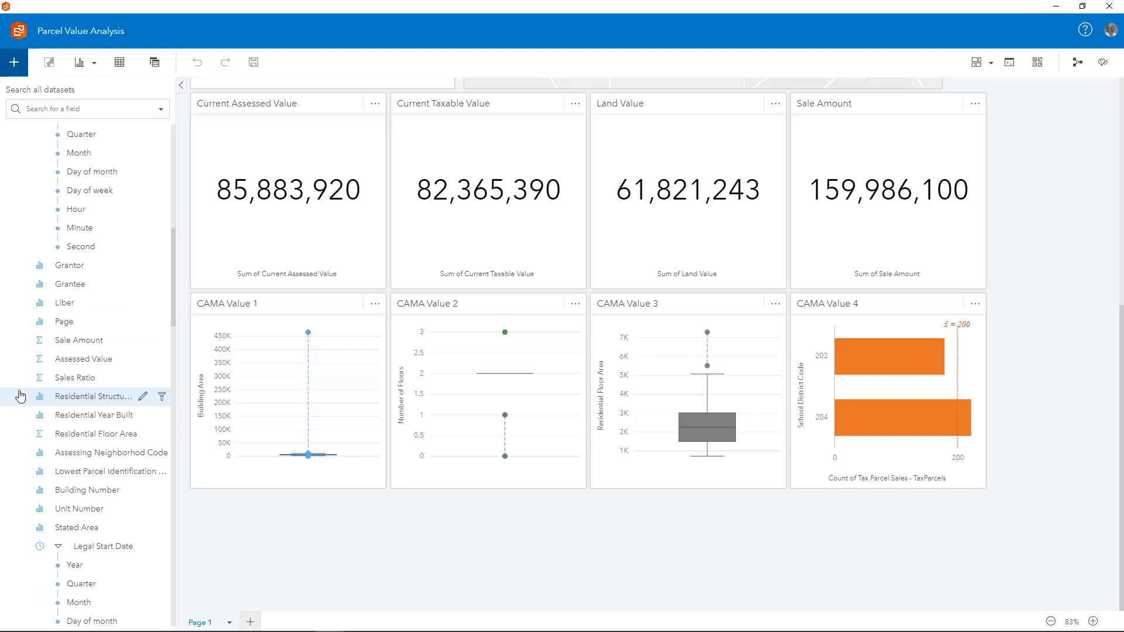
pyautogui.click(21, 342)
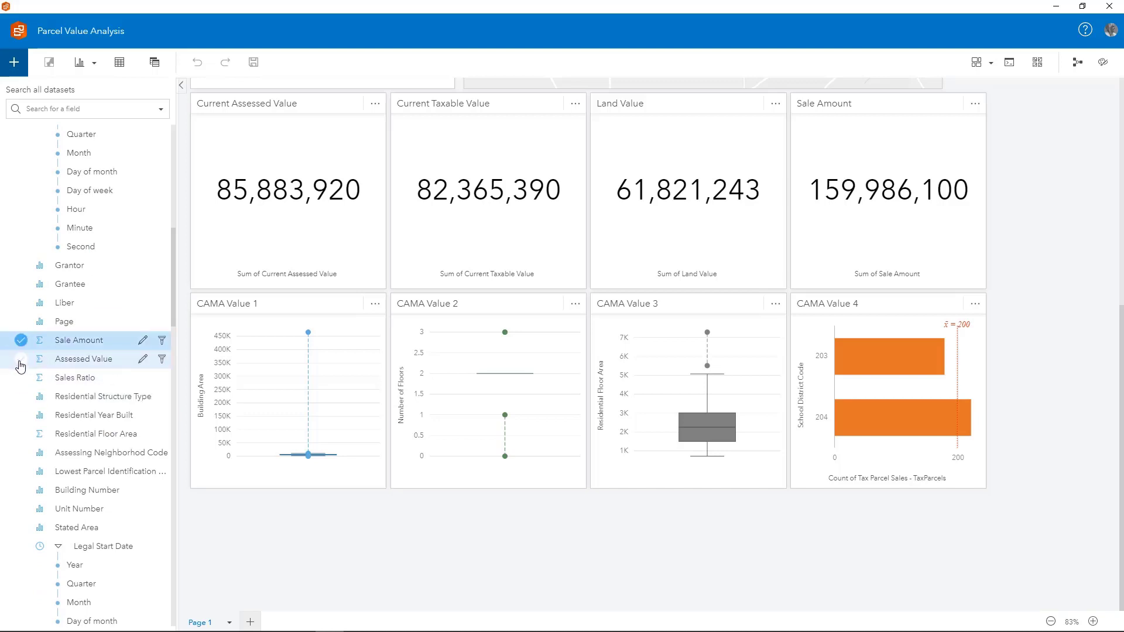
pyautogui.click(20, 360)
pyautogui.click(20, 379)
pyautogui.click(21, 398)
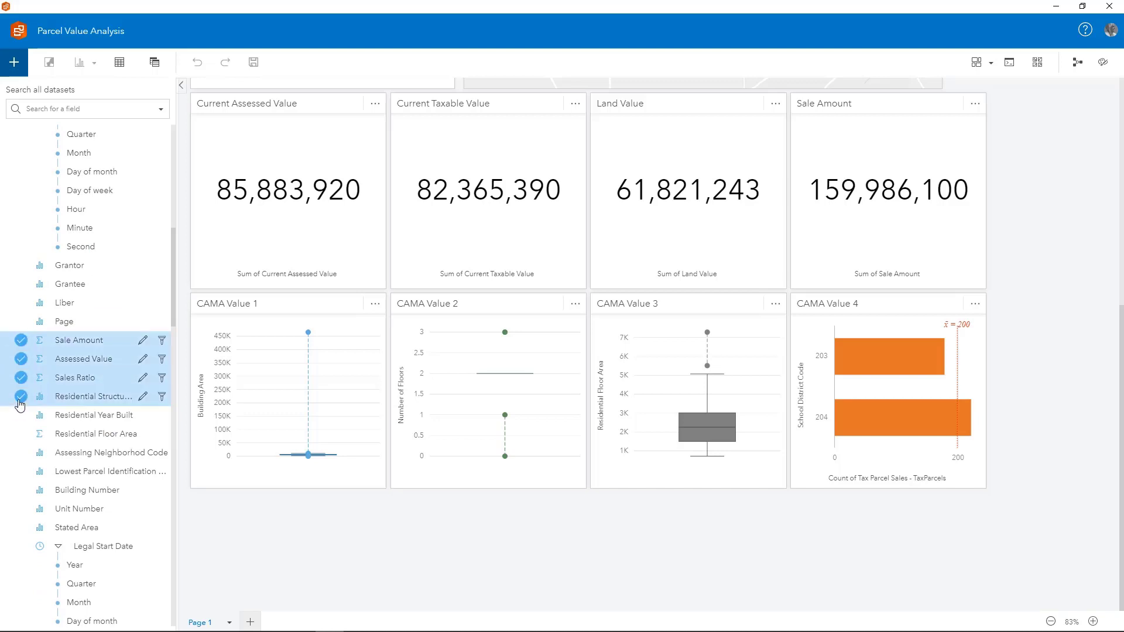
pyautogui.click(20, 416)
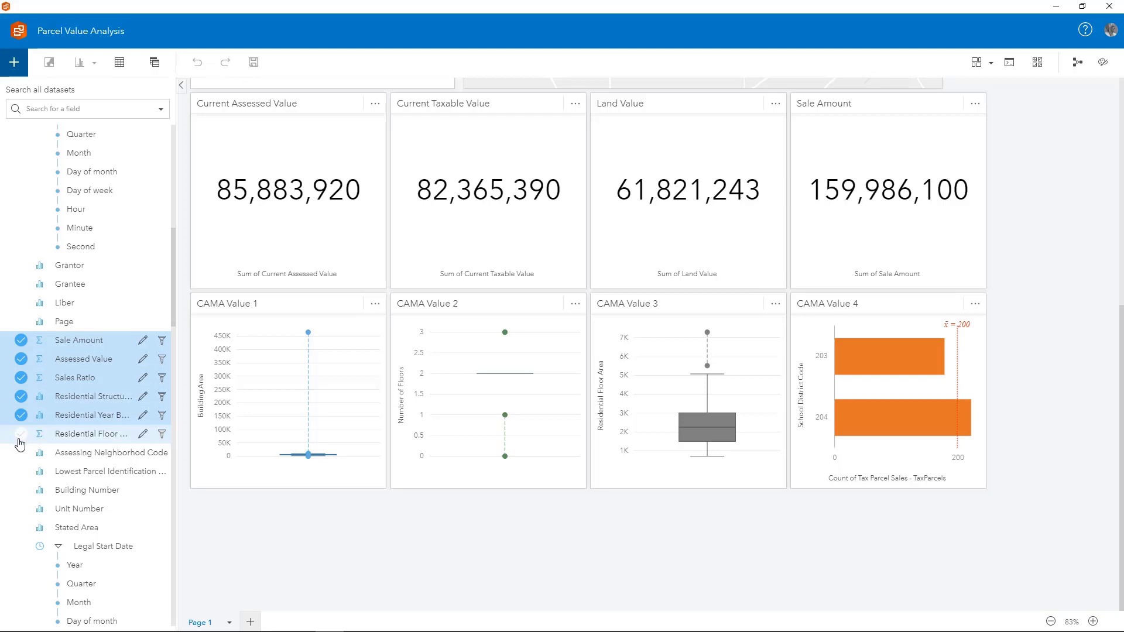
pyautogui.click(21, 435)
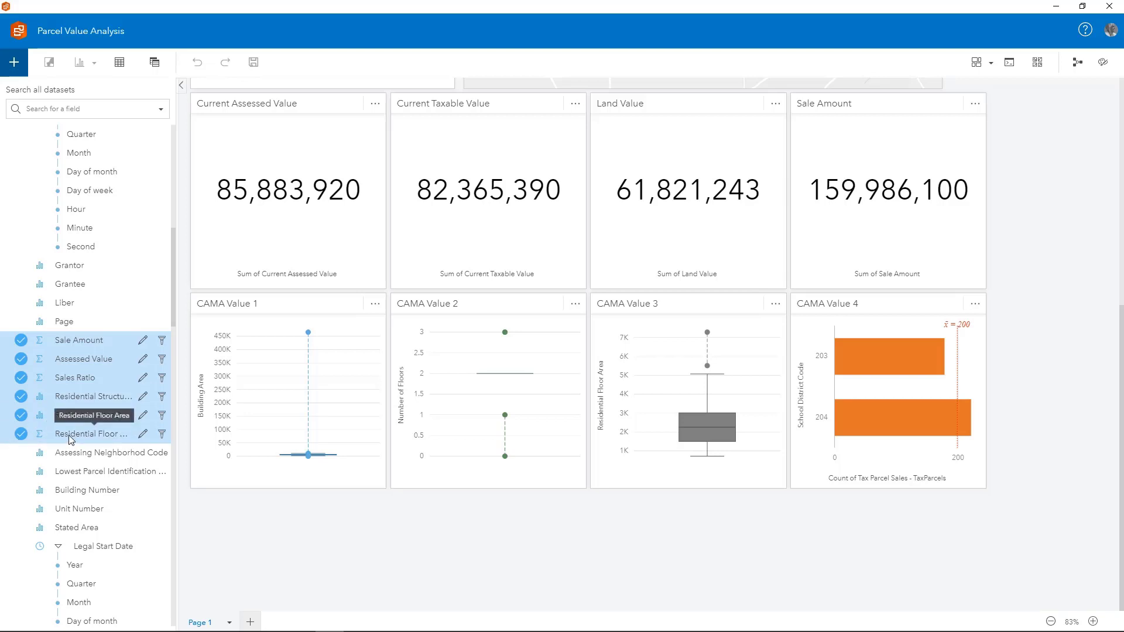
pyautogui.moveTo(70, 439); pyautogui.dragTo(342, 531)
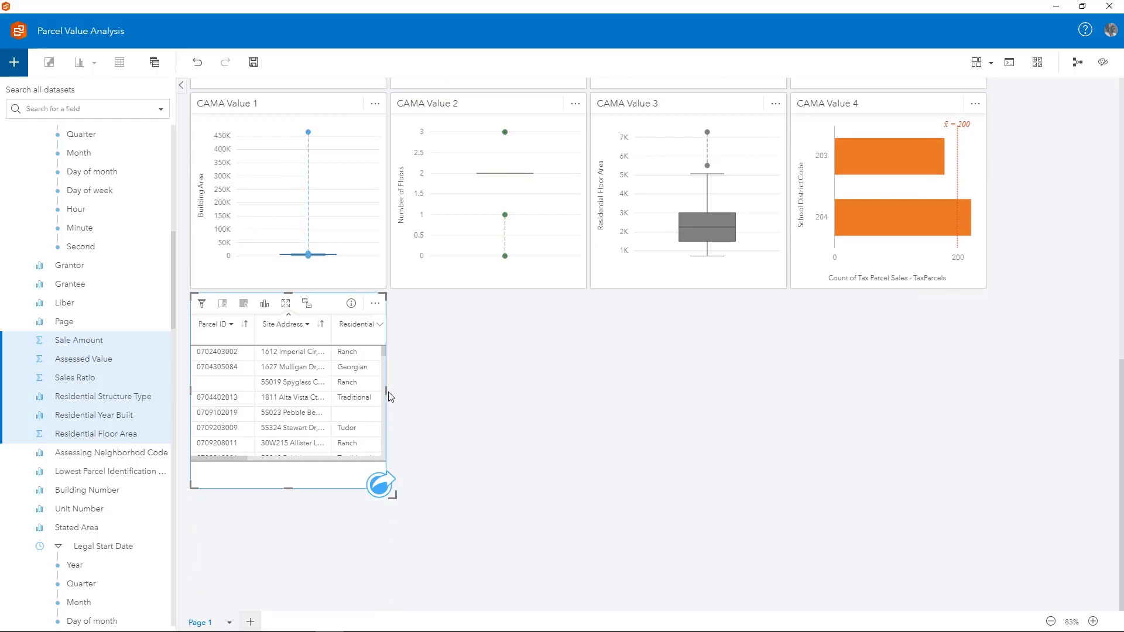
# Step: Widen the new table to span the row of CAMA cards, make it slightly taller, and title it "Summary Table"
pyautogui.moveTo(396, 397); pyautogui.dragTo(983, 391)
pyautogui.moveTo(989, 496); pyautogui.dragTo(1007, 529)
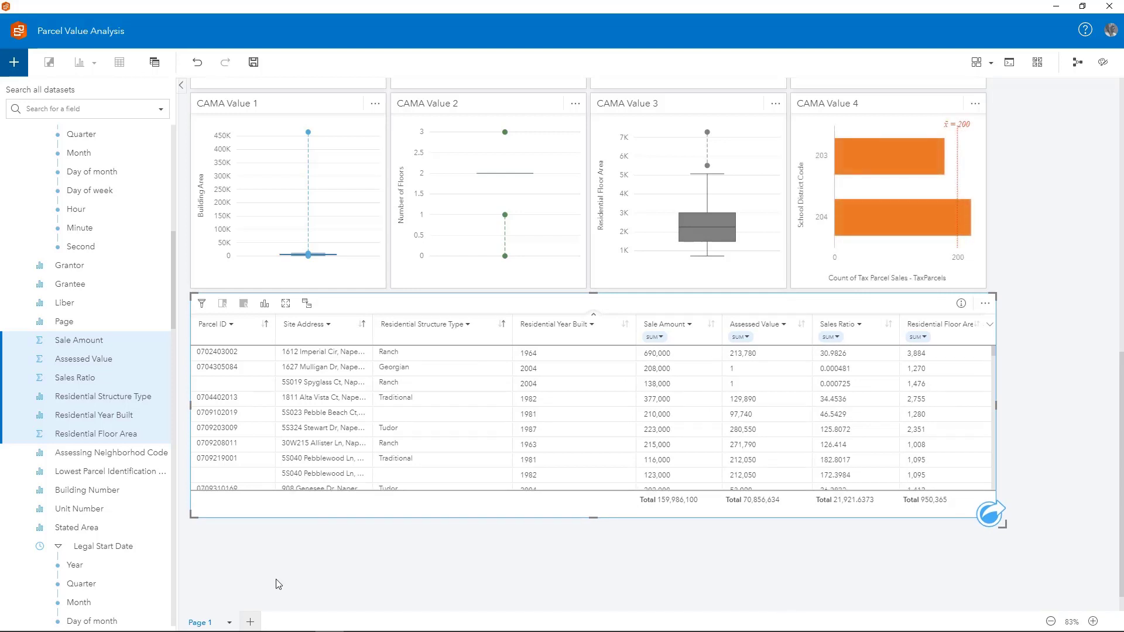
pyautogui.click(227, 296)
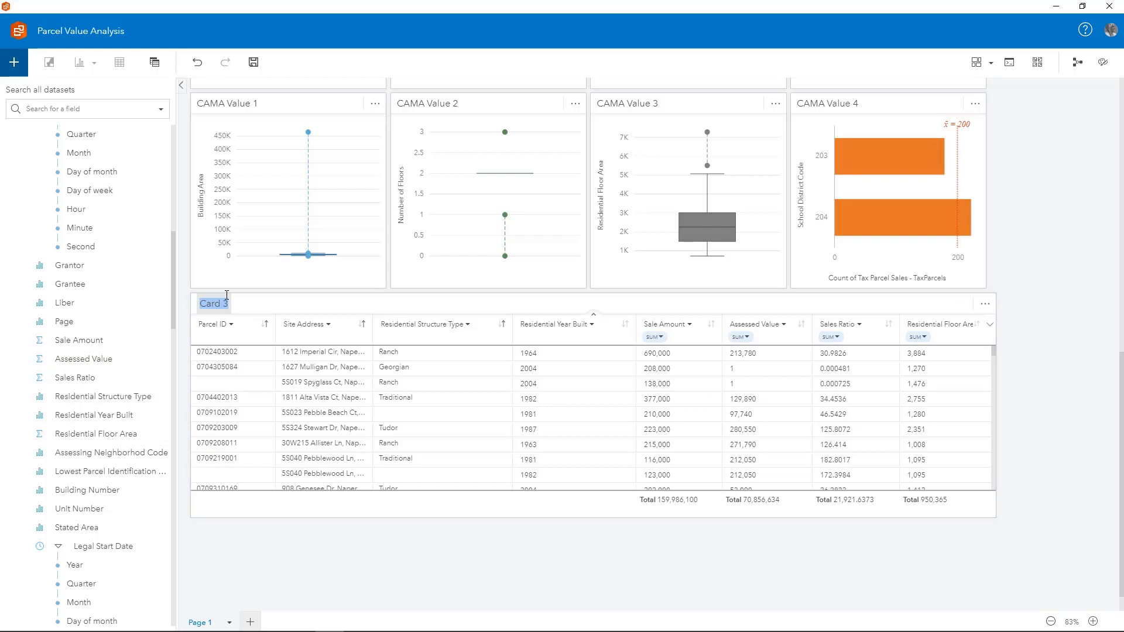
pyautogui.write('Summary')
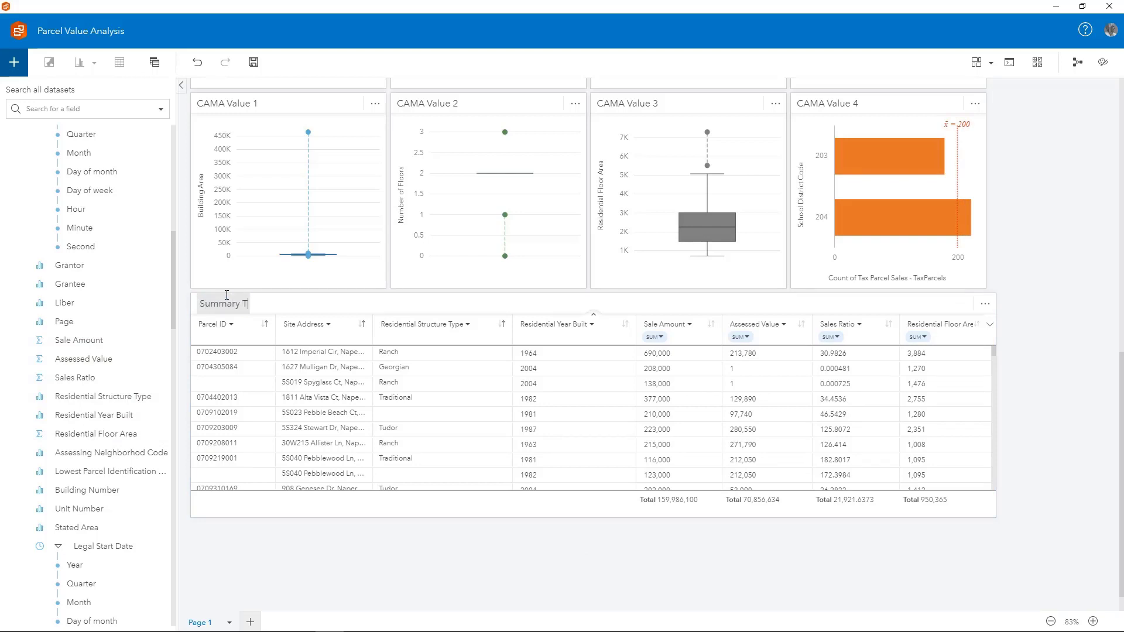
pyautogui.write(' Table')
pyautogui.click(290, 356)
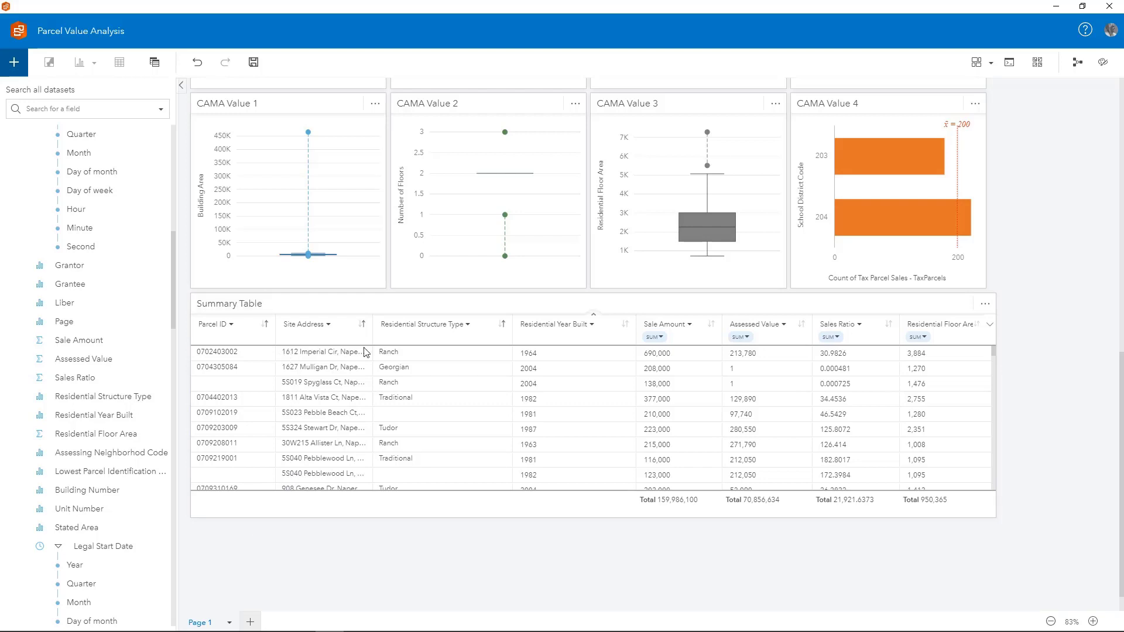
# Step: Examine the Summary Table's records and the statistics available for its Sale Amount column
pyautogui.scroll(-5, 410, 369)
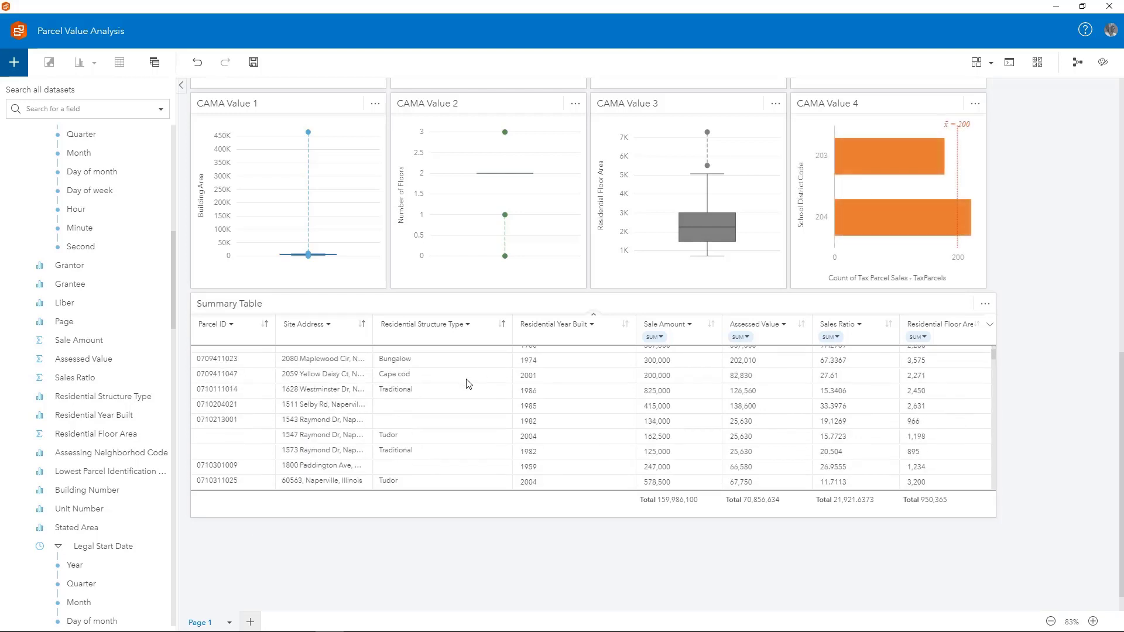
pyautogui.scroll(-10, 468, 384)
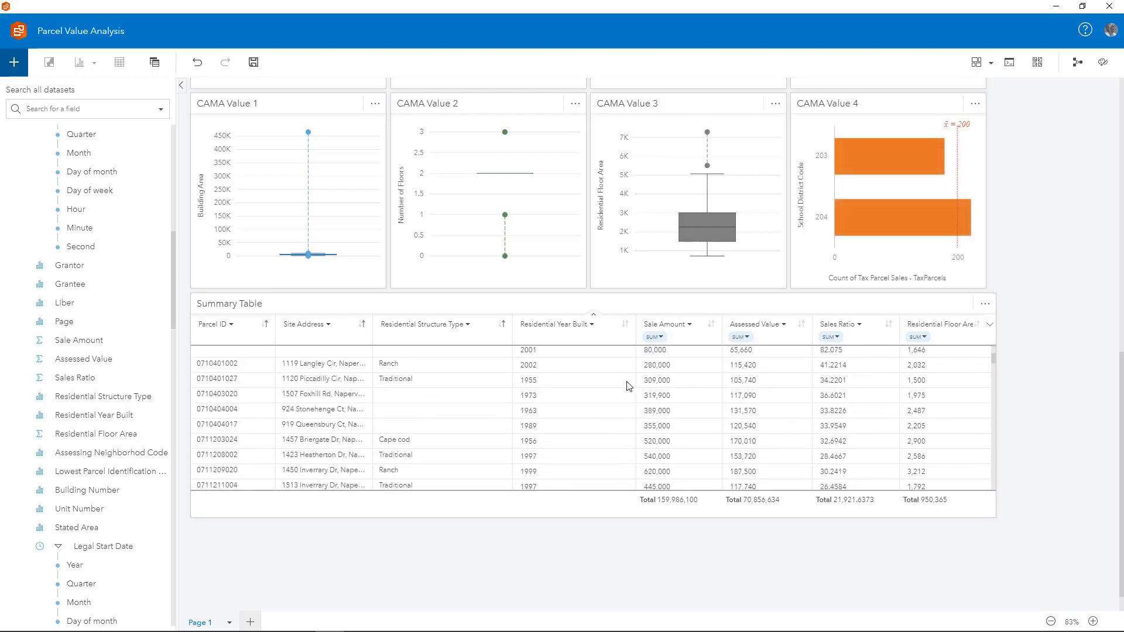
pyautogui.scroll(-2, 644, 384)
pyautogui.click(664, 340)
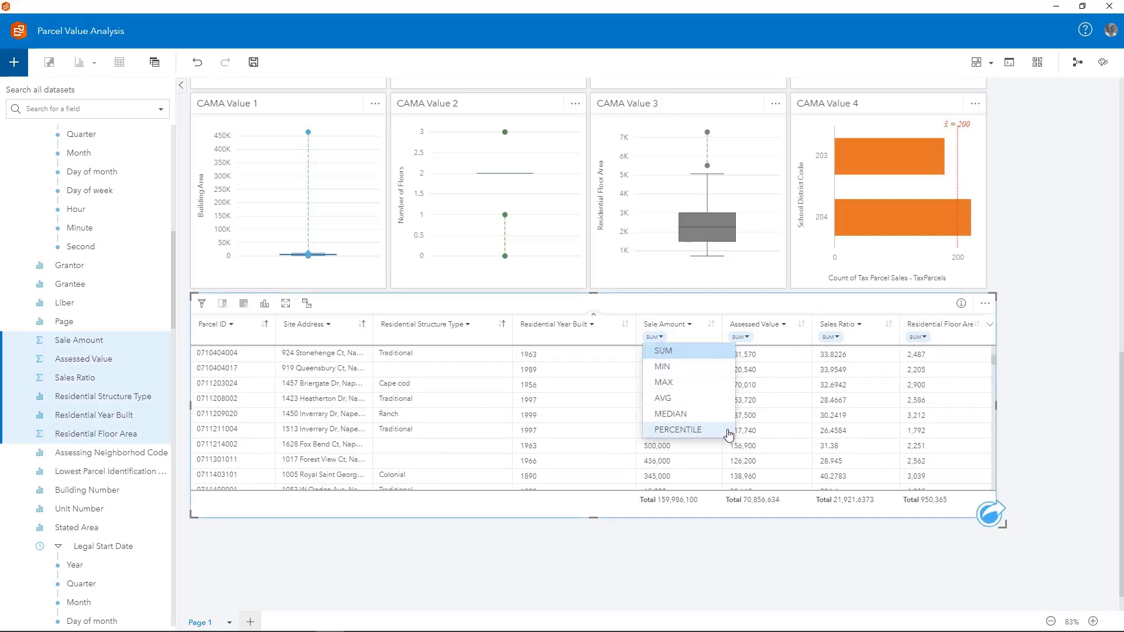
# Step: Review the completed page from the summary table up to the map and filters, and save the workbook
pyautogui.scroll(5, 419, 539)
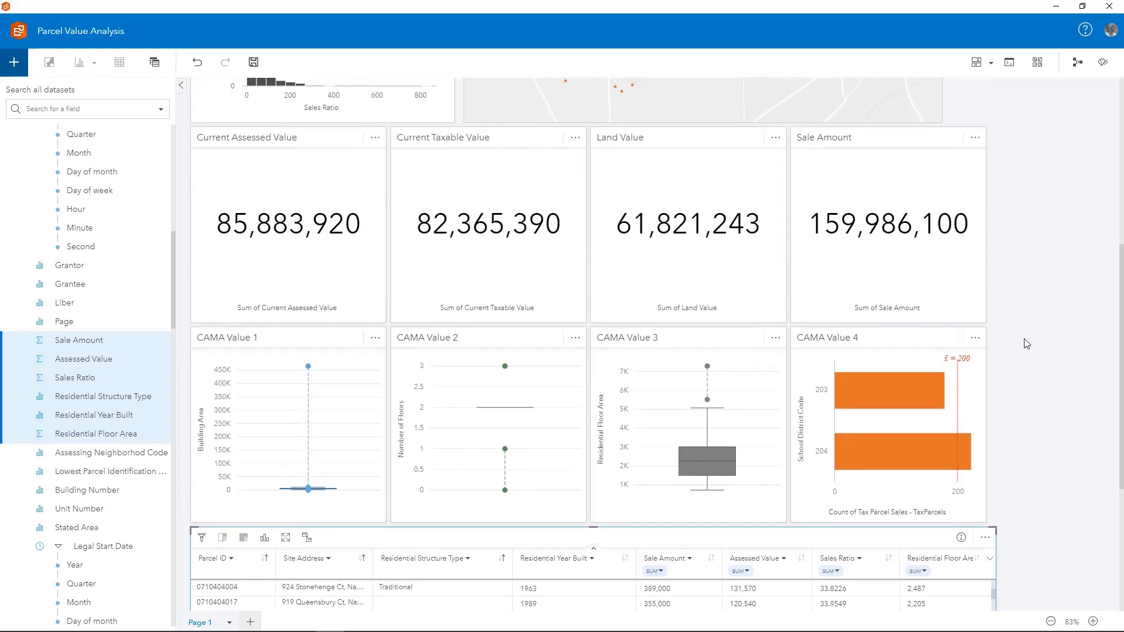
pyautogui.scroll(6, 1026, 344)
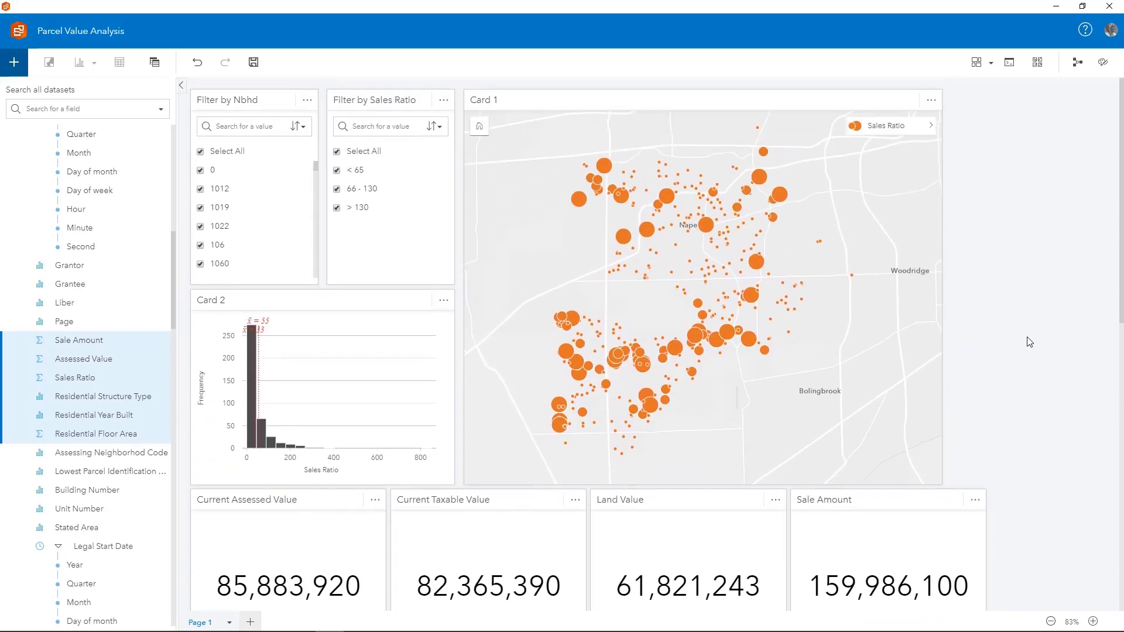
pyautogui.click(254, 64)
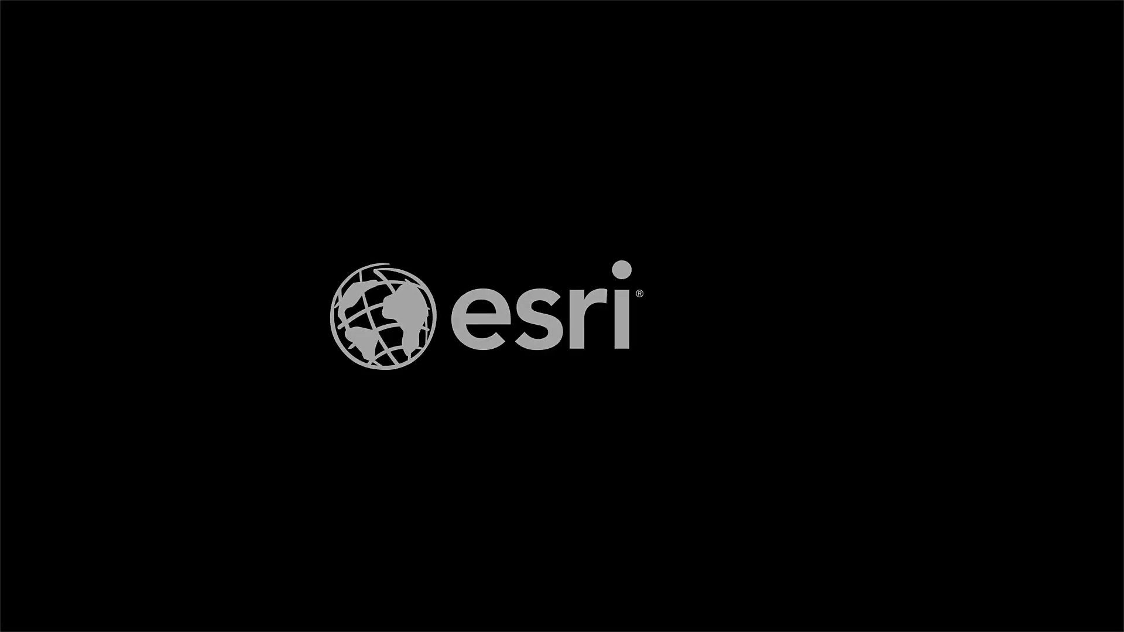